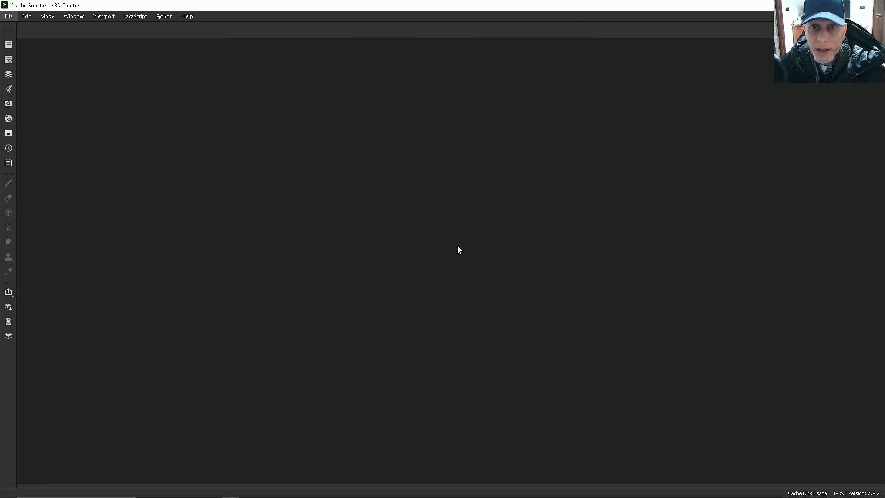
# Start a new project based on the Unreal Engine 4 (starter_assets) template.
pyautogui.click(8, 16)
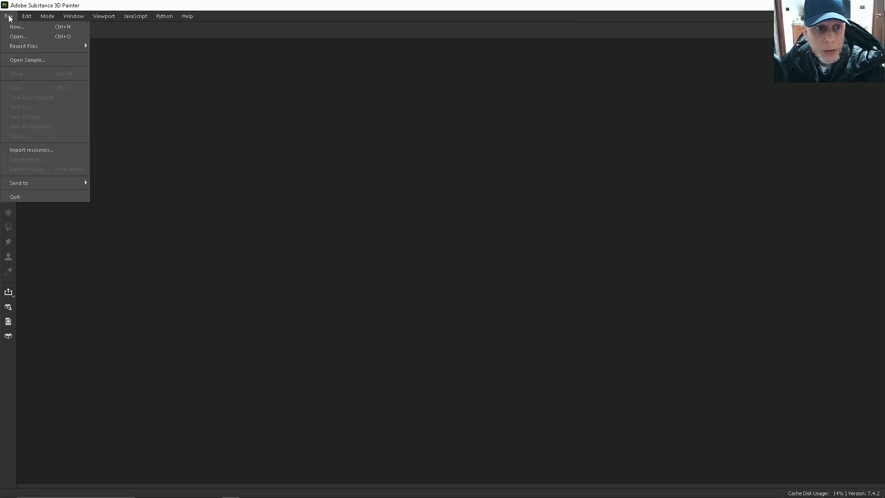
pyautogui.click(16, 27)
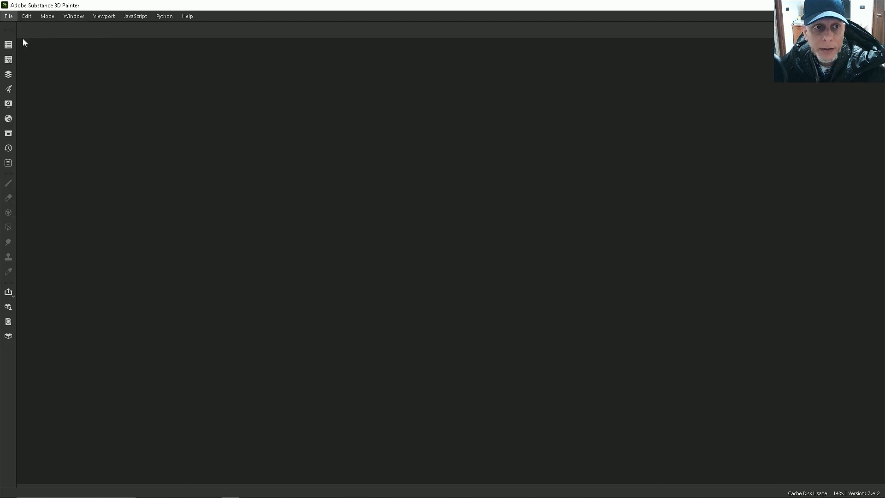
pyautogui.moveTo(447, 116); pyautogui.dragTo(461, 93)
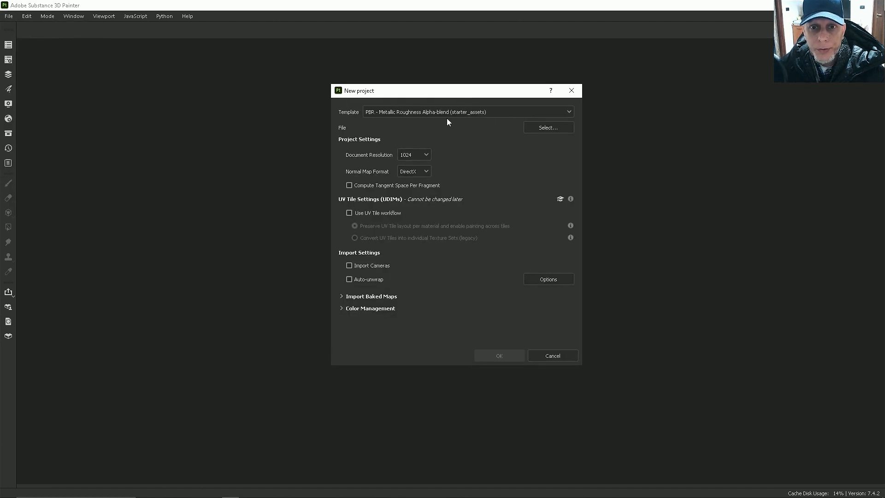
pyautogui.click(386, 112)
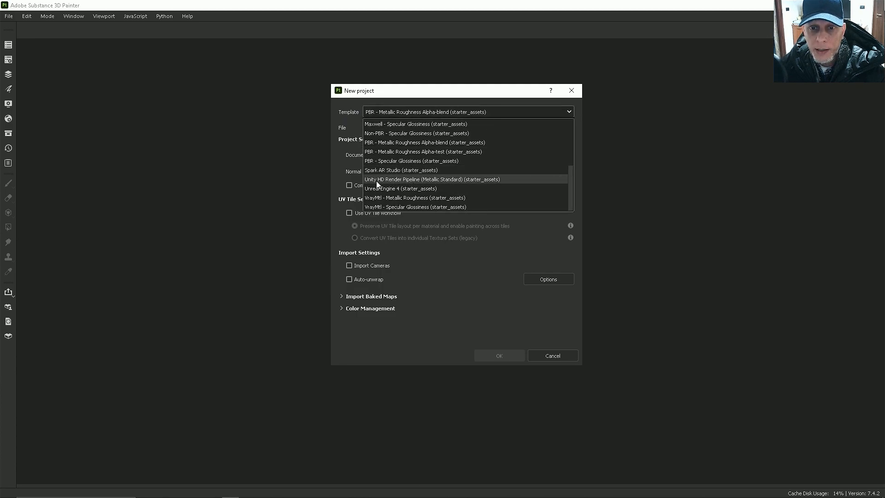
pyautogui.click(408, 188)
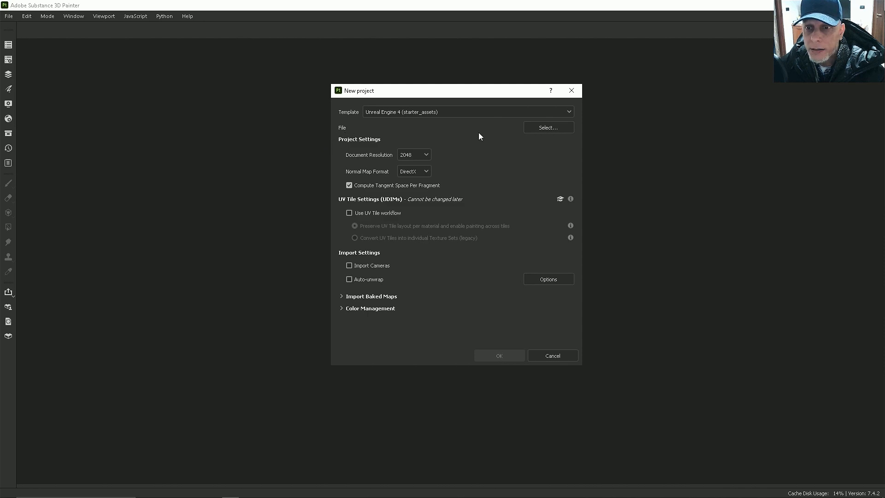
# Load cube.fbx from the Desktop as the project mesh and set the normal map format to OpenGL.
pyautogui.click(549, 129)
pyautogui.click(577, 185)
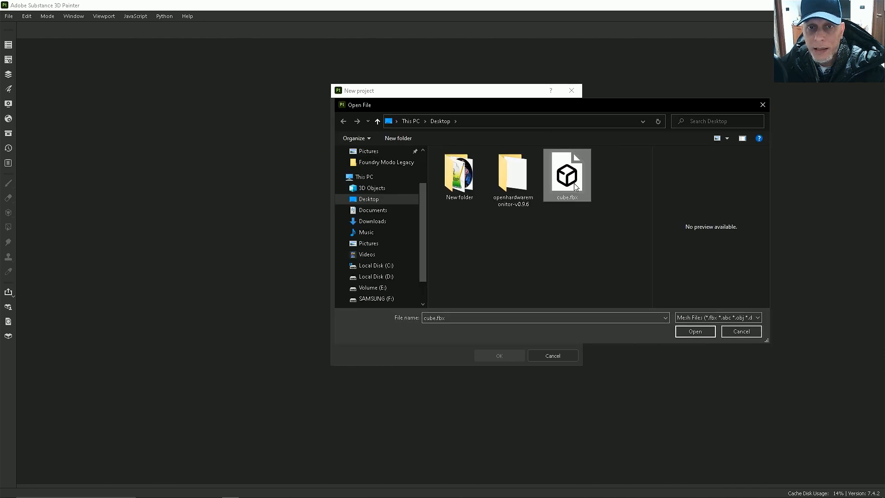
pyautogui.click(695, 332)
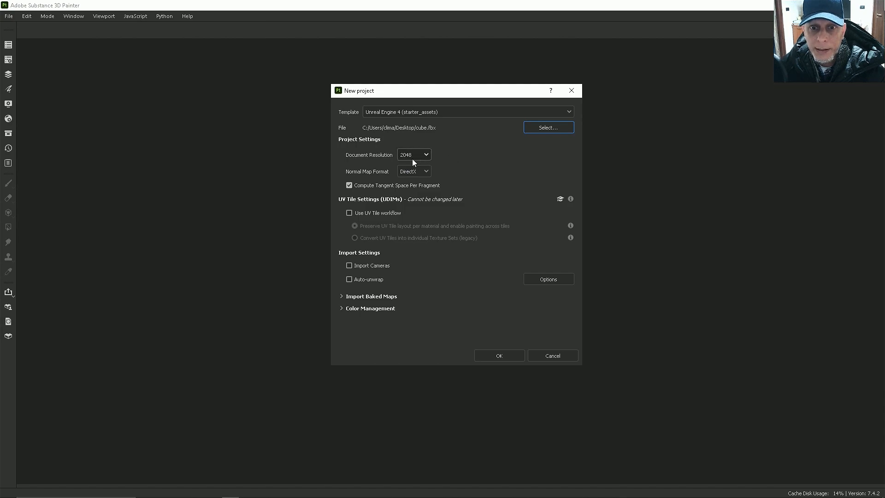
pyautogui.click(425, 171)
pyautogui.click(411, 193)
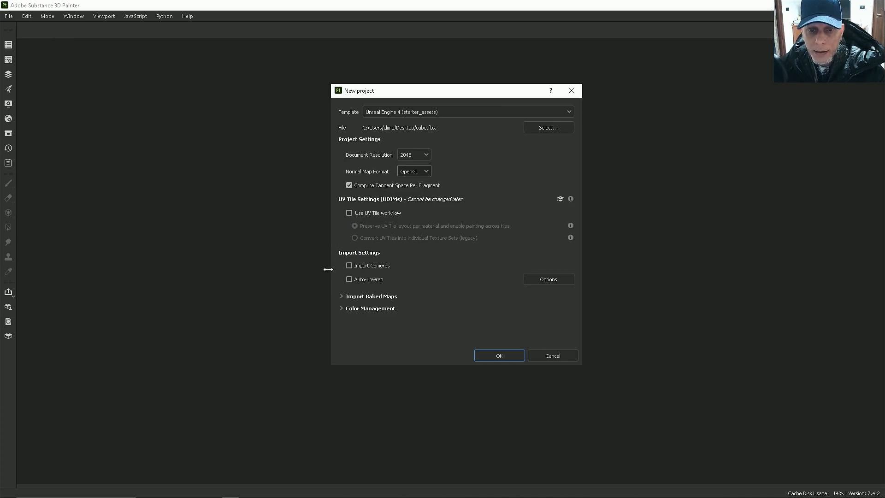
# Add Decals_7_idmap.jpg and Decals_7_normal_base.png from DecalSet/NDO Images on Volume (E:) as imported baked maps.
pyautogui.click(342, 296)
pyautogui.scroll(-3, 347, 298)
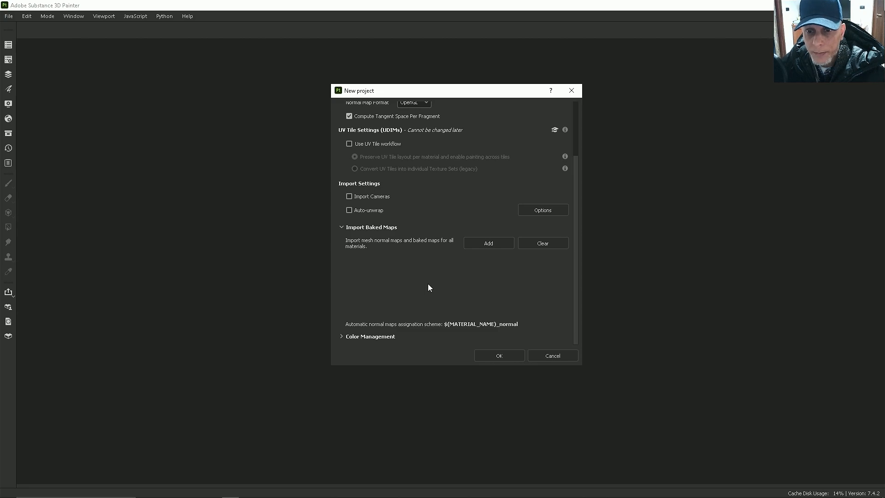
pyautogui.click(315, 491)
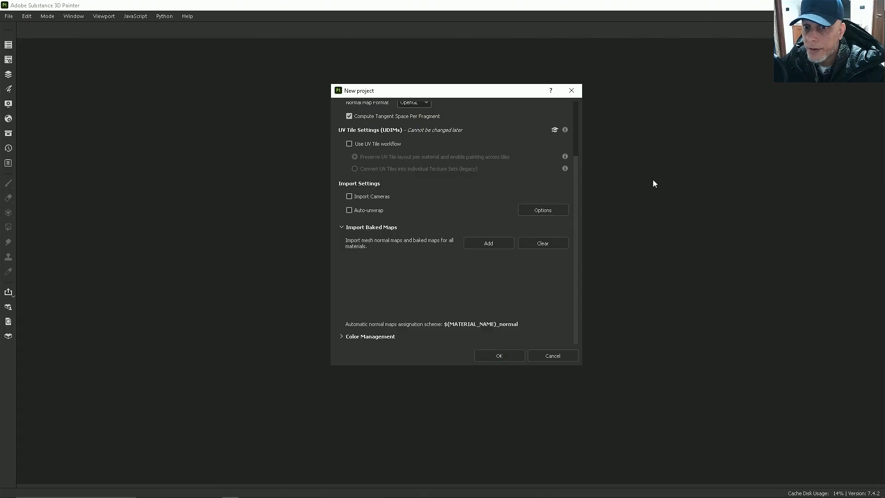
pyautogui.click(475, 247)
pyautogui.scroll(-2, 369, 175)
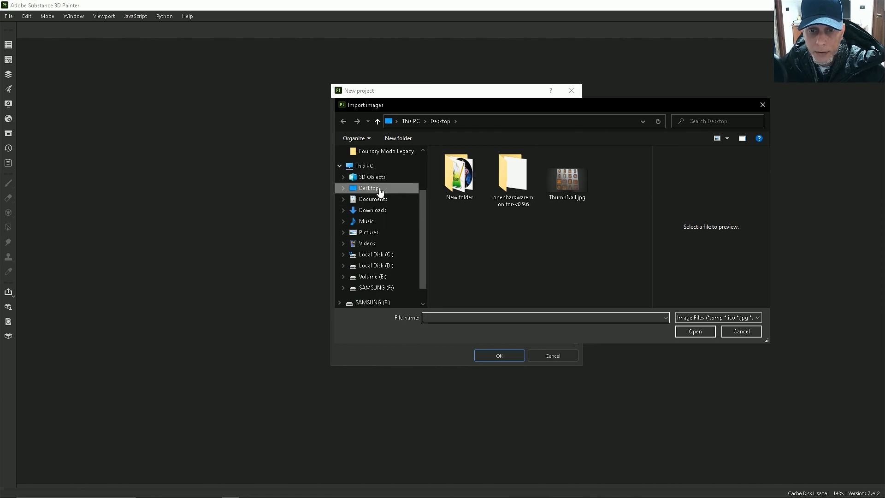
pyautogui.scroll(-1, 374, 198)
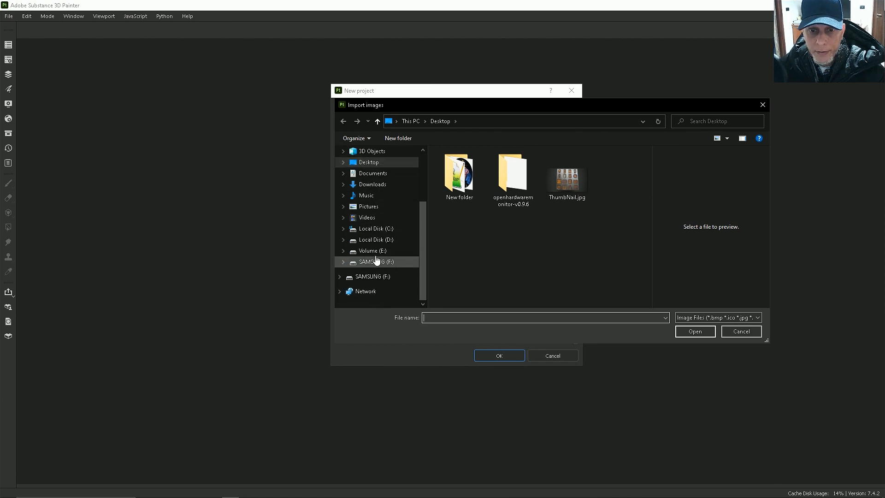
pyautogui.click(373, 252)
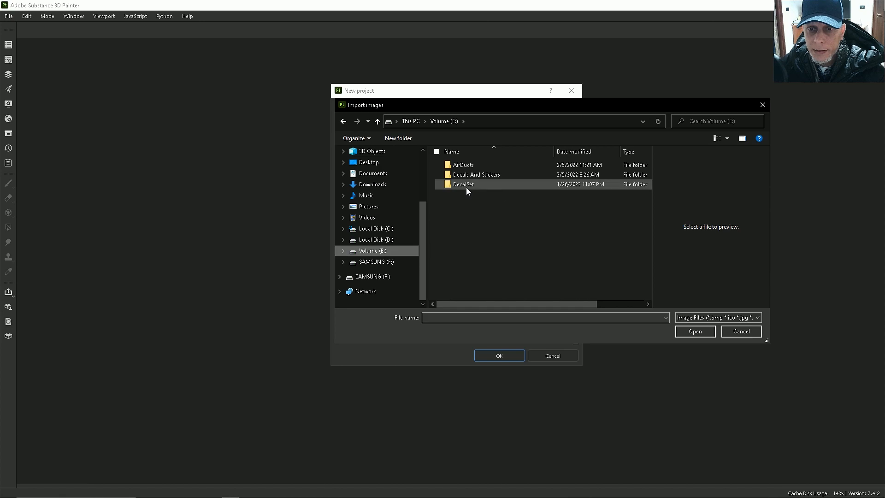
pyautogui.doubleClick(466, 186)
pyautogui.doubleClick(463, 165)
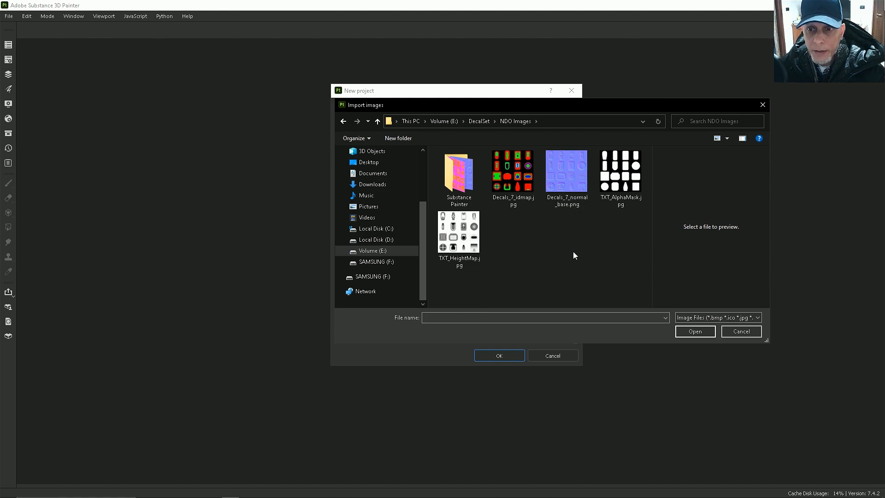
pyautogui.click(548, 153)
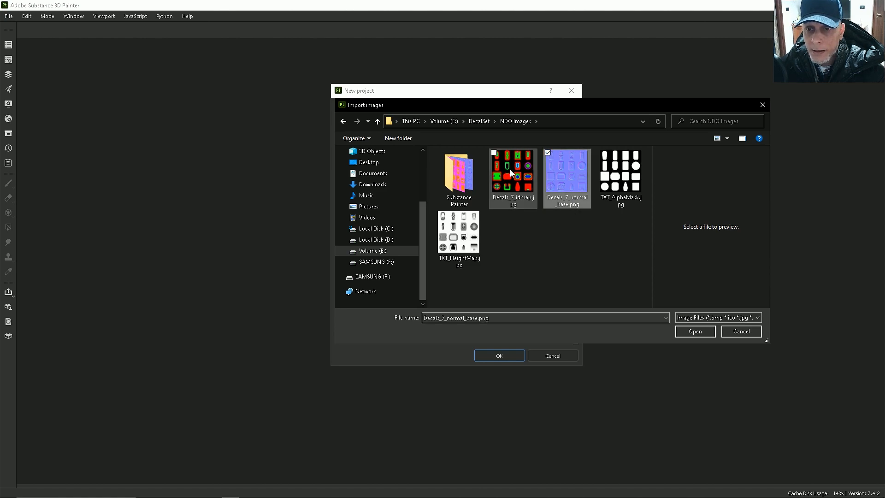
pyautogui.click(494, 152)
pyautogui.click(695, 332)
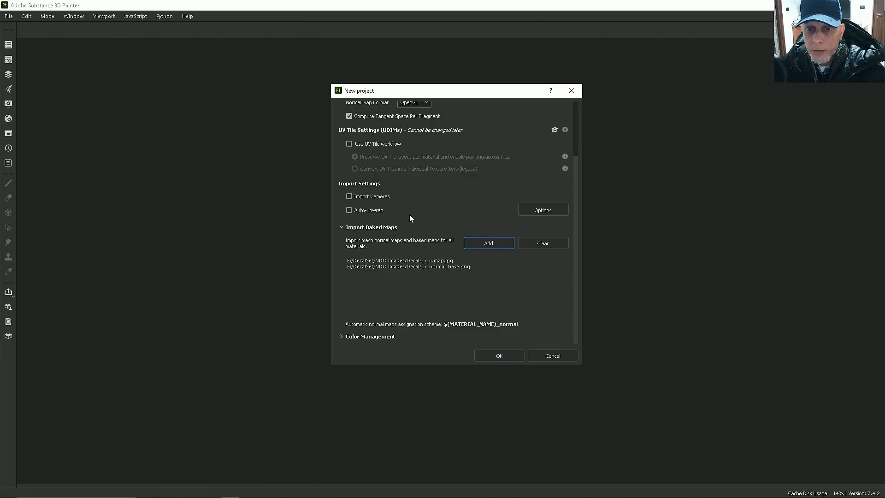
# Set color management to OpenColorIO with the ACES 1.2 configuration and create the project.
pyautogui.click(342, 336)
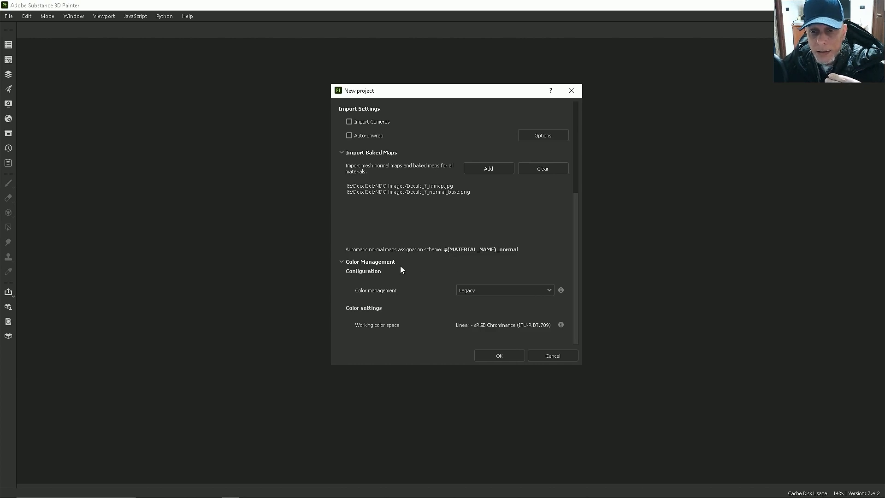
pyautogui.click(470, 291)
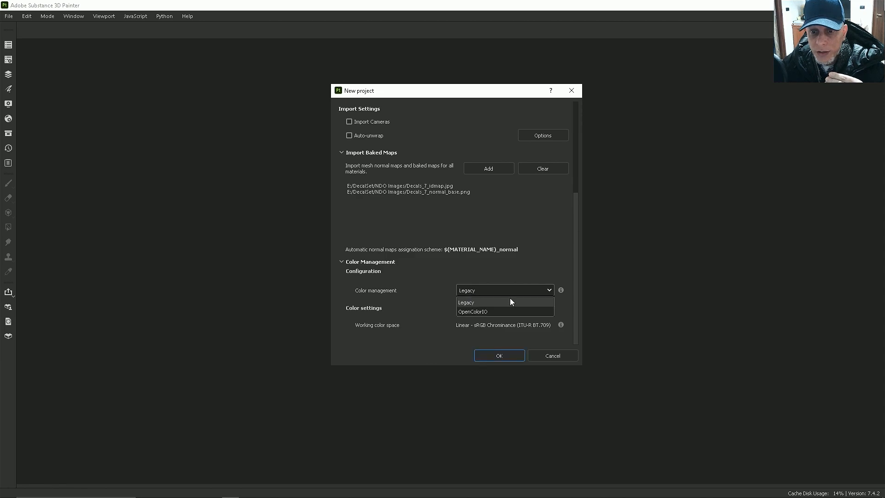
pyautogui.click(466, 312)
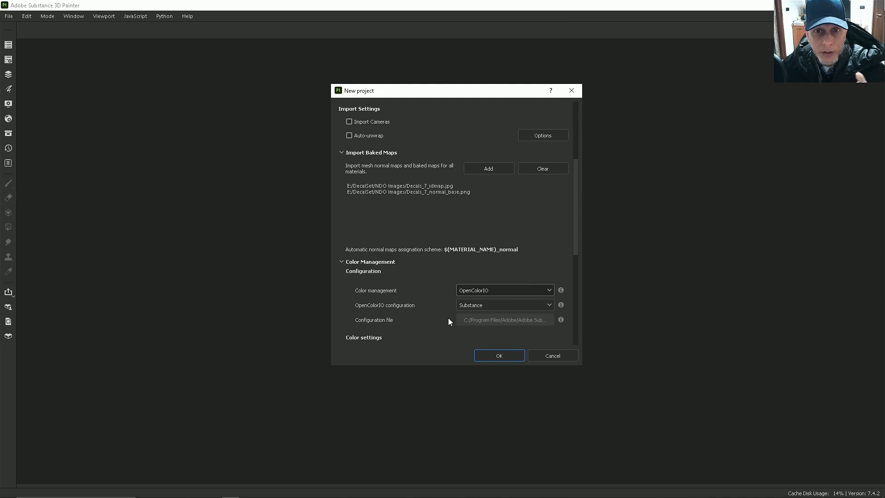
pyautogui.click(471, 305)
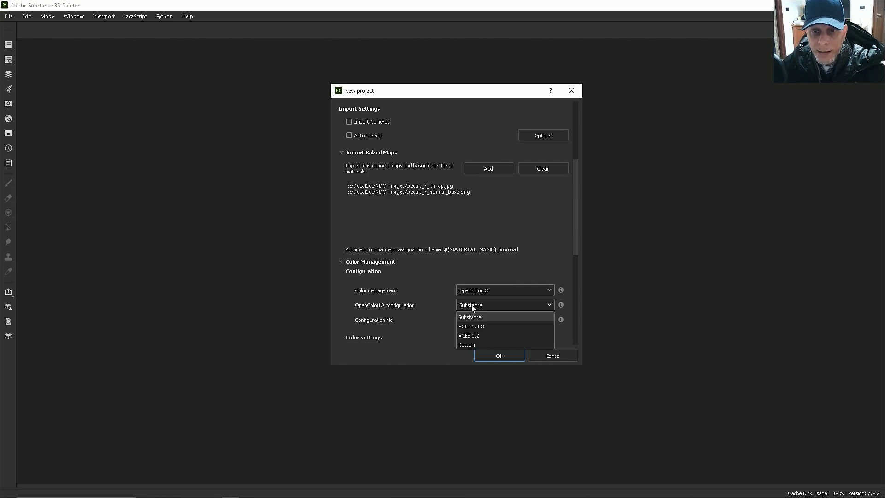
pyautogui.click(474, 335)
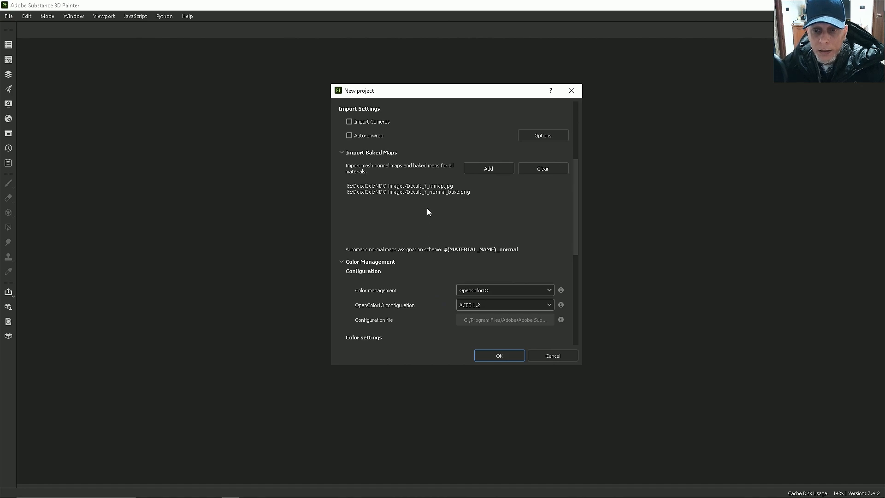
pyautogui.scroll(-5, 398, 207)
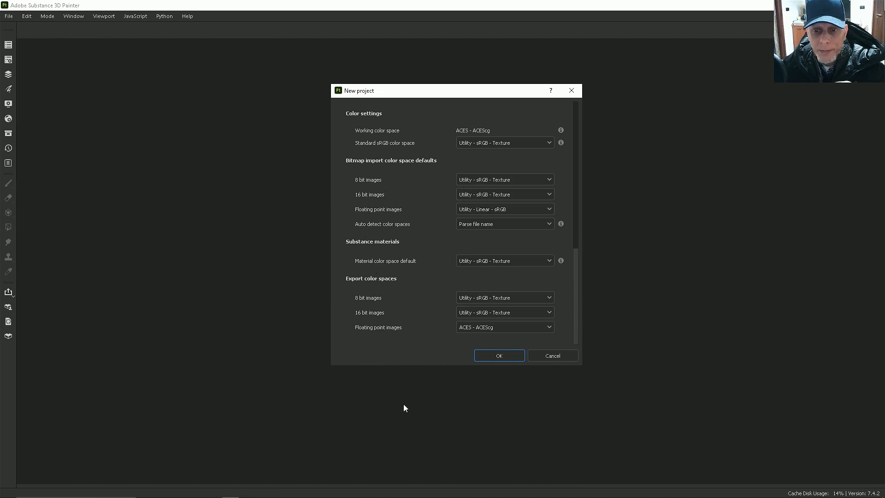
pyautogui.click(496, 355)
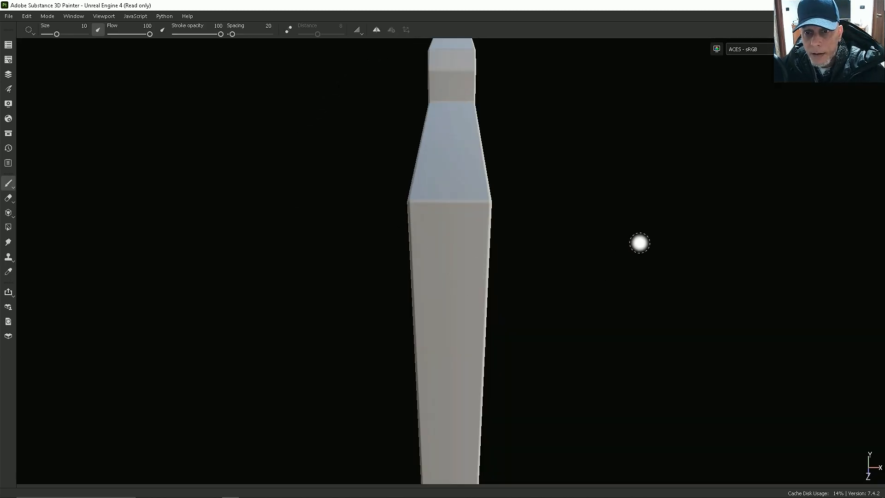
# Light the decal mesh with the Studio Tomoco environment map in the display settings.
pyautogui.keyDown('alt'); pyautogui.moveTo(640, 243); pyautogui.dragTo(316, 176); pyautogui.keyUp('alt')
pyautogui.moveTo(330, 128)
pyautogui.keyDown('alt'); pyautogui.mouseDown()
pyautogui.moveTo(434, 217)
pyautogui.moveTo(458, 173)
pyautogui.moveTo(405, 194)
pyautogui.moveTo(535, 217)
pyautogui.moveTo(482, 223)
pyautogui.moveTo(556, 243)
pyautogui.moveTo(531, 172)
pyautogui.mouseUp(); pyautogui.keyUp('alt')
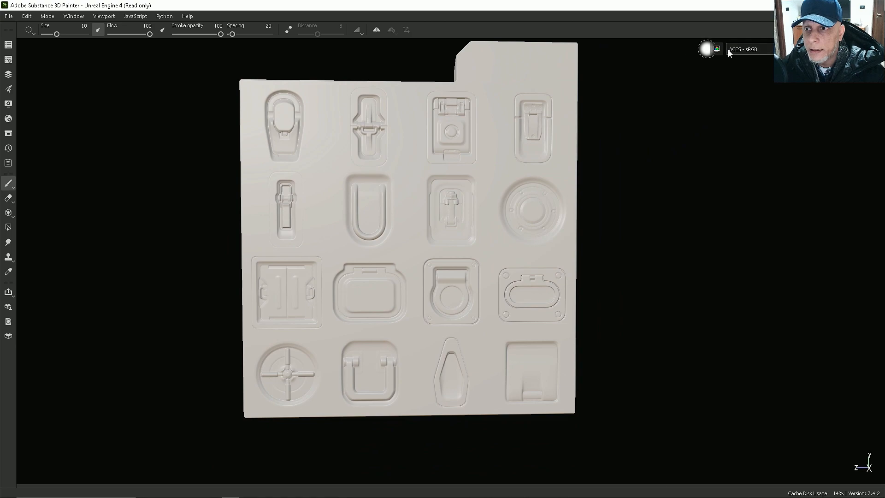
pyautogui.keyDown('alt'); pyautogui.moveTo(546, 191); pyautogui.dragTo(486, 180); pyautogui.keyUp('alt')
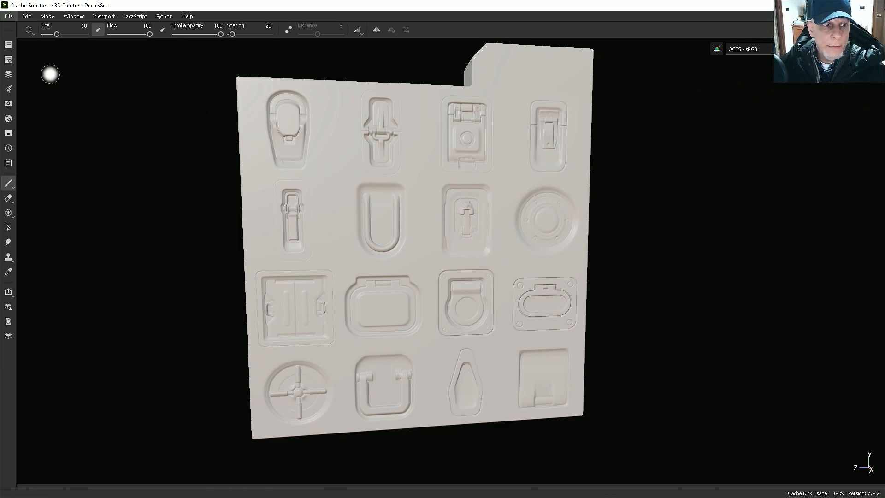
pyautogui.click(8, 104)
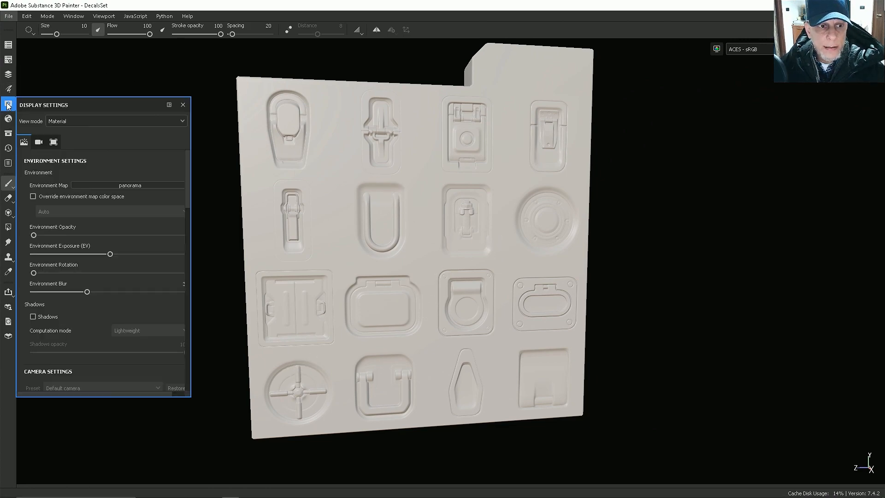
pyautogui.click(110, 185)
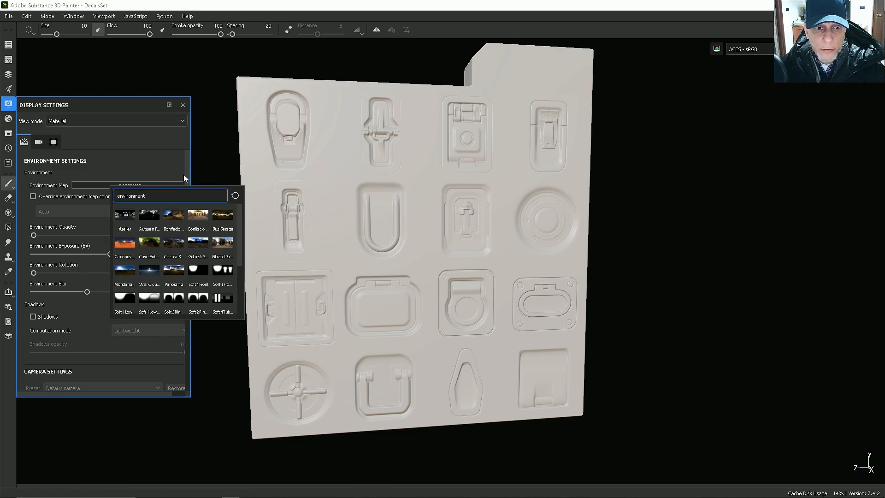
pyautogui.scroll(-3, 186, 264)
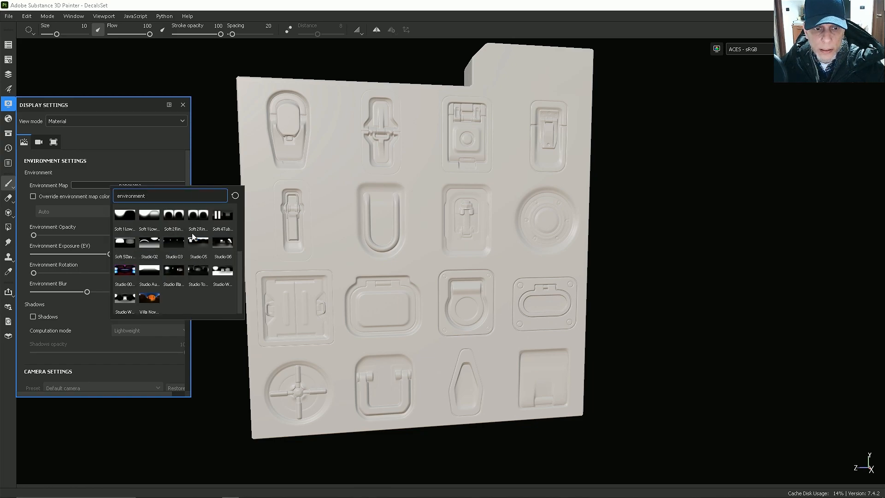
pyautogui.moveTo(195, 273)
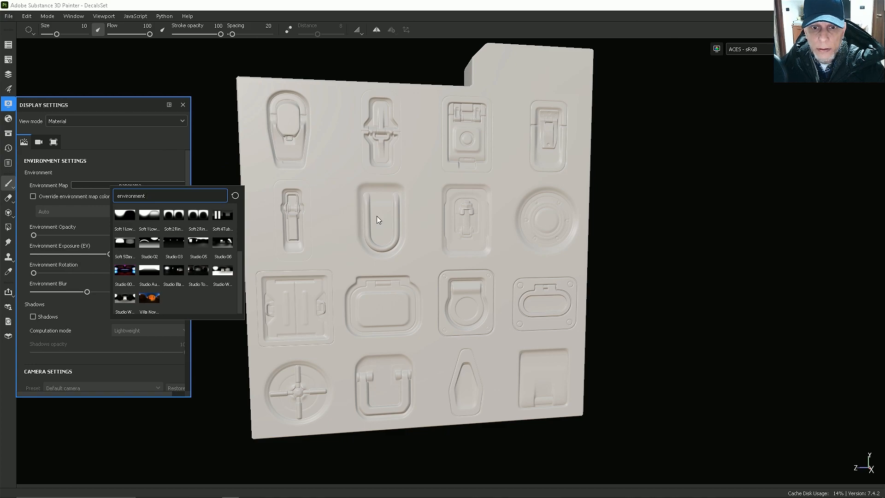
pyautogui.click(197, 270)
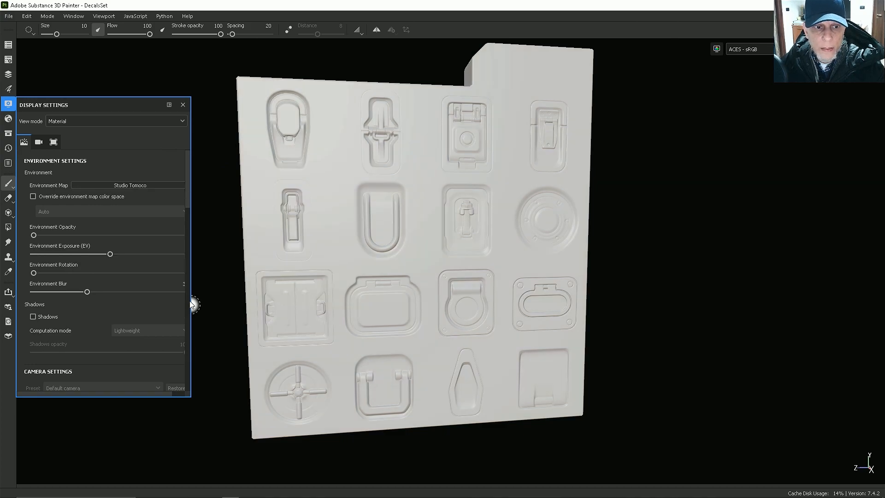
pyautogui.click(183, 105)
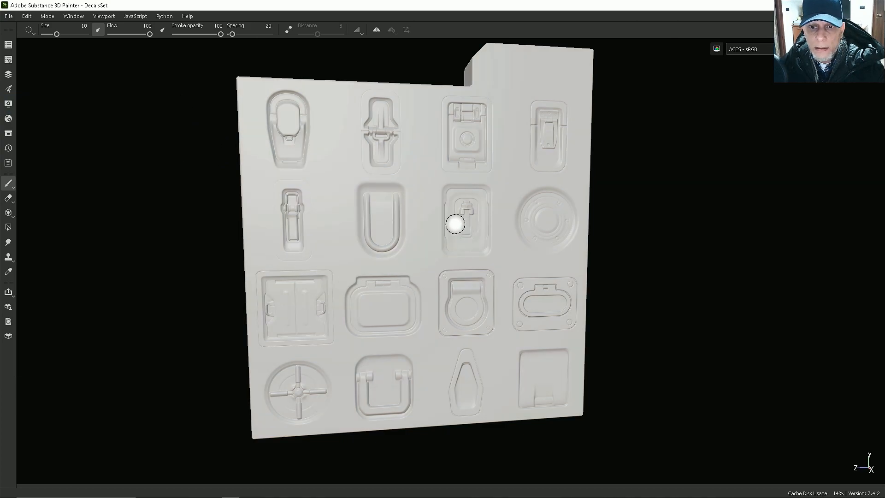
# Restore the full interface layout with the assets, texture set settings and properties around the viewport.
pyautogui.press('Tab')
pyautogui.press('Tab')
pyautogui.press('Tab')
pyautogui.press('Tab')
pyautogui.press('Tab')
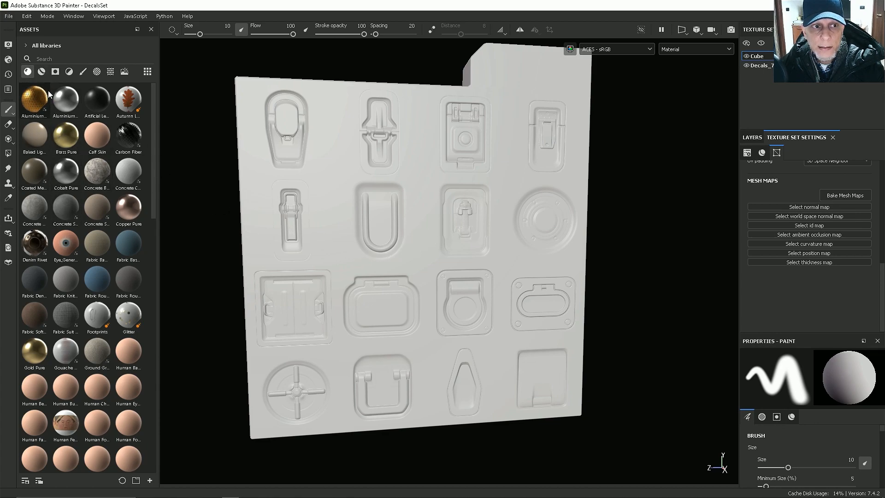
# Examine the asset library's smart materials, smart masks, filters, brushes, alphas, textures and environment maps, returning to the smart materials.
pyautogui.click(41, 72)
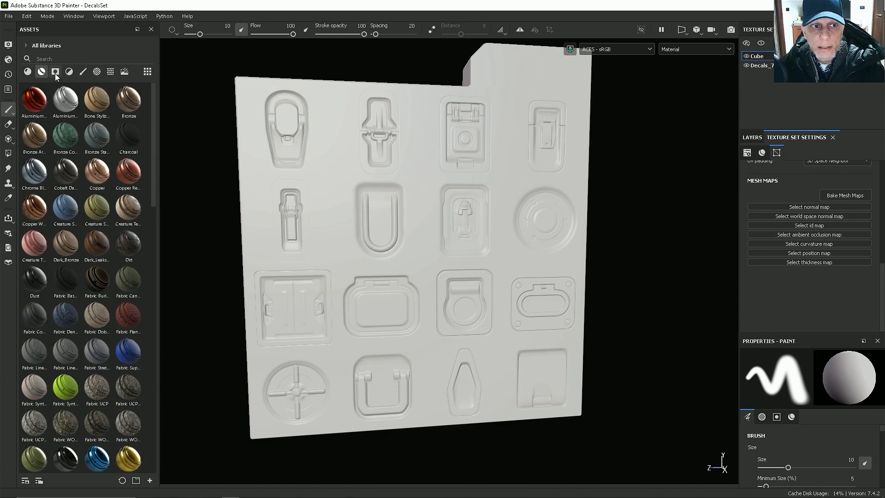
pyautogui.click(56, 72)
pyautogui.click(69, 72)
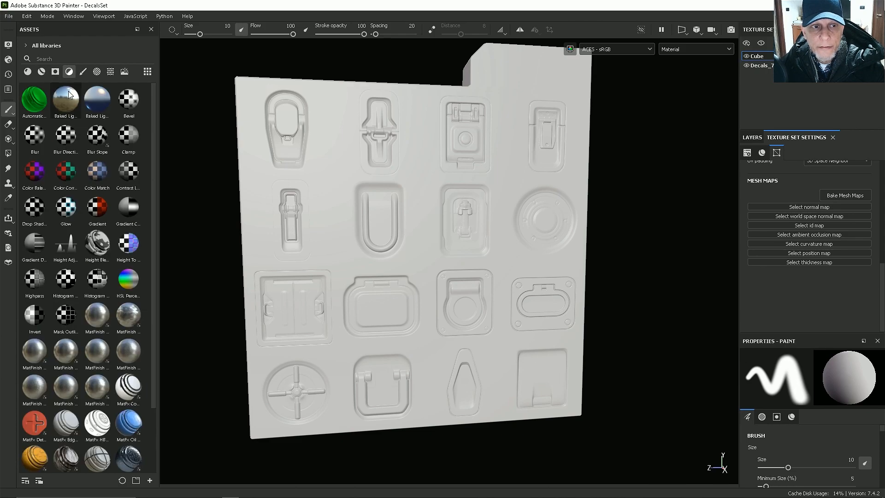
pyautogui.click(83, 71)
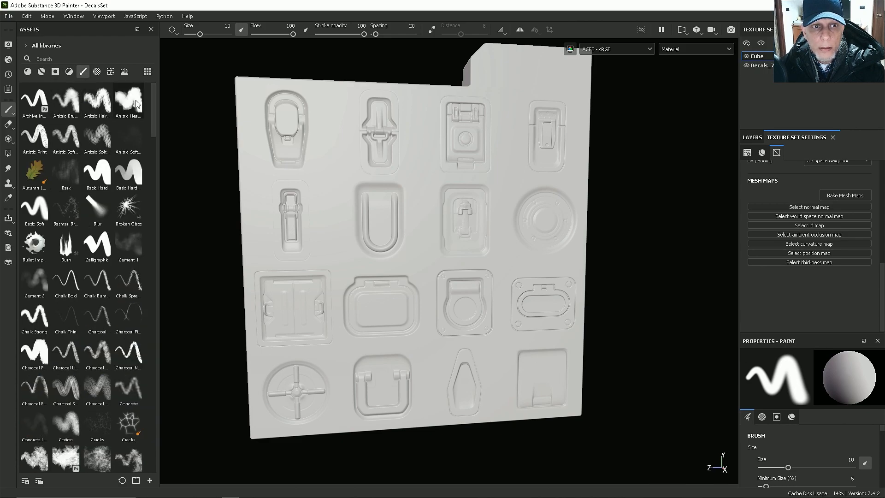
pyautogui.moveTo(153, 109)
pyautogui.mouseDown()
pyautogui.moveTo(156, 248)
pyautogui.moveTo(152, 223)
pyautogui.mouseUp()
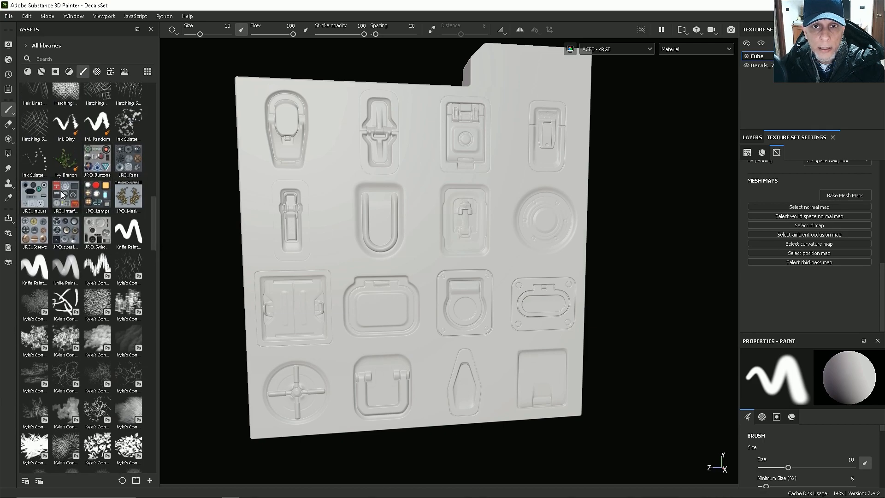
pyautogui.moveTo(101, 208)
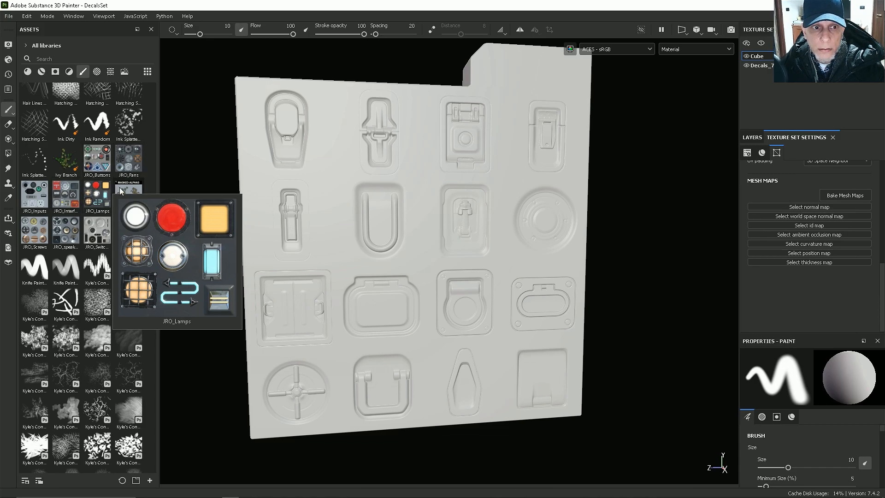
pyautogui.moveTo(153, 221); pyautogui.dragTo(153, 99)
pyautogui.click(97, 71)
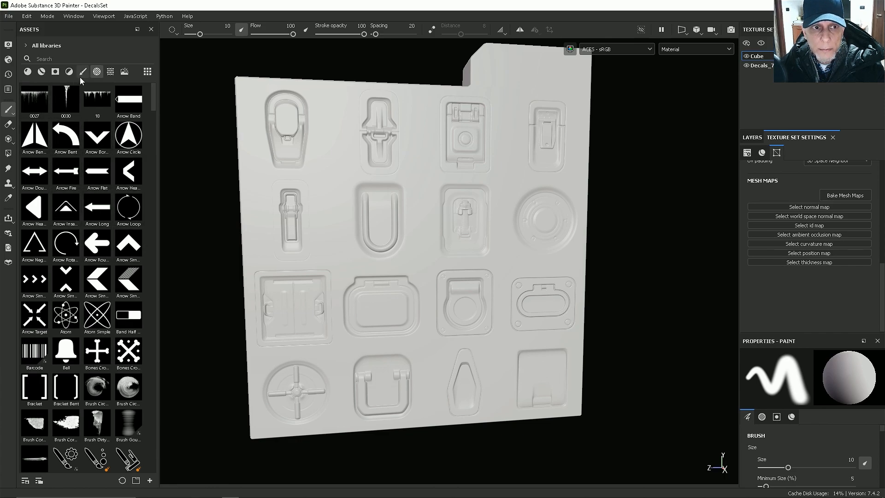
pyautogui.click(113, 72)
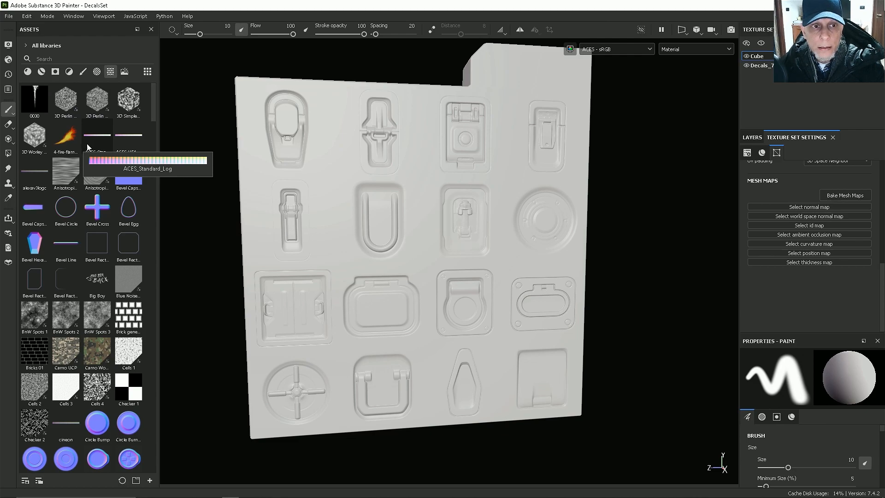
pyautogui.click(124, 72)
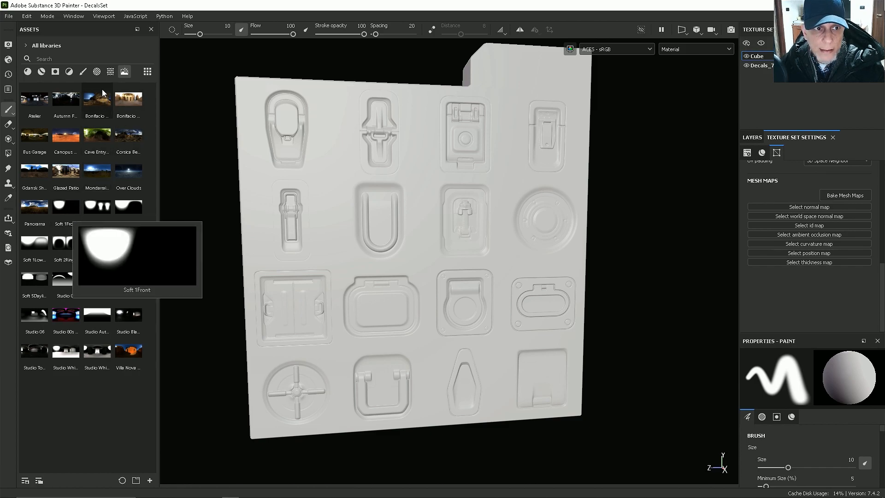
pyautogui.click(41, 72)
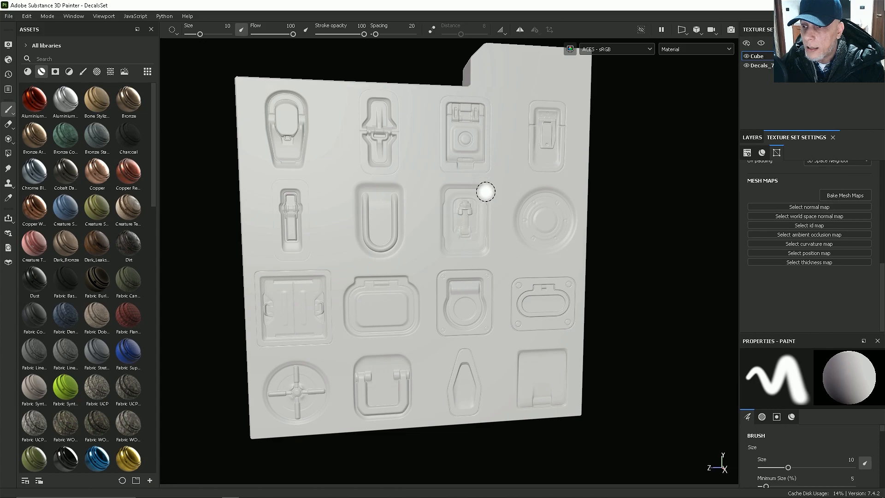
# Hide the Cube texture set and delete the default Layer 1 from the Decals_7 texture set.
pyautogui.click(747, 56)
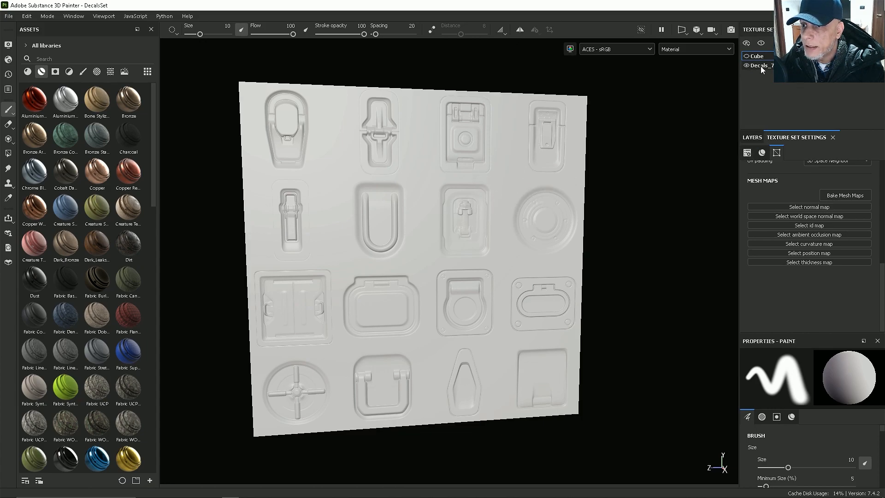
pyautogui.click(759, 66)
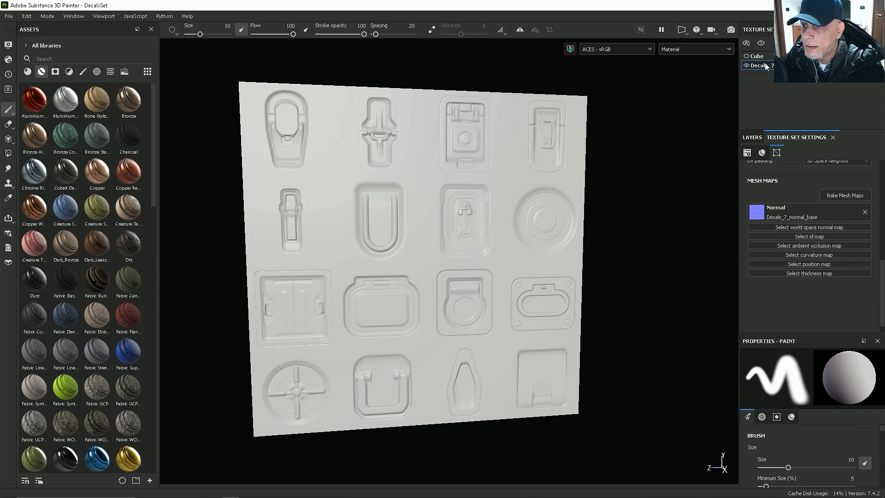
pyautogui.click(752, 138)
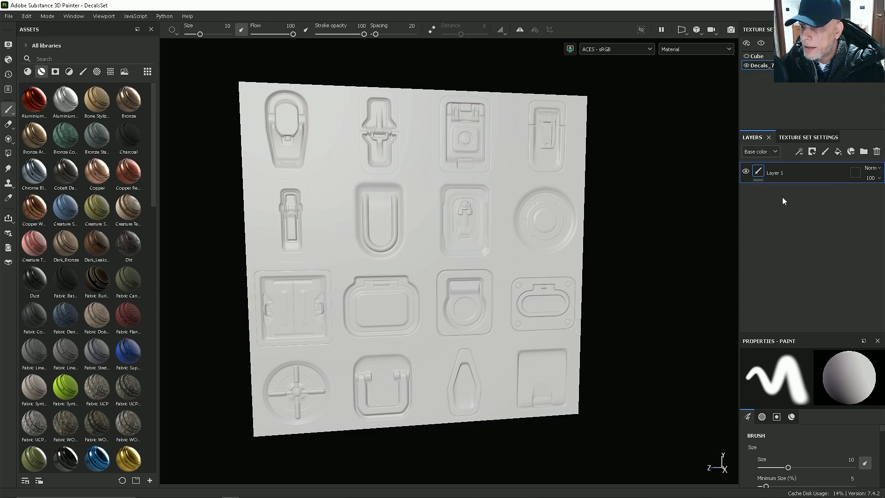
pyautogui.click(877, 152)
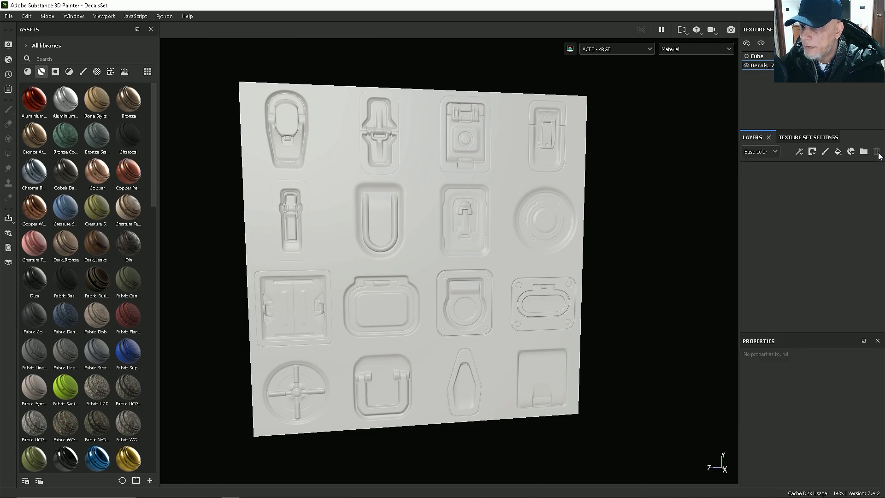
# Assign Decals_7_idmap as the ID mesh map of the Decals_7 texture set.
pyautogui.click(793, 138)
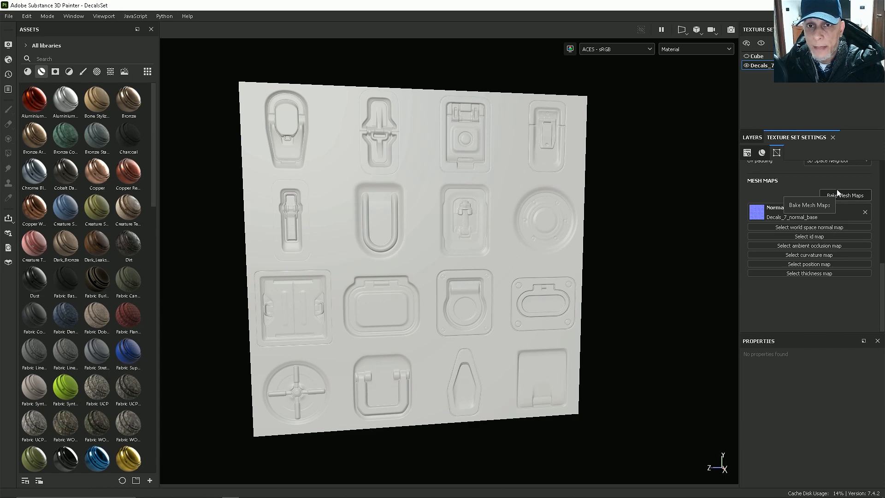
pyautogui.click(806, 236)
pyautogui.click(765, 264)
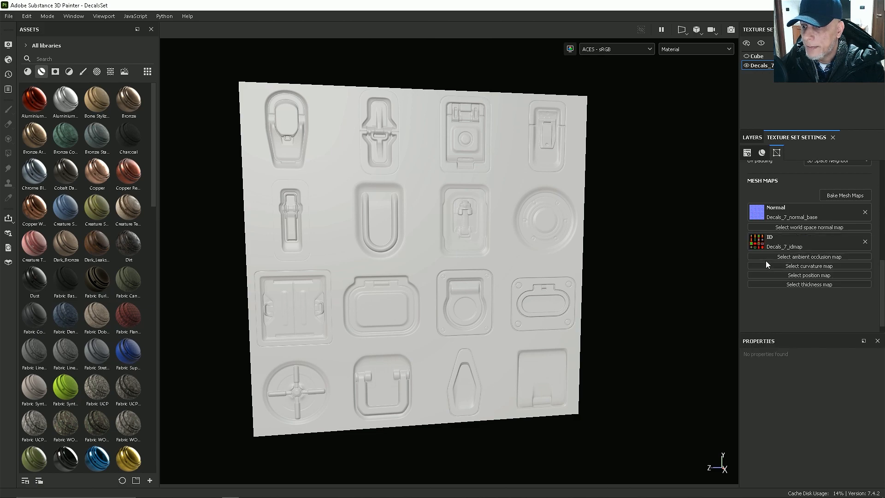
# Set the mesh map bake's output size to 2048 and exclude the Normal and ID maps.
pyautogui.click(839, 195)
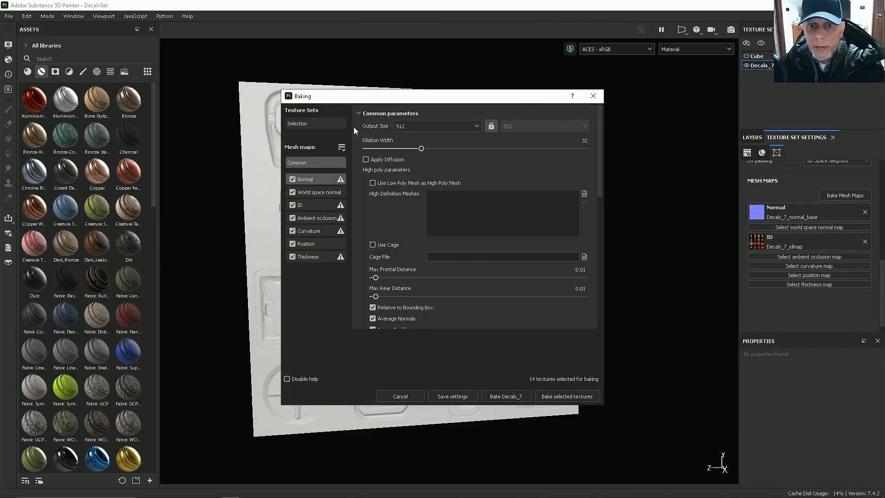
pyautogui.click(411, 126)
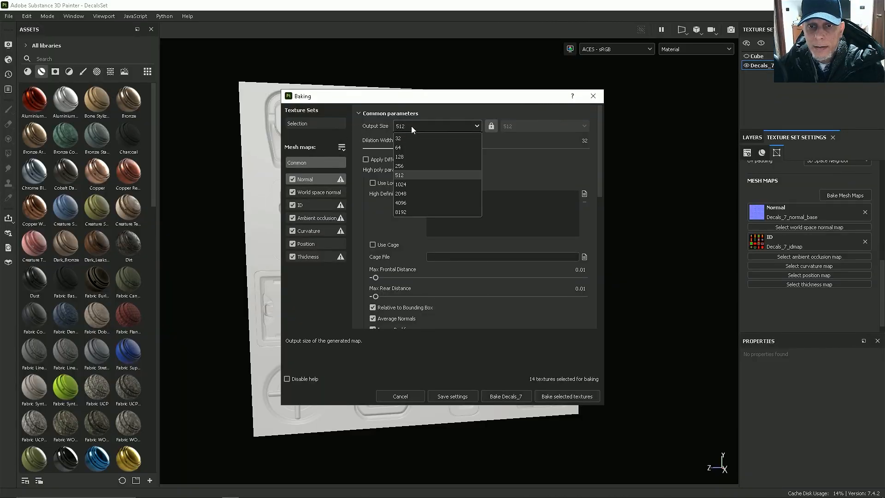
pyautogui.click(411, 192)
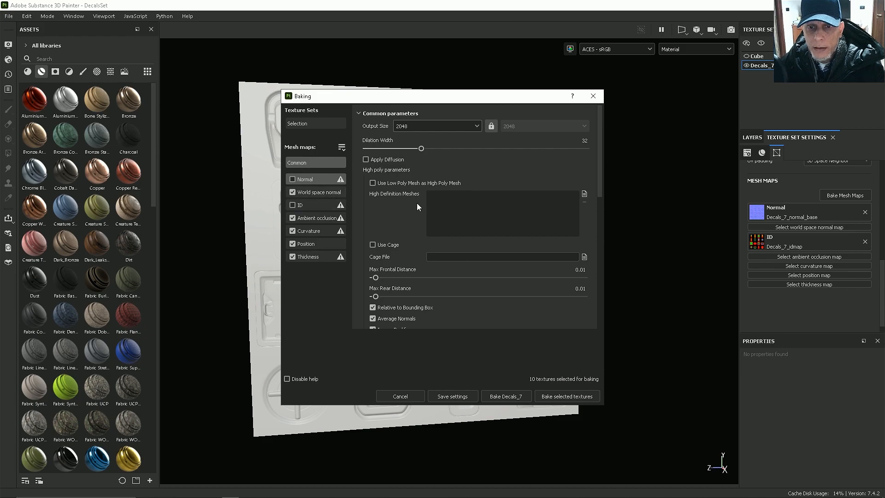
# Set the bake antialiasing to Subsampling 4x4, bake the remaining mesh maps for Decals_7 and review its texture set settings.
pyautogui.scroll(-4, 414, 202)
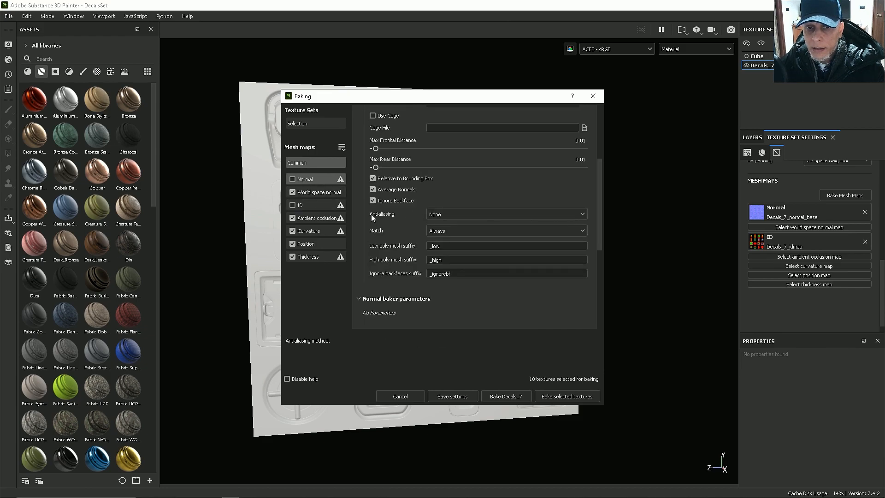
pyautogui.click(444, 214)
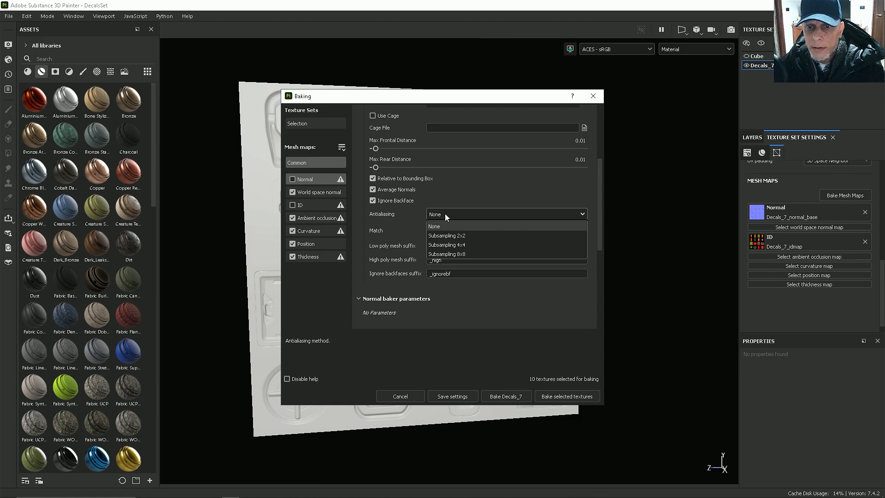
pyautogui.click(443, 245)
pyautogui.scroll(4, 399, 237)
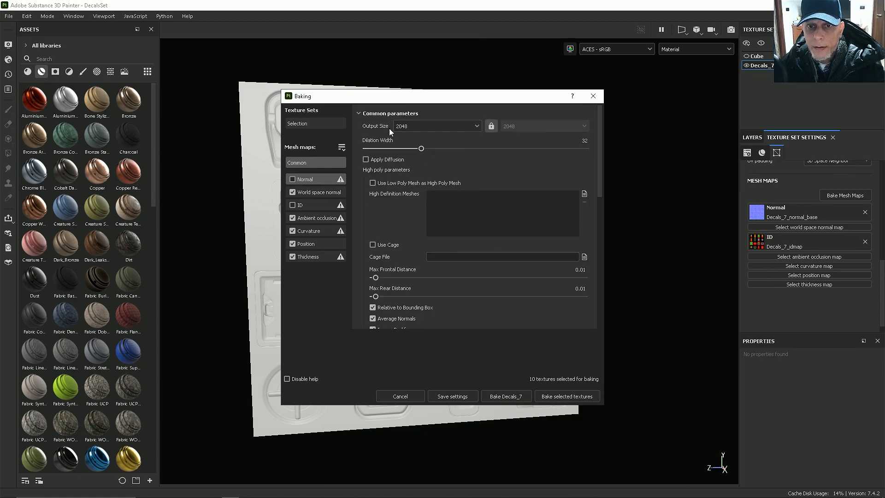
pyautogui.scroll(-4, 410, 228)
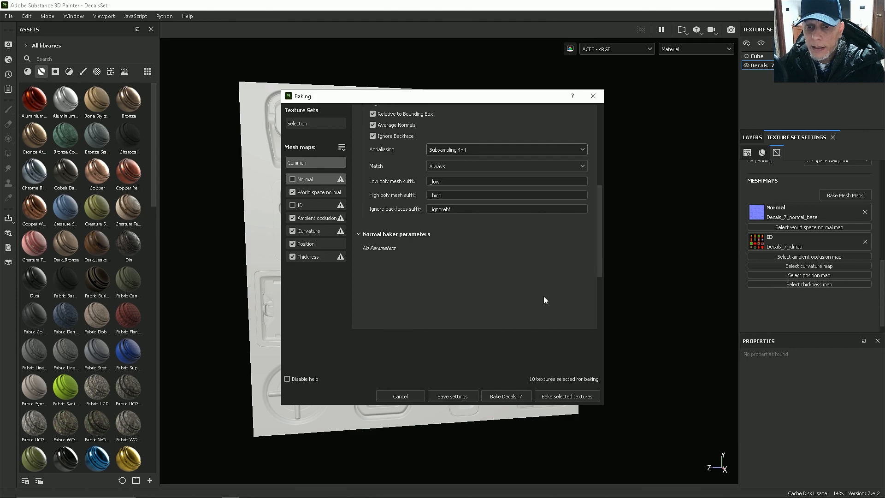
pyautogui.click(504, 396)
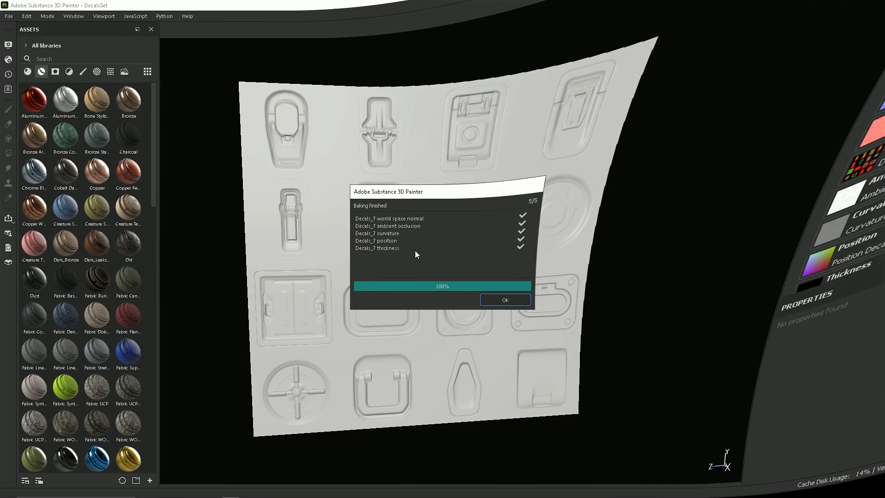
pyautogui.click(505, 300)
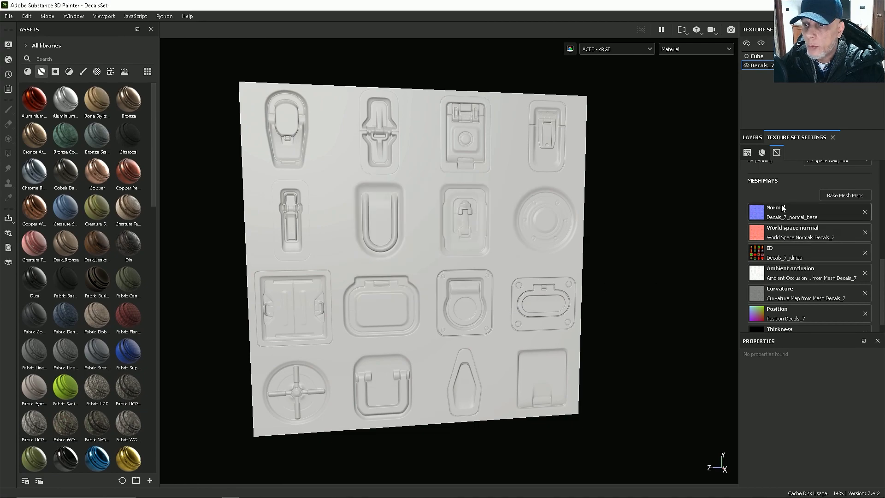
pyautogui.scroll(-1, 796, 248)
pyautogui.scroll(10, 794, 260)
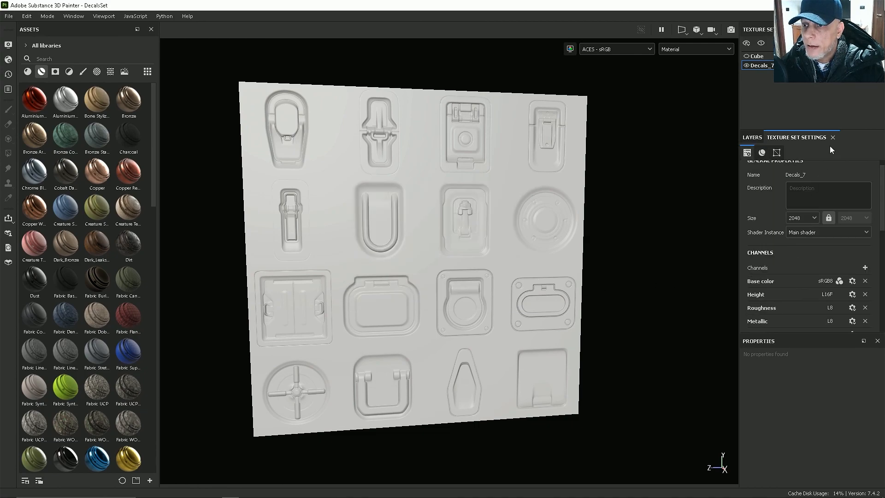
# Try the Silver Armor smart material on the decal sheet and delete its layer after viewing it.
pyautogui.click(753, 137)
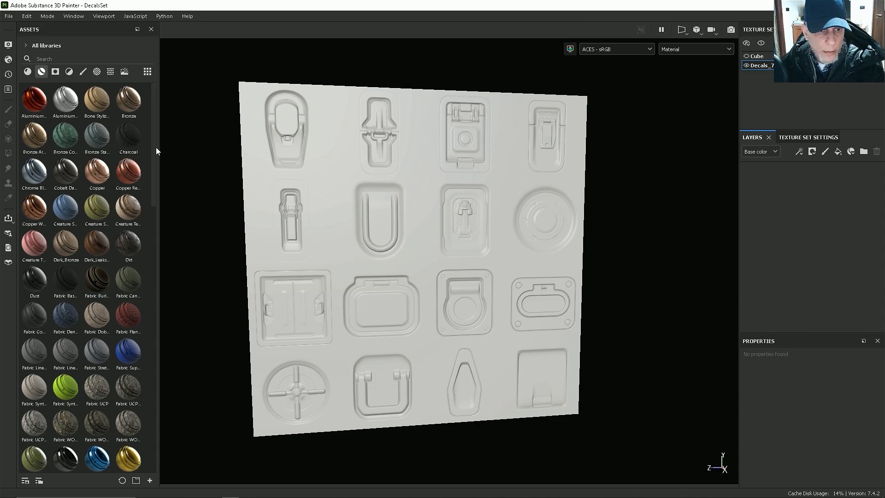
pyautogui.moveTo(153, 141); pyautogui.dragTo(131, 370)
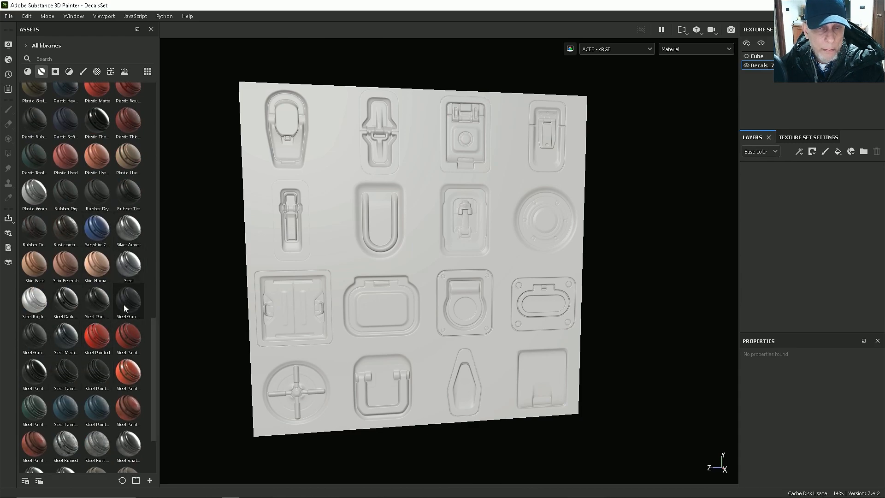
pyautogui.scroll(5, 125, 221)
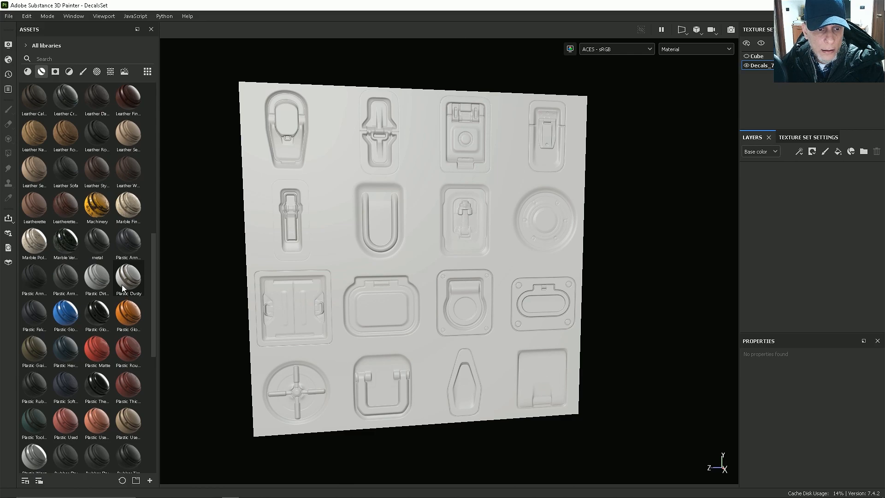
pyautogui.scroll(-5, 154, 327)
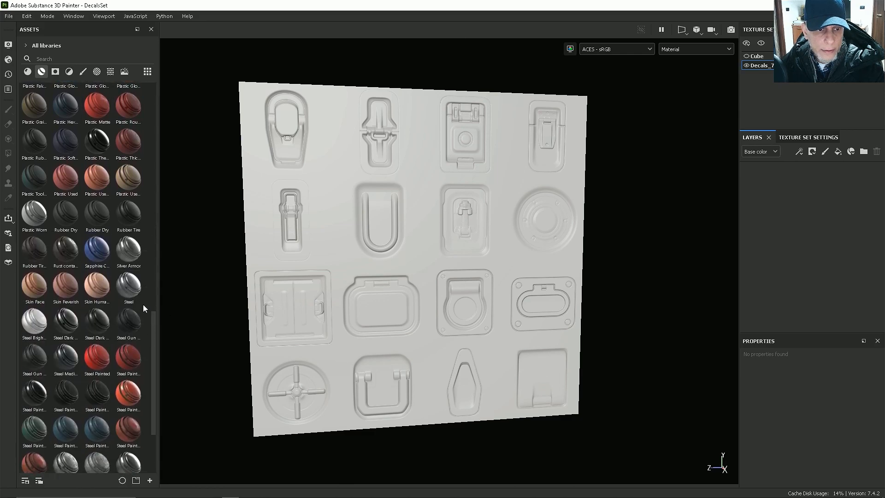
pyautogui.moveTo(130, 261); pyautogui.dragTo(769, 197)
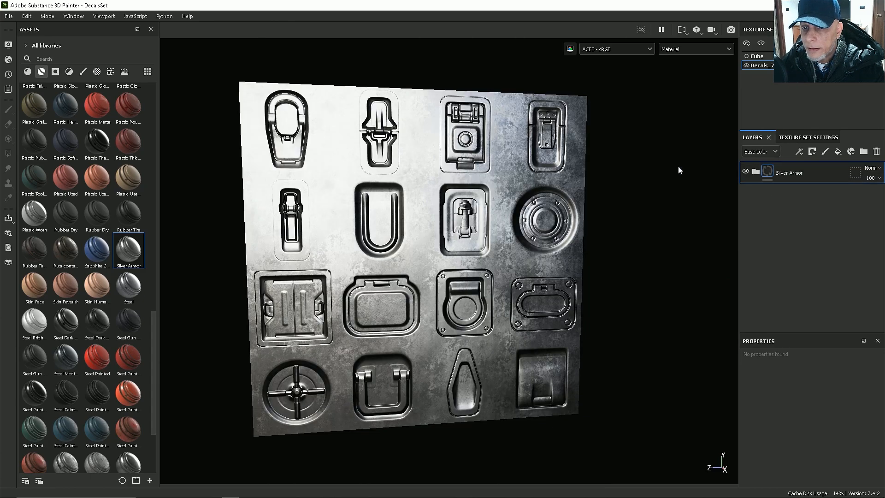
pyautogui.moveTo(506, 259)
pyautogui.keyDown('alt'); pyautogui.mouseDown()
pyautogui.moveTo(440, 258)
pyautogui.moveTo(513, 260)
pyautogui.mouseUp(); pyautogui.keyUp('alt')
pyautogui.click(877, 152)
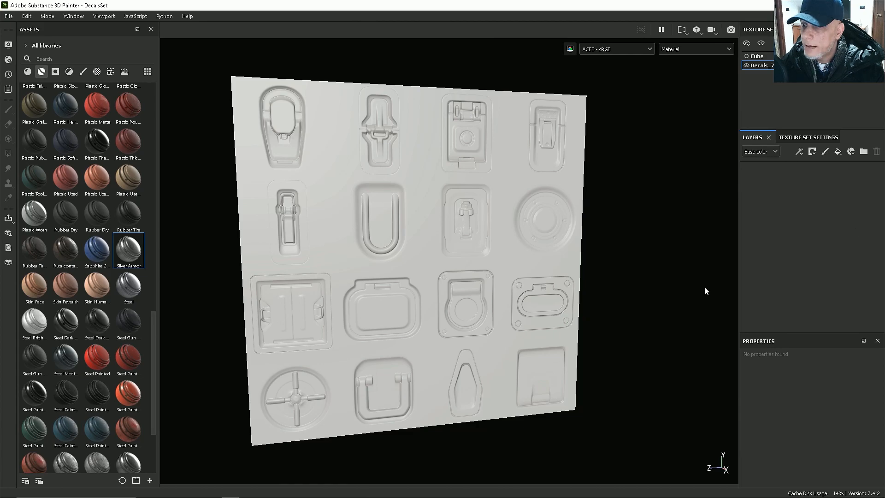
# Apply the Steel smart material to the decal sheet and add the Steel Painted Chipped Dirty smart material above it.
pyautogui.moveTo(130, 291); pyautogui.dragTo(785, 225)
pyautogui.keyDown('alt'); pyautogui.moveTo(566, 268); pyautogui.dragTo(505, 263); pyautogui.keyUp('alt')
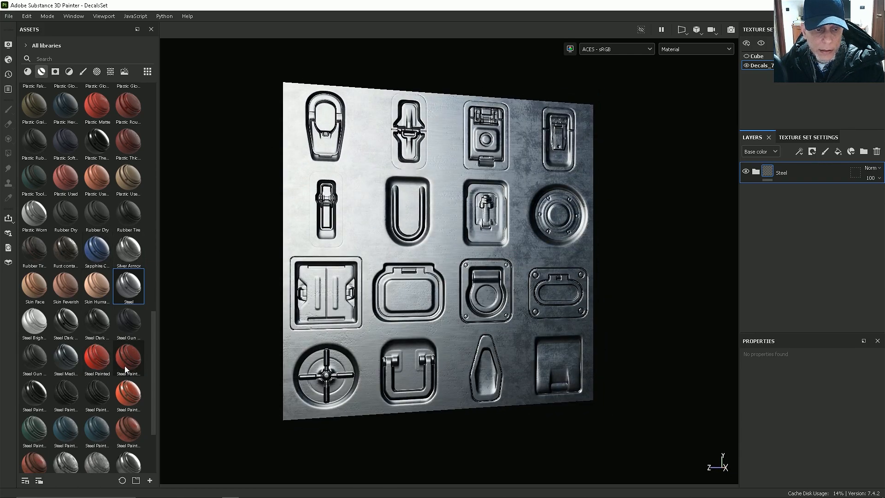
pyautogui.moveTo(125, 369)
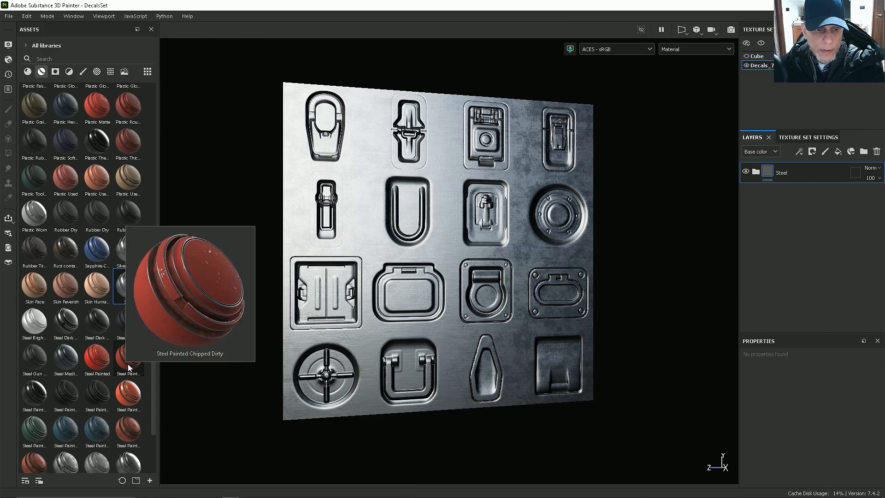
pyautogui.moveTo(128, 363)
pyautogui.mouseDown()
pyautogui.moveTo(649, 344)
pyautogui.moveTo(764, 169)
pyautogui.mouseUp()
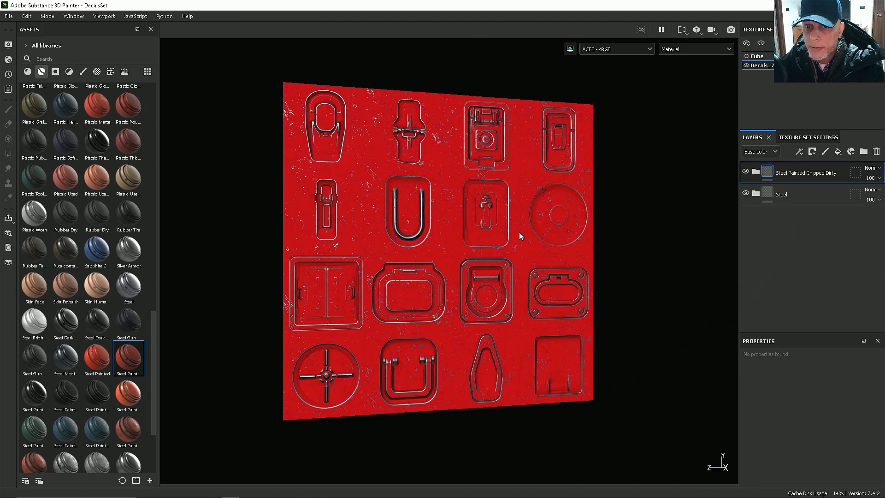
pyautogui.keyDown('alt'); pyautogui.moveTo(512, 232); pyautogui.dragTo(526, 243); pyautogui.keyUp('alt')
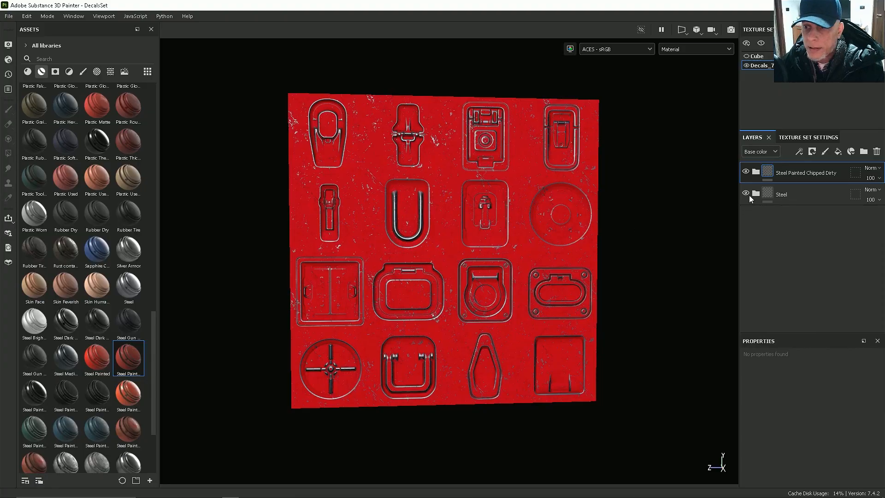
# Change the Paint layer's base color in Steel Painted Chipped Dirty to a muted dark red, 8F3C40, and collapse the group.
pyautogui.click(755, 171)
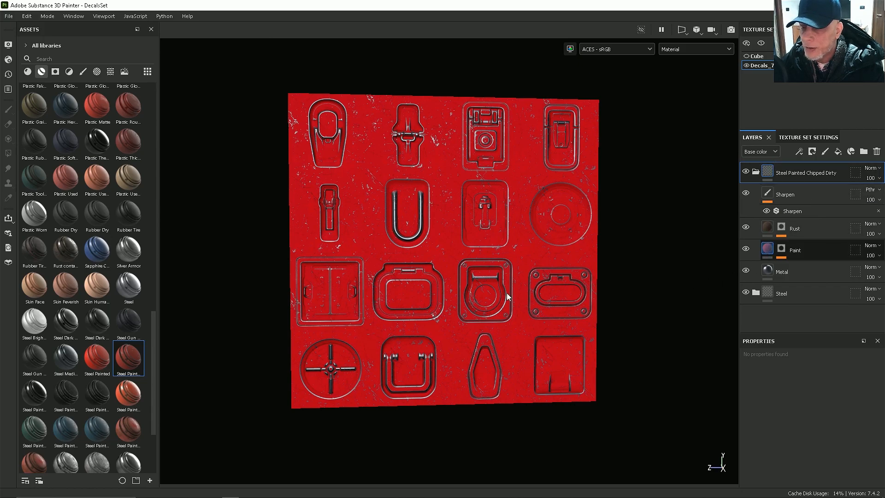
pyautogui.moveTo(492, 252)
pyautogui.keyDown('alt'); pyautogui.mouseDown(button='right')
pyautogui.moveTo(485, 259)
pyautogui.moveTo(463, 227)
pyautogui.moveTo(515, 262)
pyautogui.mouseUp(button='right'); pyautogui.keyUp('alt')
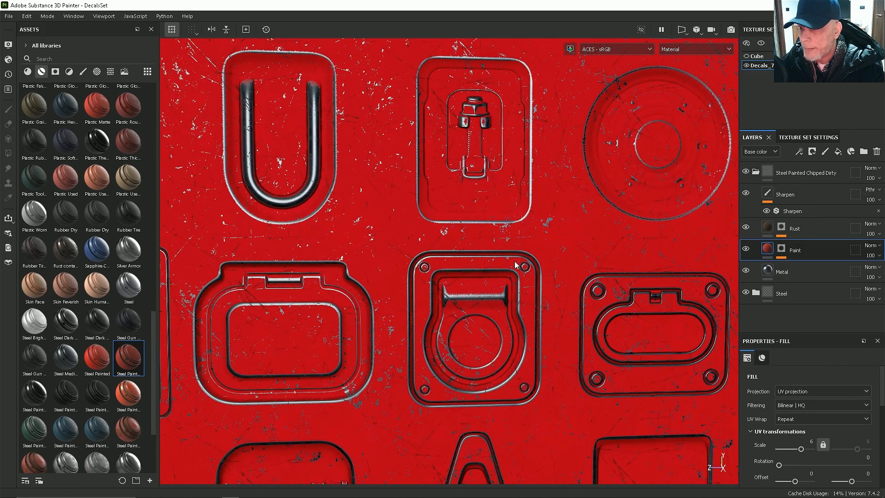
pyautogui.scroll(-3, 785, 409)
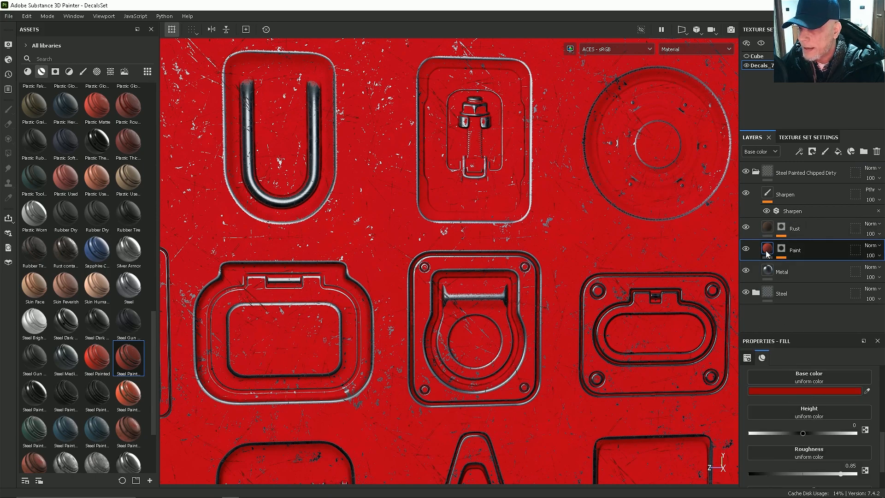
pyautogui.click(801, 389)
pyautogui.moveTo(775, 389)
pyautogui.mouseDown()
pyautogui.moveTo(756, 387)
pyautogui.moveTo(759, 409)
pyautogui.mouseUp()
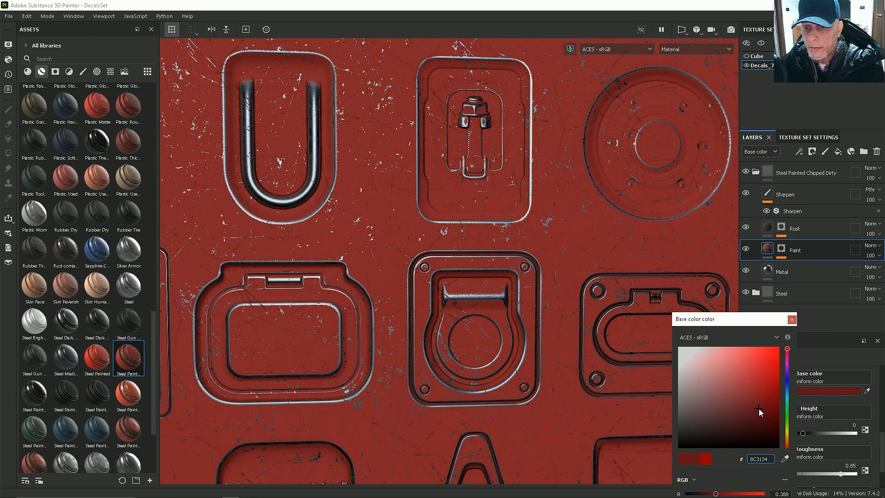
pyautogui.scroll(-5, 455, 253)
pyautogui.moveTo(455, 252)
pyautogui.keyDown('alt'); pyautogui.mouseDown()
pyautogui.moveTo(442, 264)
pyautogui.moveTo(466, 249)
pyautogui.mouseUp(); pyautogui.keyUp('alt')
pyautogui.click(755, 409)
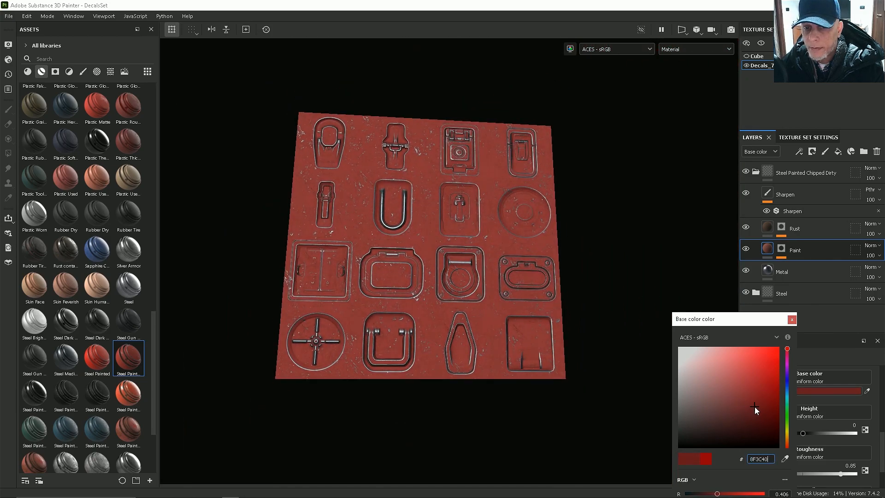
pyautogui.click(791, 319)
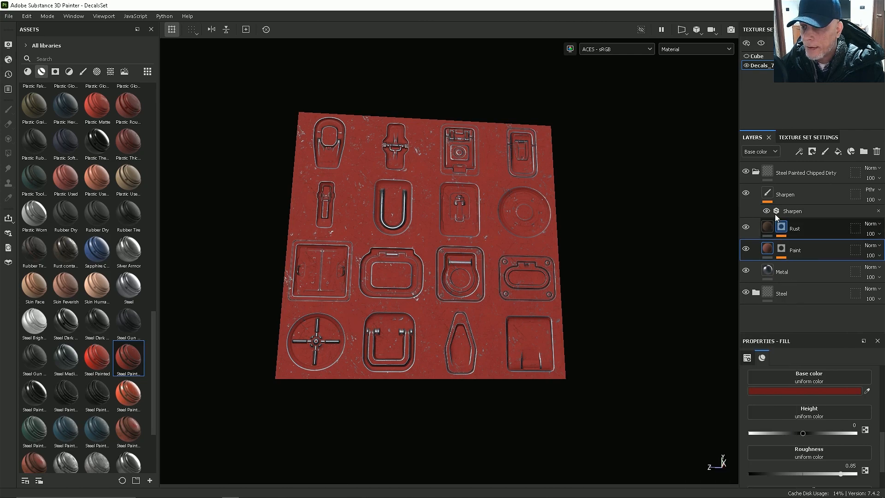
pyautogui.click(757, 172)
pyautogui.click(761, 174)
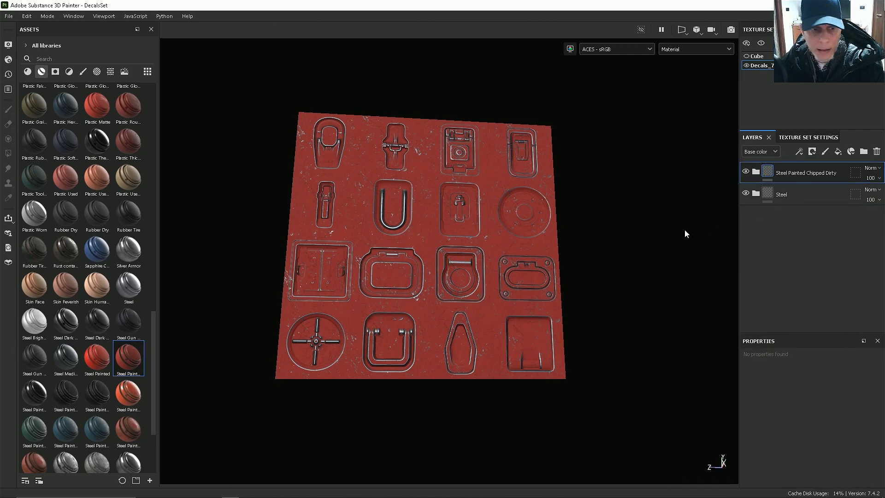
# Add the Plastic Glossy Stained smart material at the top of the layer stack and hide it.
pyautogui.scroll(15, 107, 249)
pyautogui.scroll(-15, 109, 250)
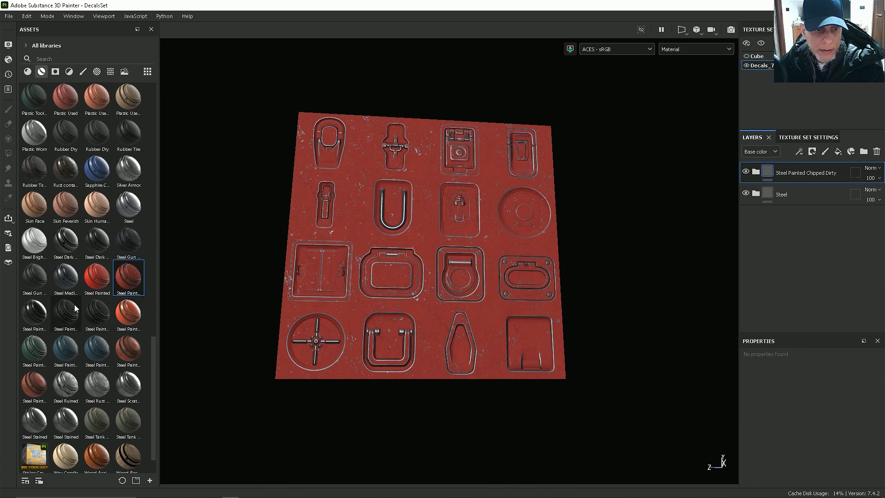
pyautogui.scroll(5, 74, 305)
pyautogui.moveTo(128, 256)
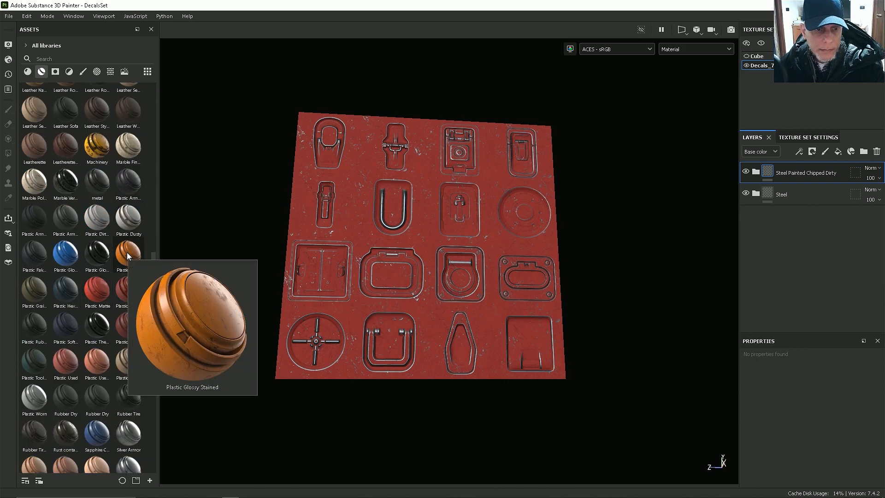
pyautogui.moveTo(128, 257); pyautogui.dragTo(760, 164)
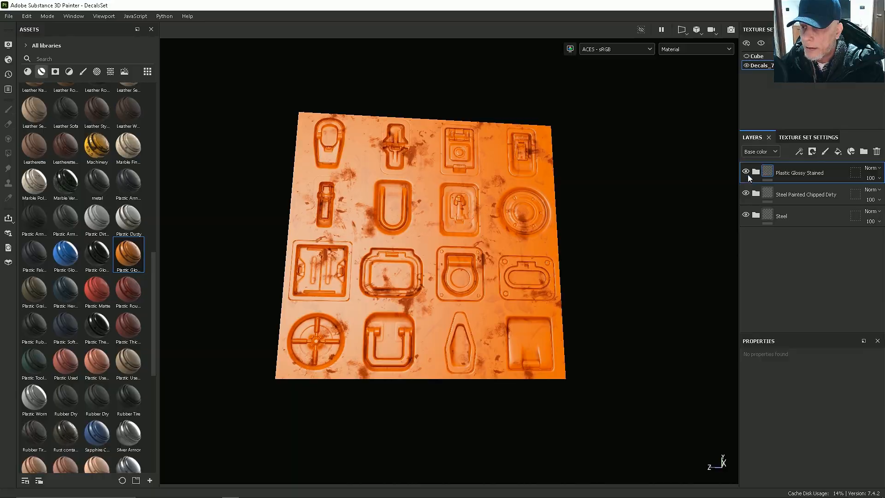
pyautogui.click(745, 172)
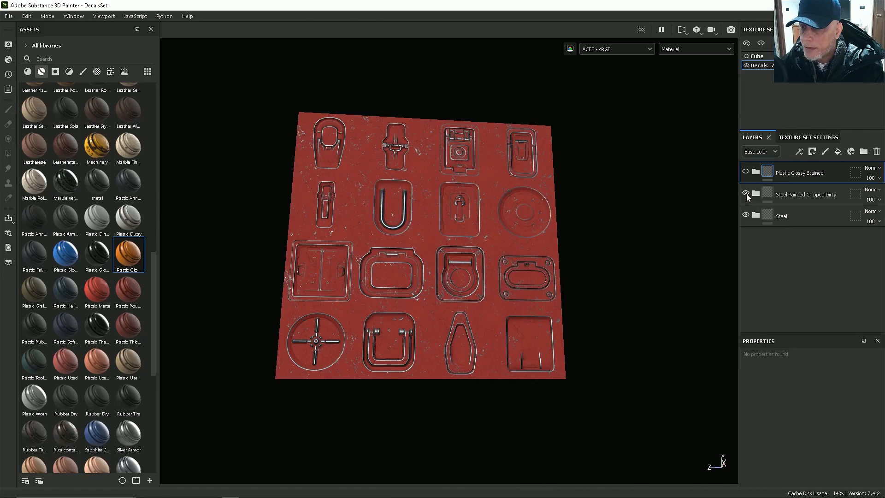
# Add a color selection mask to the Steel Painted Chipped Dirty group and pick the red ID color.
pyautogui.click(770, 195)
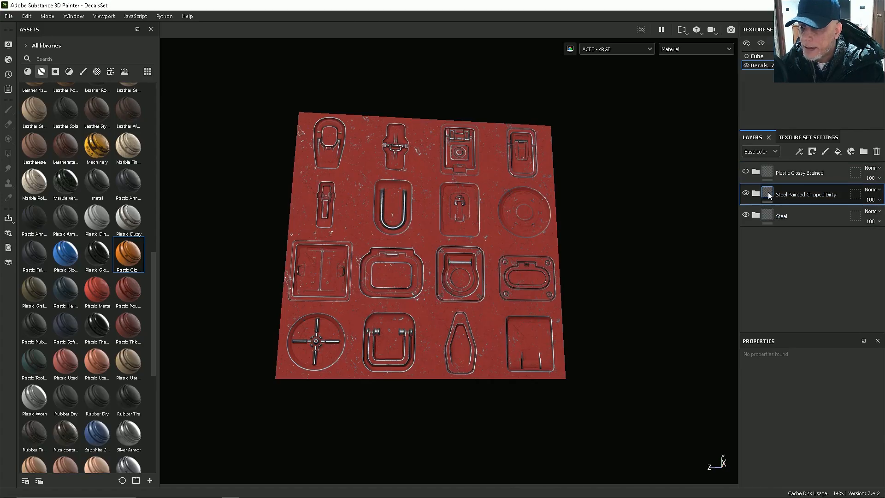
pyautogui.rightClick(769, 196)
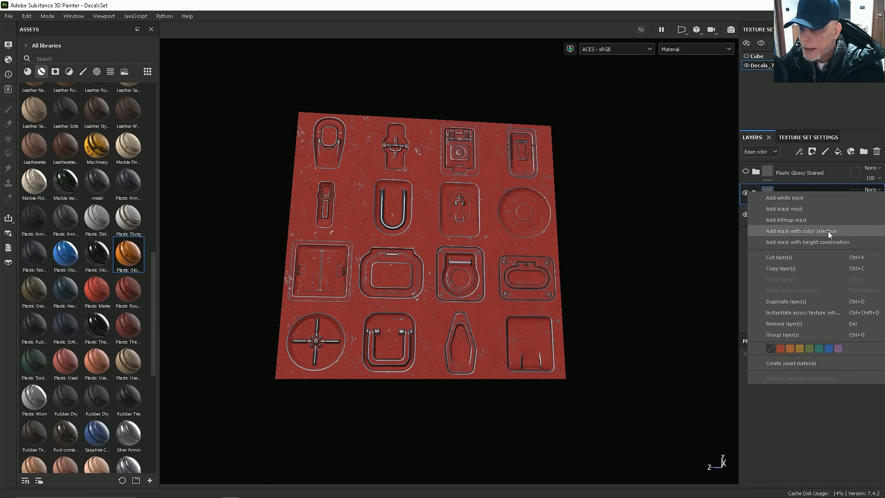
pyautogui.click(792, 231)
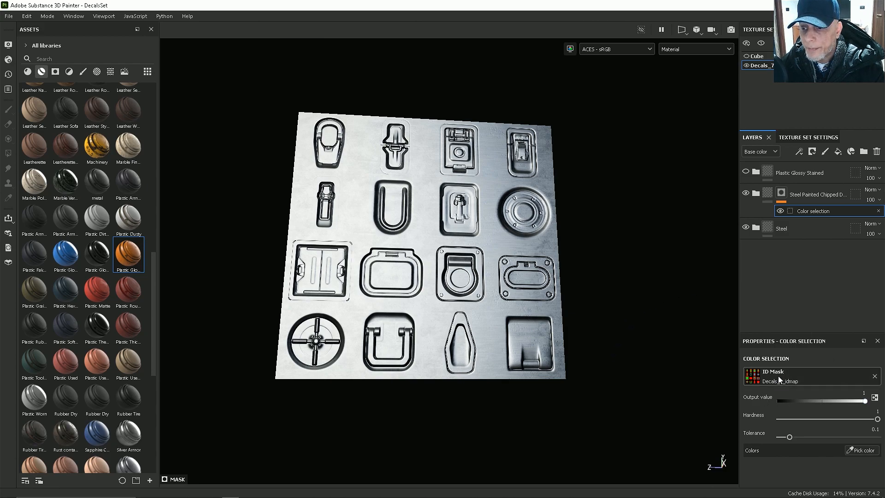
pyautogui.click(870, 453)
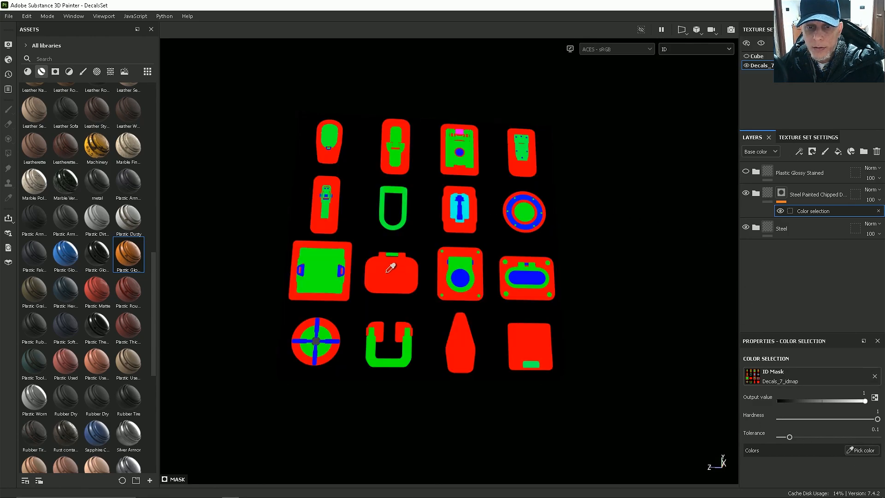
pyautogui.click(392, 274)
pyautogui.moveTo(392, 275)
pyautogui.keyDown('alt'); pyautogui.mouseDown()
pyautogui.moveTo(378, 265)
pyautogui.moveTo(386, 248)
pyautogui.moveTo(423, 256)
pyautogui.moveTo(417, 264)
pyautogui.mouseUp(); pyautogui.keyUp('alt')
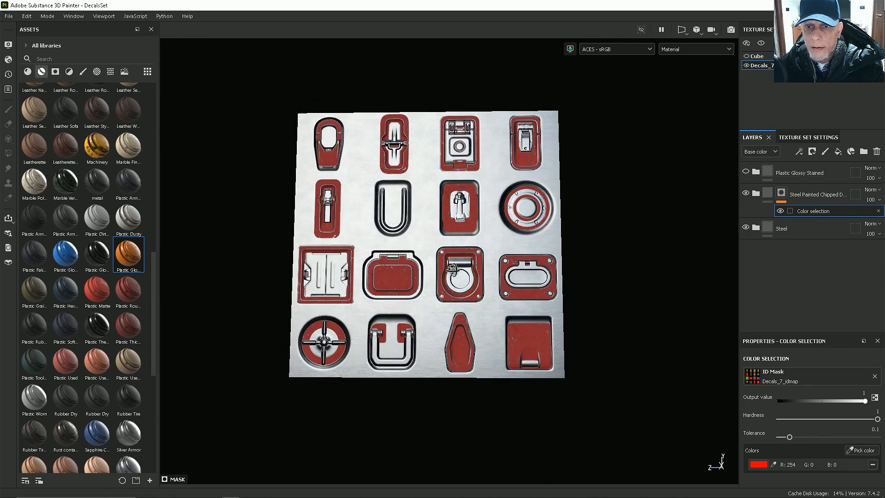
pyautogui.click(767, 197)
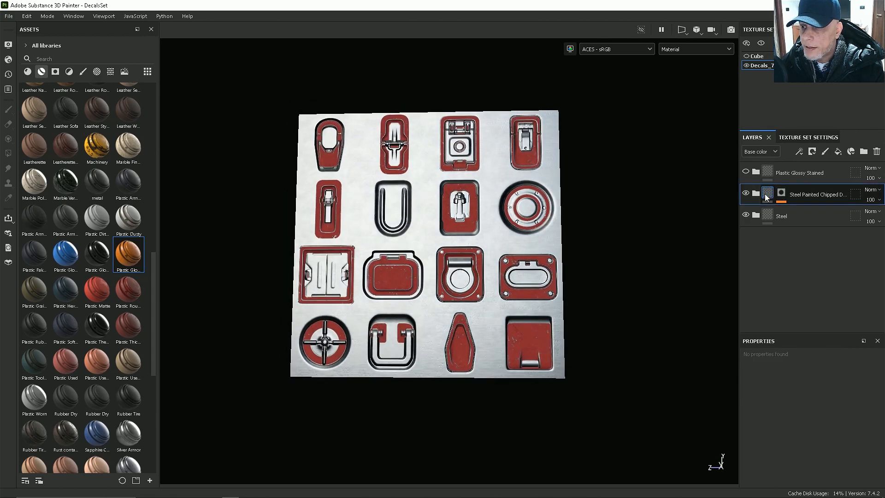
# Show the Plastic Glossy Stained group again and mask it by color selection with the green ID color.
pyautogui.click(745, 171)
pyautogui.click(769, 171)
pyautogui.rightClick(769, 173)
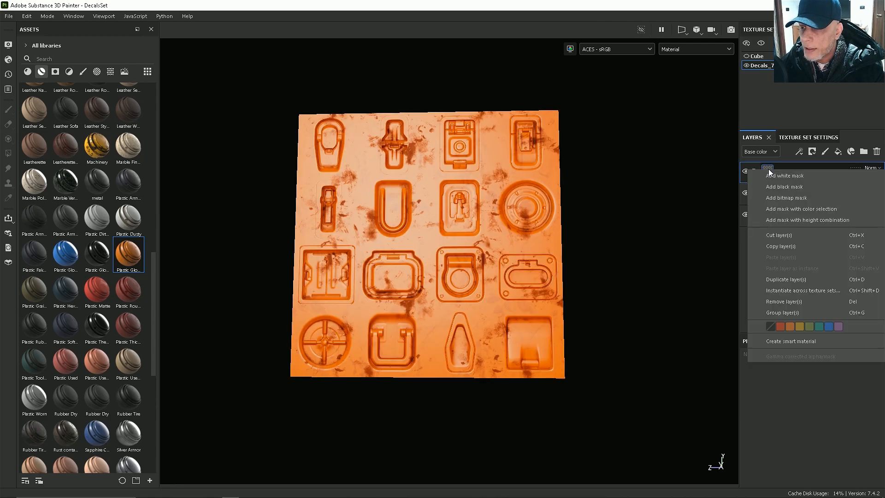
pyautogui.click(797, 210)
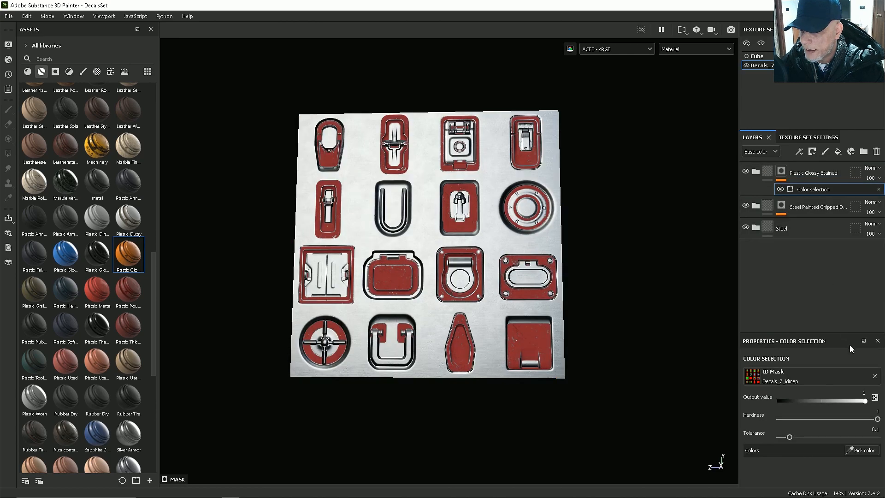
pyautogui.click(865, 451)
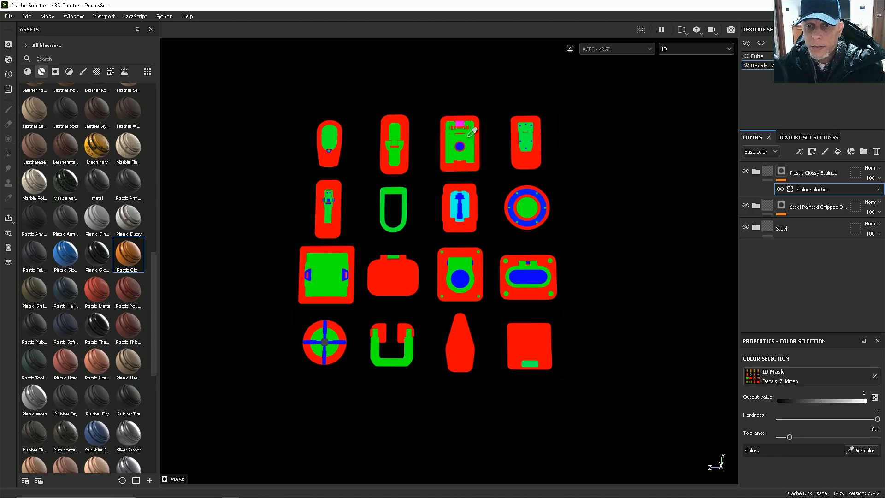
pyautogui.click(470, 140)
pyautogui.keyDown('alt'); pyautogui.moveTo(481, 249); pyautogui.dragTo(547, 252); pyautogui.keyUp('alt')
pyautogui.keyDown('alt'); pyautogui.moveTo(475, 258); pyautogui.dragTo(462, 244, button='right'); pyautogui.keyUp('alt')
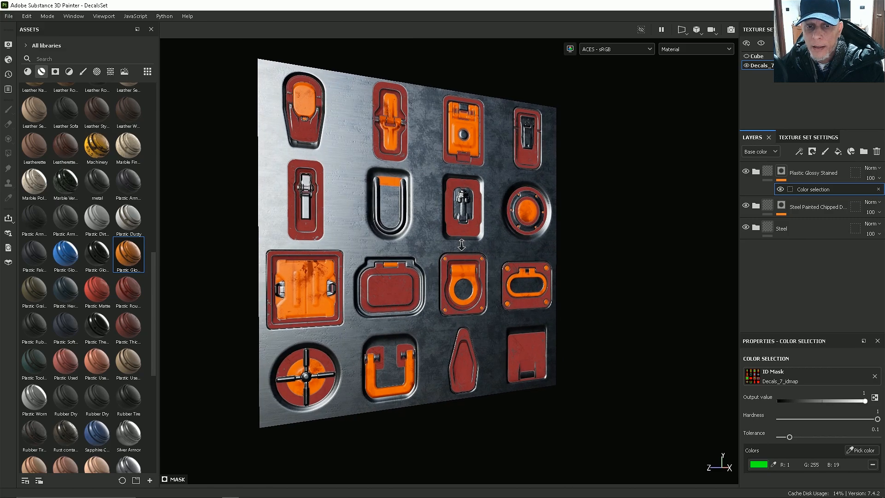
# Change the Base layer's color in Plastic Glossy Stained to a muted orange, BD673E, and collapse the group.
pyautogui.click(755, 172)
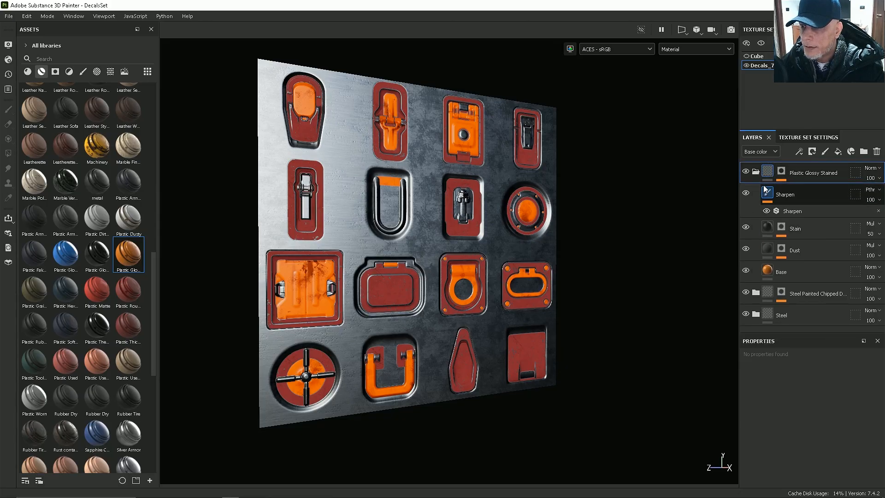
pyautogui.click(768, 273)
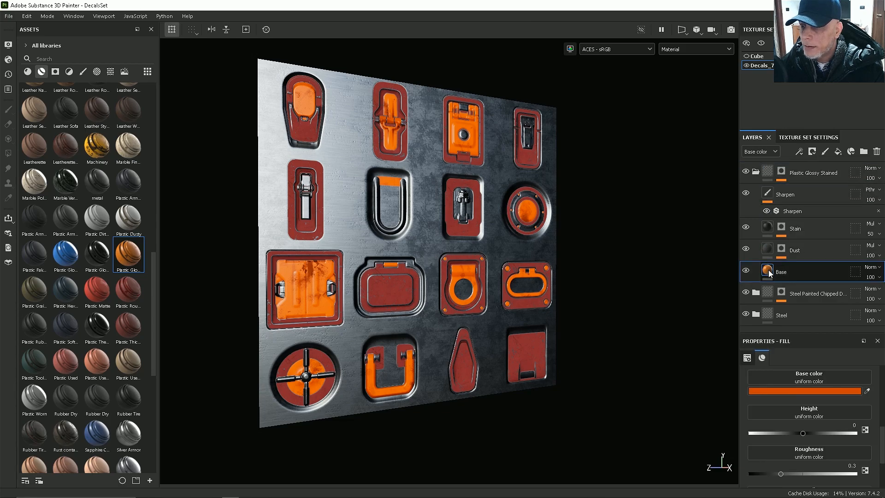
pyautogui.click(796, 390)
pyautogui.moveTo(770, 272)
pyautogui.mouseDown()
pyautogui.moveTo(753, 274)
pyautogui.moveTo(749, 295)
pyautogui.mouseUp()
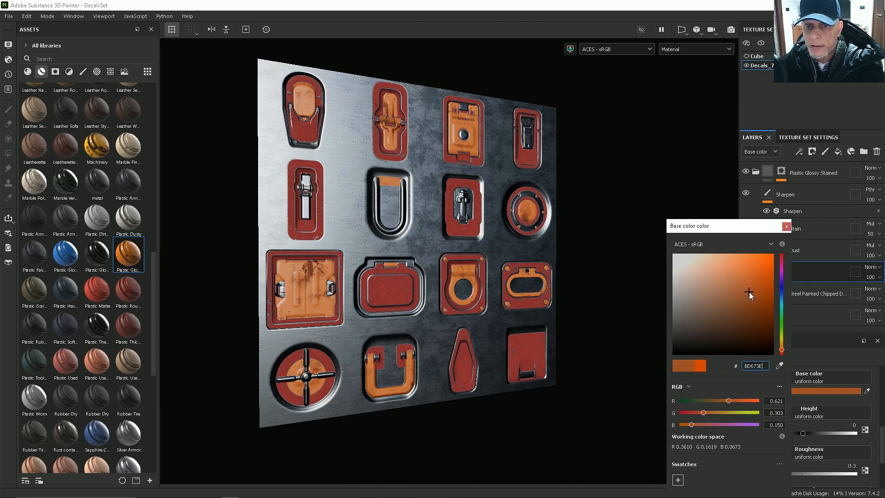
pyautogui.click(786, 227)
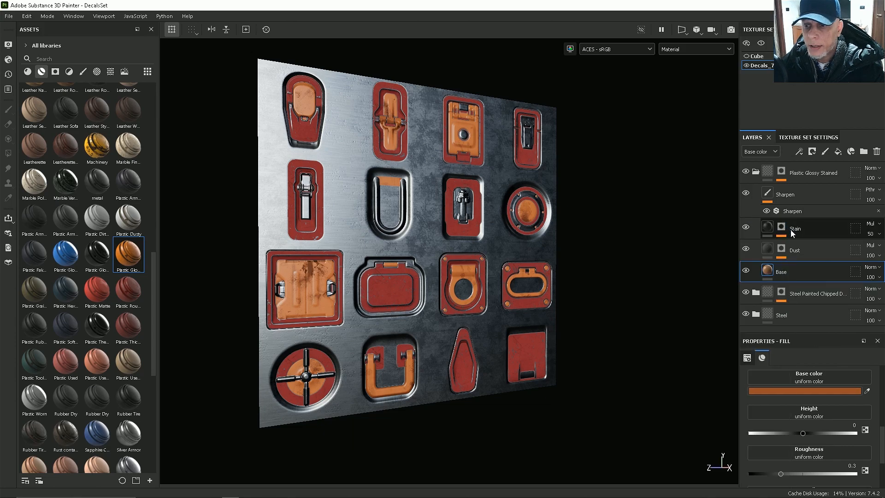
pyautogui.click(784, 174)
pyautogui.click(756, 171)
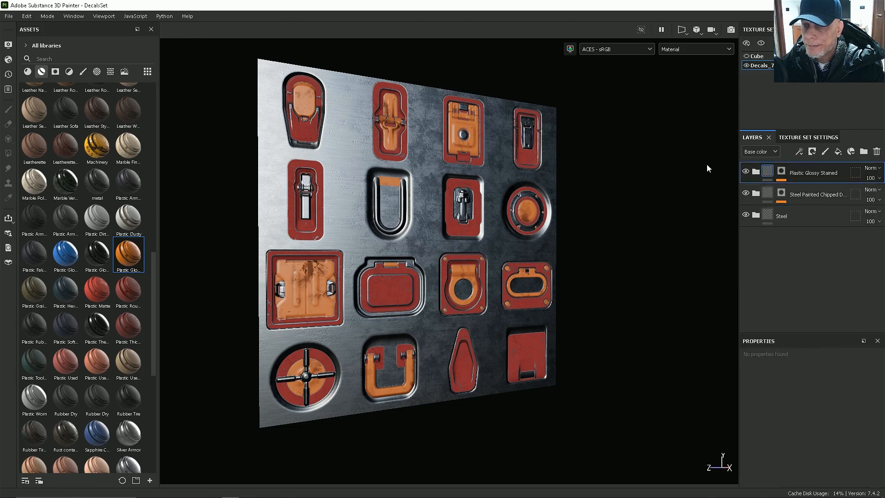
# Add the Plastic Rough Scratched smart material above all other layers on the decal sheet.
pyautogui.moveTo(435, 231)
pyautogui.keyDown('alt'); pyautogui.mouseDown()
pyautogui.moveTo(405, 181)
pyautogui.moveTo(440, 145)
pyautogui.moveTo(463, 208)
pyautogui.moveTo(448, 222)
pyautogui.mouseUp(); pyautogui.keyUp('alt')
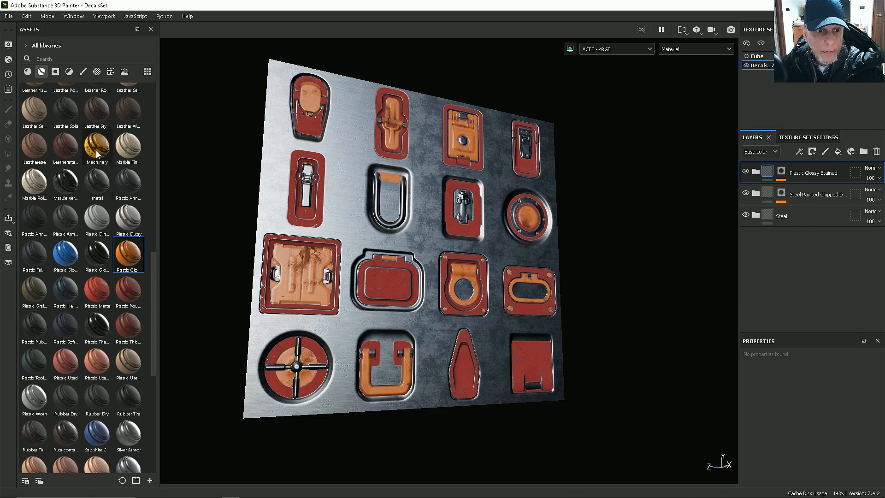
pyautogui.moveTo(95, 150)
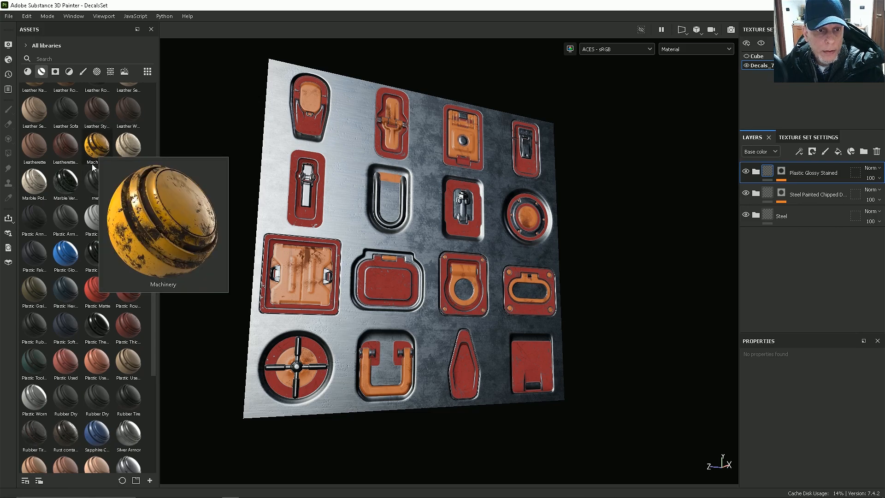
pyautogui.scroll(-8, 99, 330)
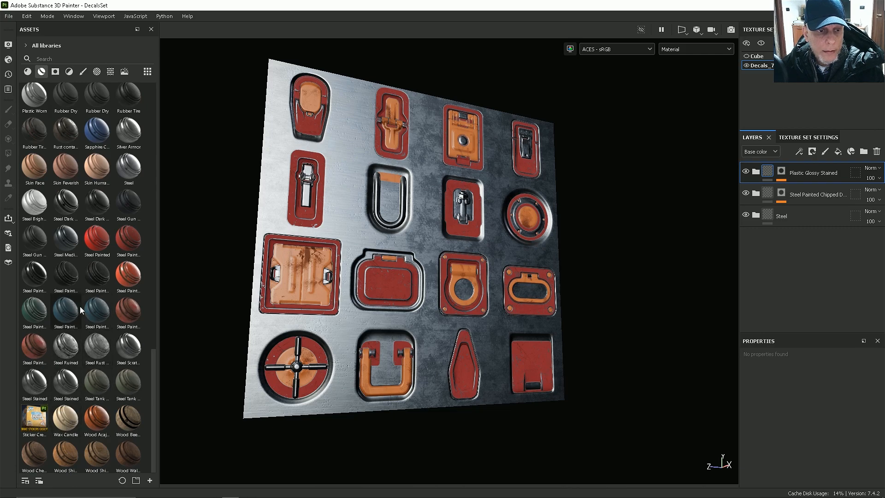
pyautogui.scroll(5, 79, 306)
pyautogui.moveTo(134, 252)
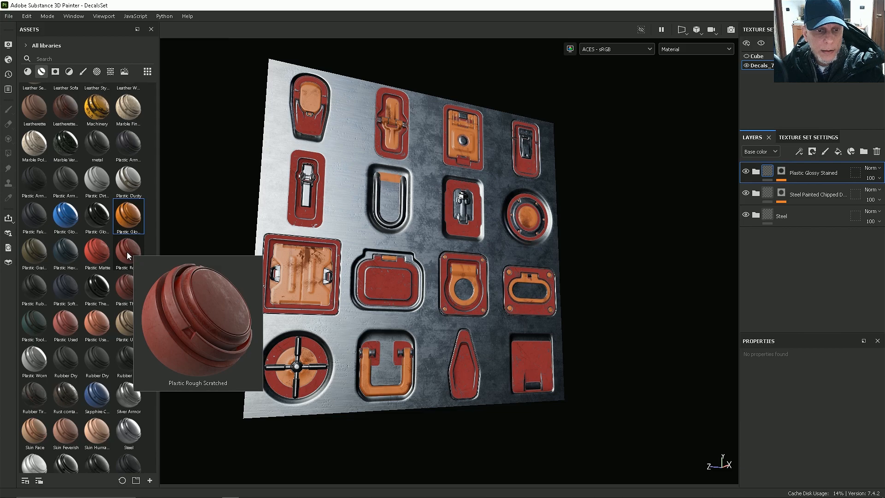
pyautogui.moveTo(126, 251); pyautogui.dragTo(764, 166)
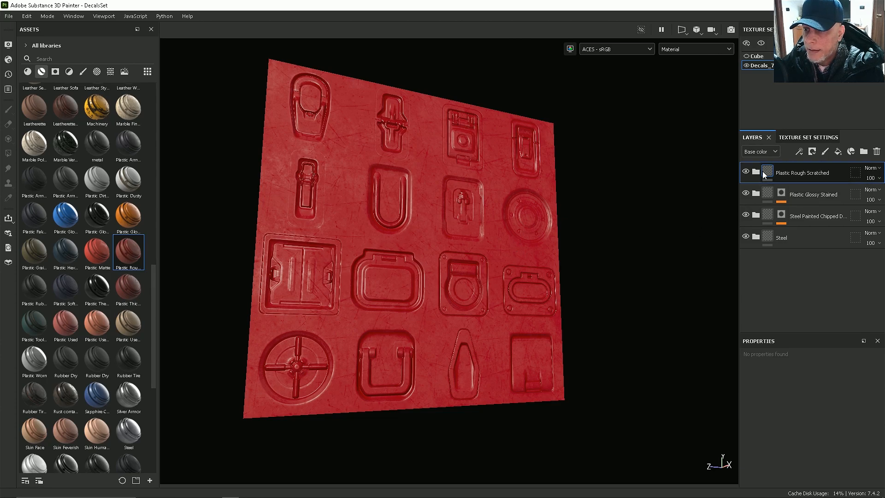
# Delete the BaseColor layer inside Plastic Rough Scratched and inspect the wear and scratches on the decals up close.
pyautogui.keyDown('alt'); pyautogui.moveTo(479, 196); pyautogui.dragTo(445, 247); pyautogui.keyUp('alt')
pyautogui.click(755, 172)
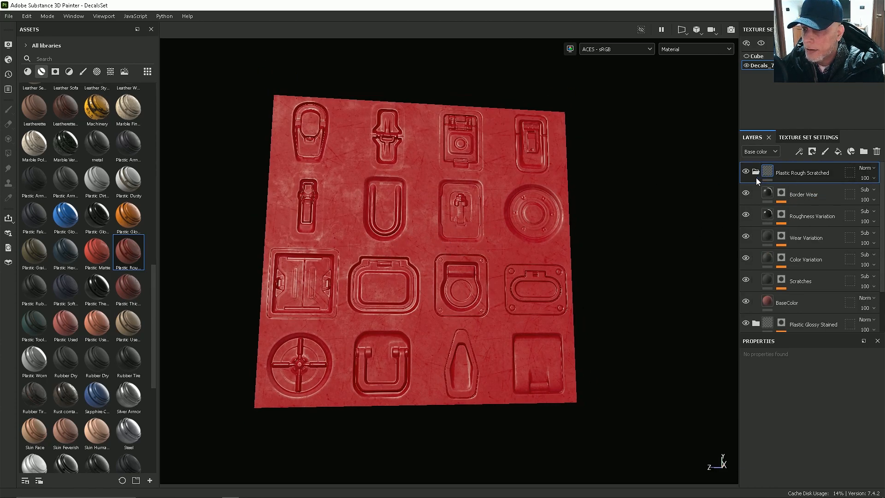
pyautogui.scroll(-2, 769, 174)
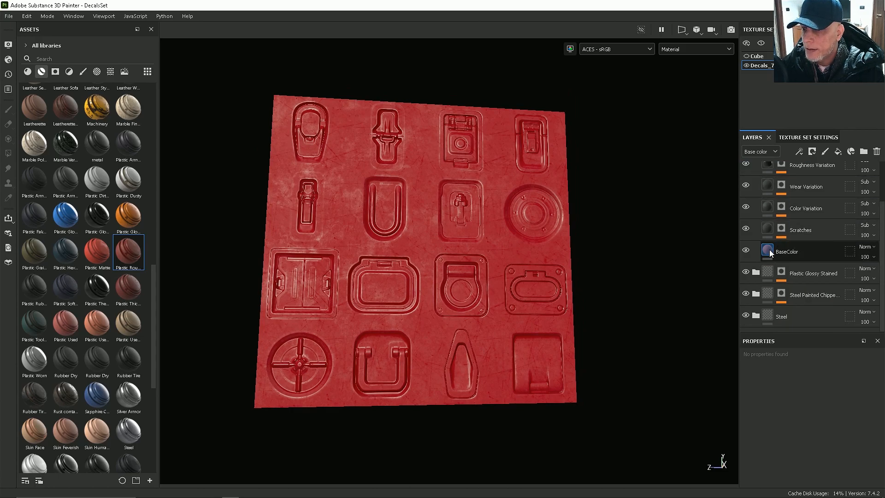
pyautogui.click(768, 251)
pyautogui.click(877, 153)
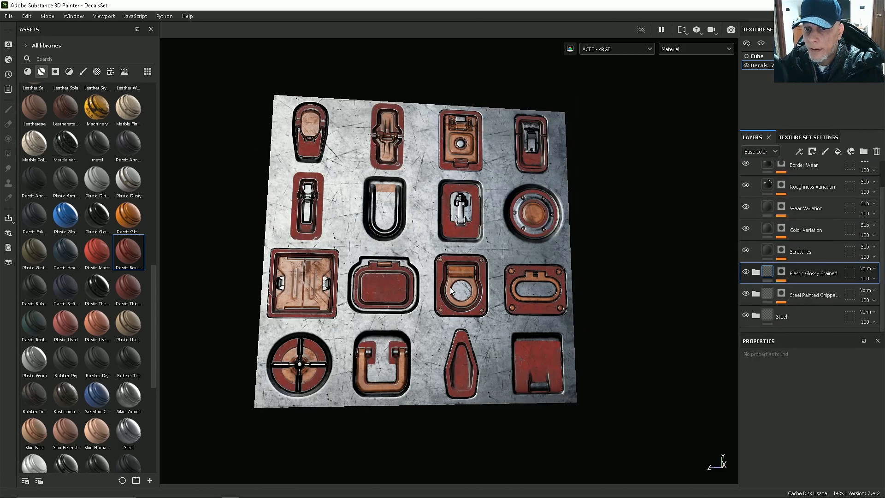
pyautogui.scroll(4, 390, 301)
pyautogui.moveTo(388, 300)
pyautogui.keyDown('alt'); pyautogui.mouseDown()
pyautogui.moveTo(277, 275)
pyautogui.moveTo(390, 288)
pyautogui.moveTo(385, 234)
pyautogui.mouseUp(); pyautogui.keyUp('alt')
pyautogui.scroll(2, 385, 234)
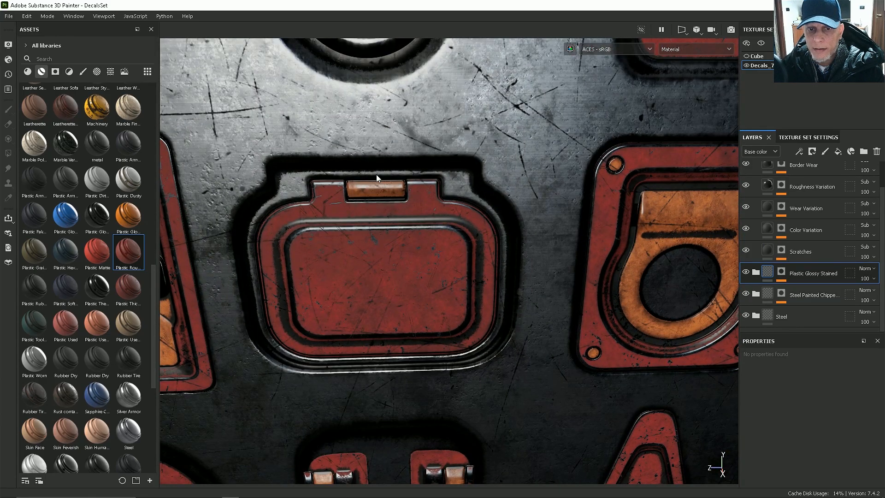
# Lower the Balance of the Grunge Scratches Rough fill in the Scratches layer's mask to 0.19.
pyautogui.scroll(-6, 391, 256)
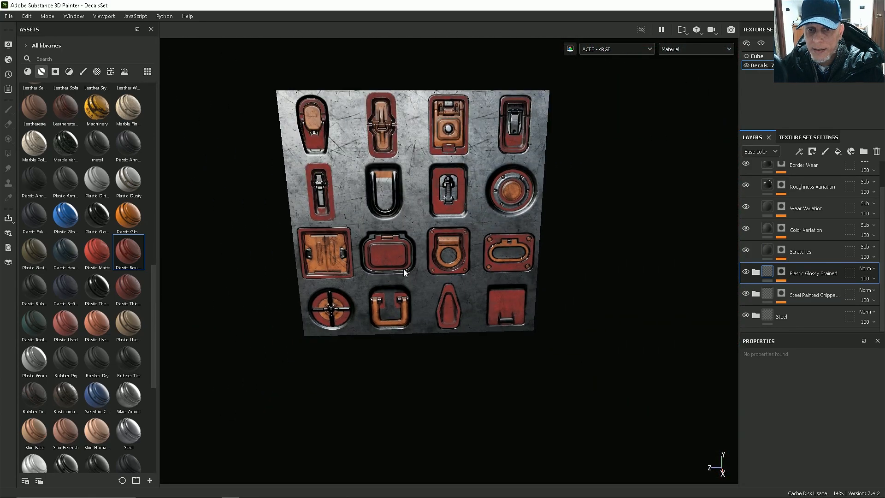
pyautogui.moveTo(385, 256)
pyautogui.keyDown('alt'); pyautogui.mouseDown()
pyautogui.moveTo(372, 221)
pyautogui.moveTo(418, 273)
pyautogui.moveTo(388, 245)
pyautogui.mouseUp(); pyautogui.keyUp('alt')
pyautogui.scroll(-1, 388, 246)
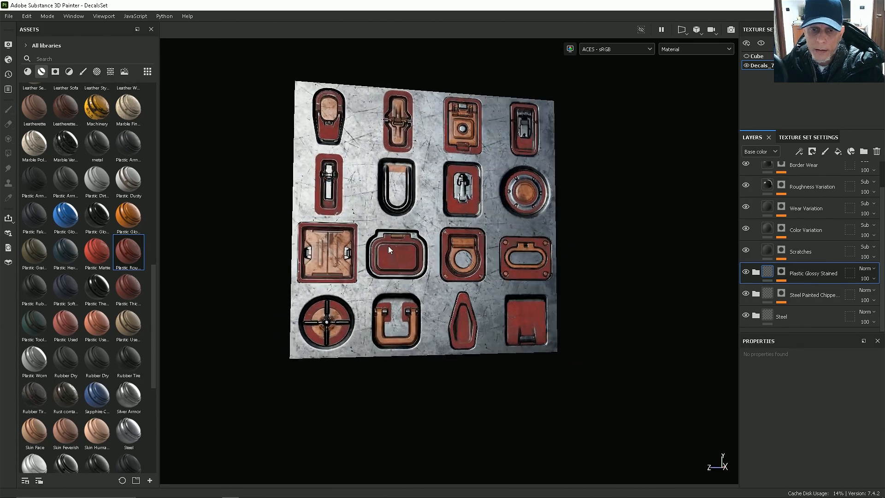
pyautogui.scroll(4, 406, 253)
pyautogui.scroll(2, 407, 257)
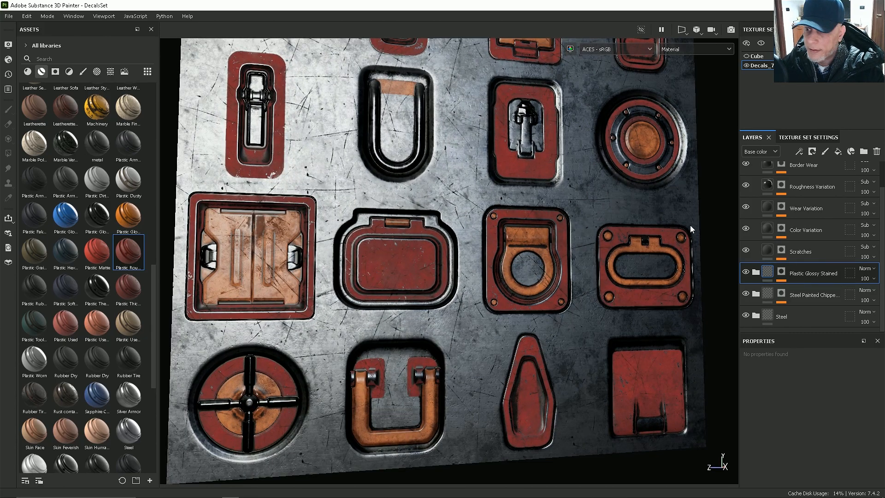
pyautogui.scroll(1, 748, 181)
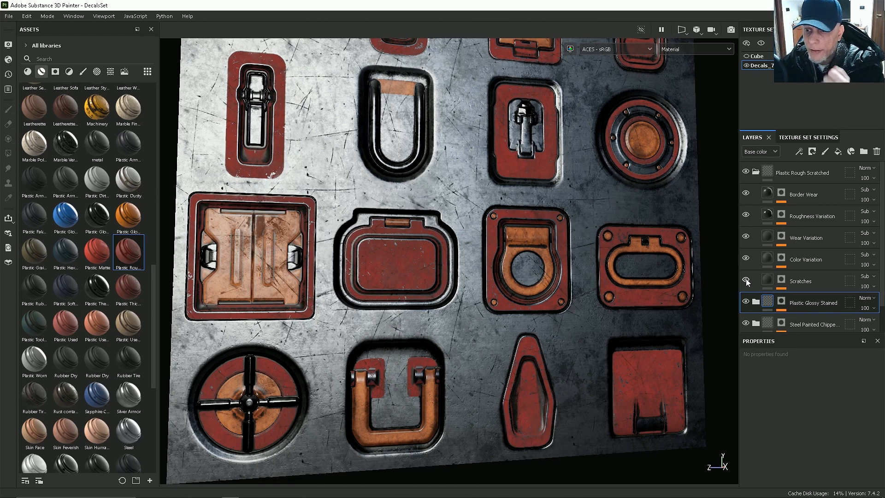
pyautogui.click(781, 280)
pyautogui.click(803, 298)
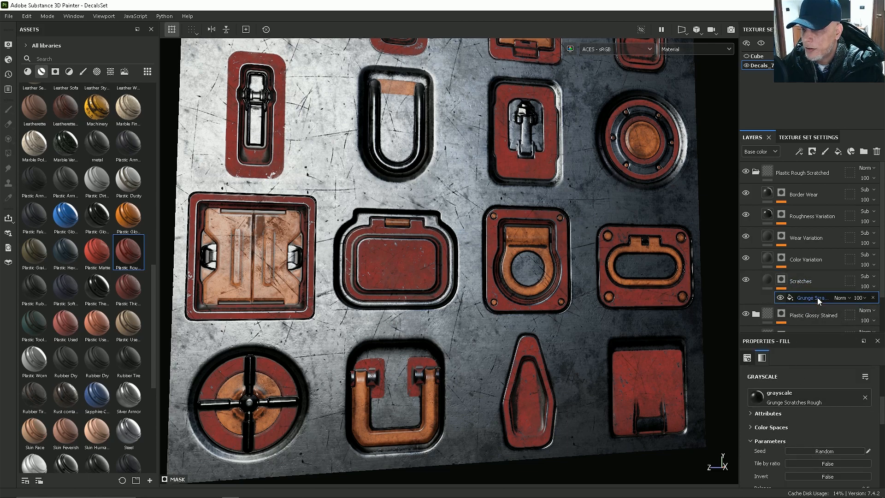
pyautogui.scroll(-2, 817, 297)
pyautogui.scroll(-3, 813, 413)
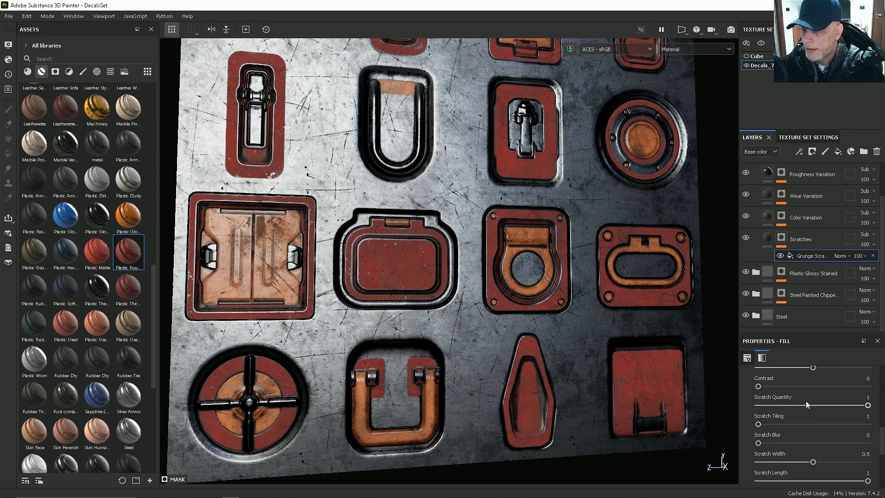
pyautogui.moveTo(813, 433); pyautogui.dragTo(782, 440)
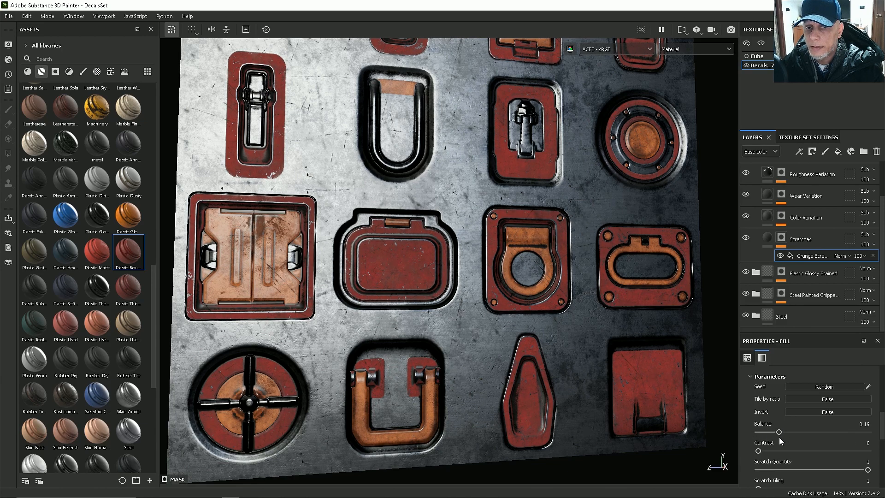
pyautogui.click(754, 239)
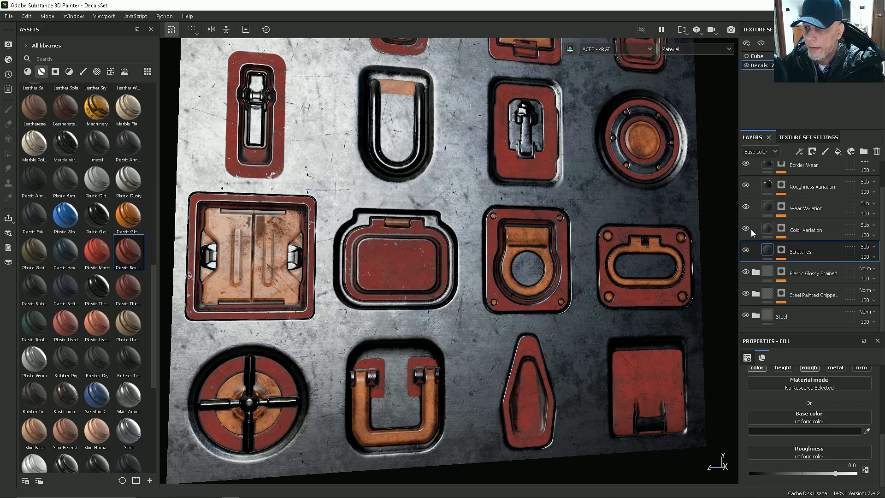
# Compare the decals with the Color Variation layer hidden and shown, and delete that layer from Plastic Rough Scratched.
pyautogui.click(745, 230)
pyautogui.click(746, 230)
pyautogui.click(746, 229)
pyautogui.click(746, 230)
pyautogui.click(746, 230)
pyautogui.click(745, 230)
pyautogui.click(746, 230)
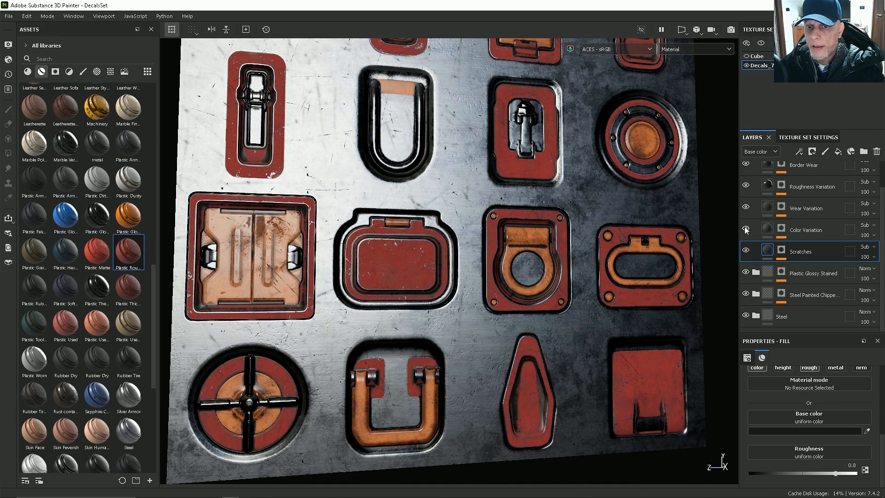
pyautogui.click(746, 229)
pyautogui.click(774, 230)
pyautogui.click(877, 154)
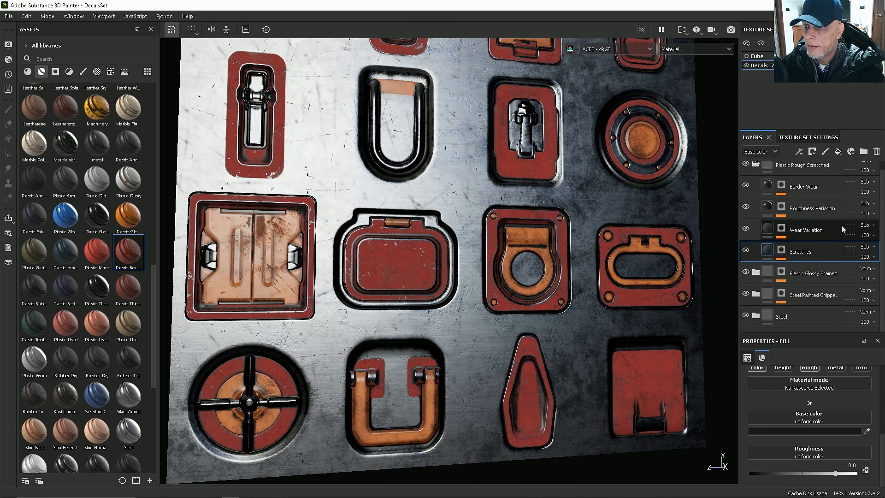
# Check the Wear Variation layer's effect by toggling its visibility, and delete it from the group.
pyautogui.click(767, 231)
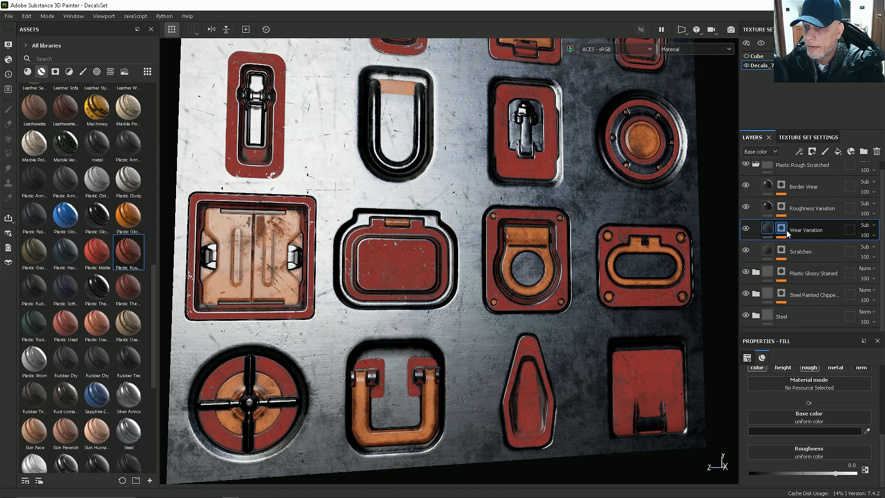
pyautogui.click(746, 228)
pyautogui.click(746, 228)
pyautogui.click(746, 228)
pyautogui.click(746, 228)
pyautogui.click(746, 228)
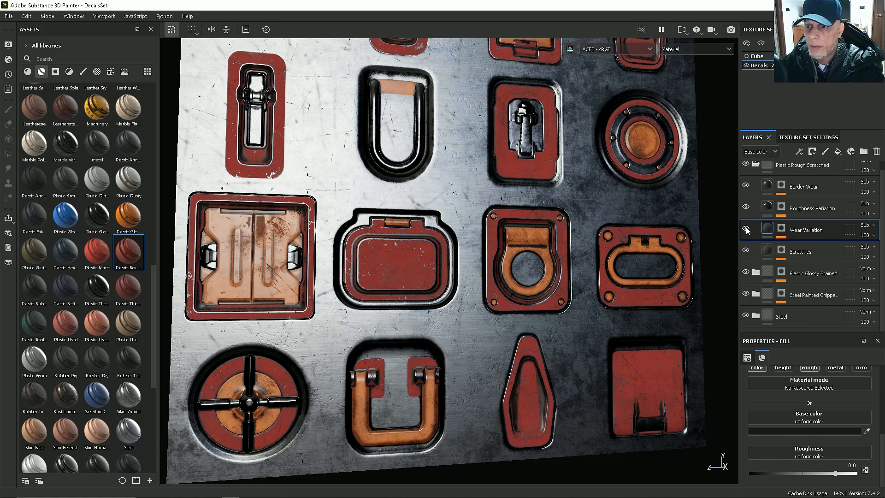
pyautogui.click(877, 152)
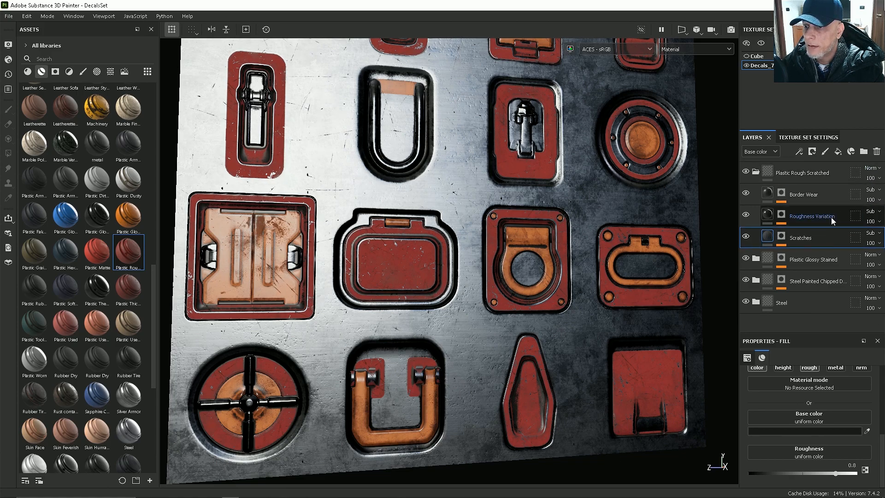
# Examine how the Roughness Variation layer affects the decals by repeatedly hiding and showing it.
pyautogui.click(746, 215)
pyautogui.click(746, 216)
pyautogui.click(746, 215)
pyautogui.click(746, 215)
pyautogui.click(746, 215)
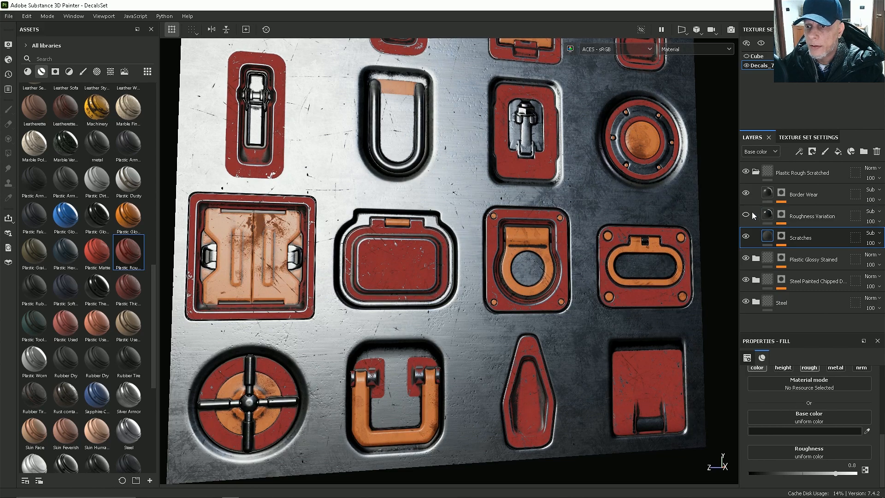
pyautogui.click(746, 215)
pyautogui.click(746, 216)
pyautogui.click(746, 215)
pyautogui.click(746, 215)
pyautogui.click(746, 215)
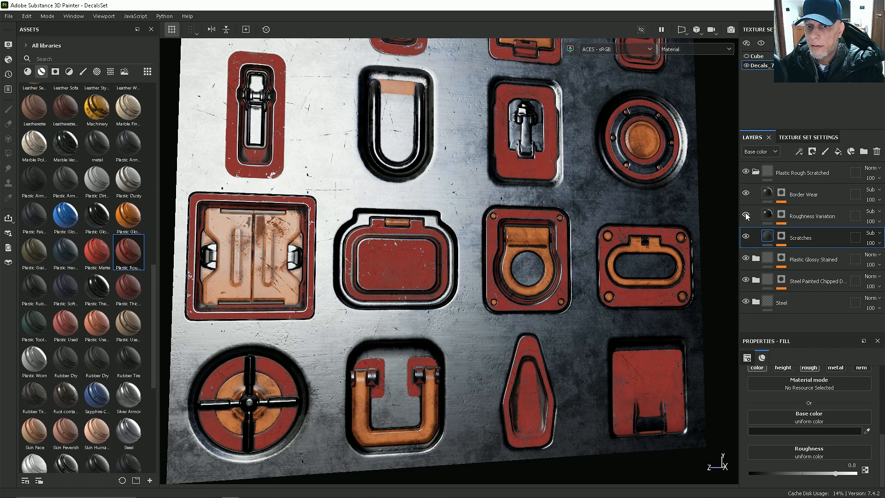
# Set Global Balance to 0.05 in the Mask Editor generator of the Roughness Variation layer.
pyautogui.click(782, 215)
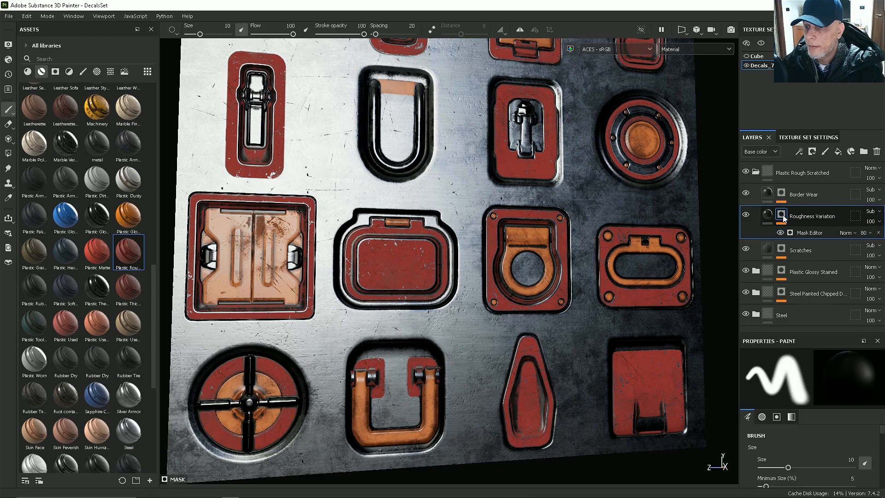
pyautogui.click(806, 231)
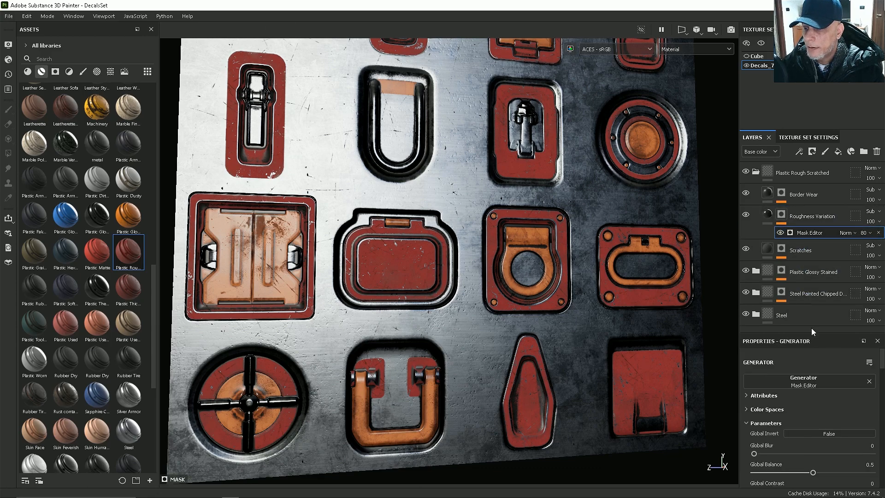
pyautogui.moveTo(812, 475); pyautogui.dragTo(760, 478)
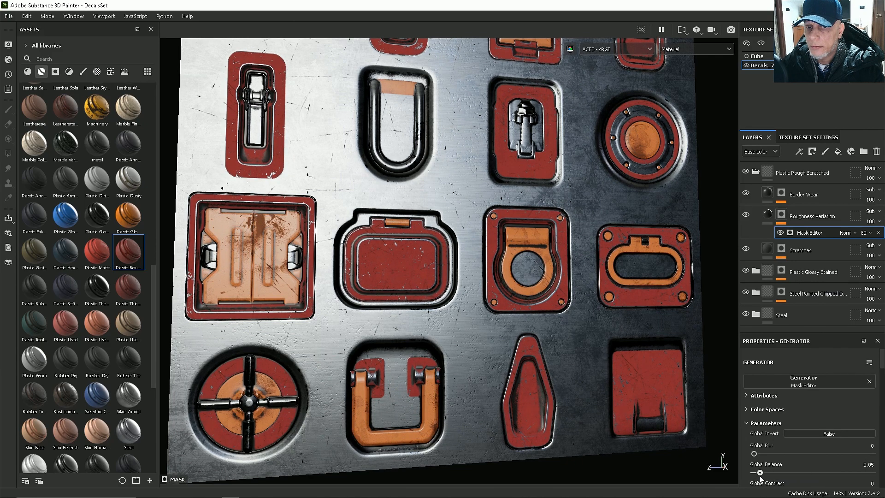
pyautogui.keyDown('alt'); pyautogui.moveTo(536, 246); pyautogui.dragTo(509, 264); pyautogui.keyUp('alt')
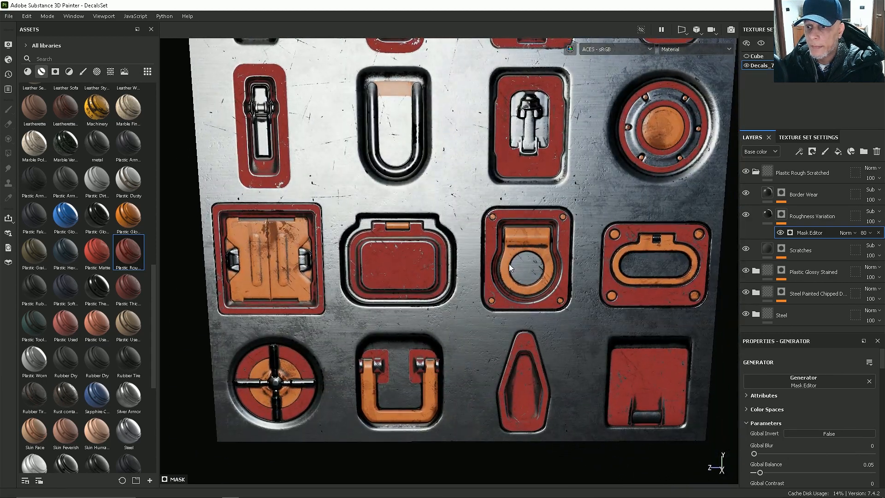
pyautogui.click(767, 216)
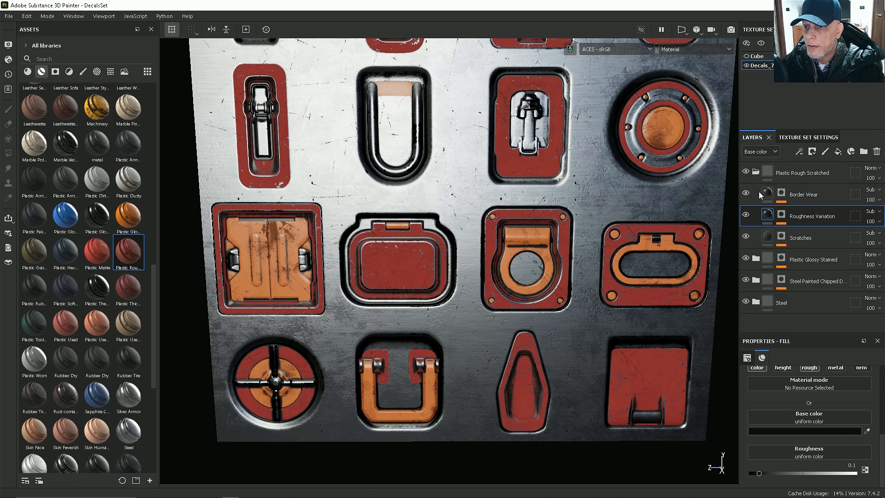
# Check the Border Wear layer's effect and set its Mask Editor generator's Global Balance to 0.43.
pyautogui.click(745, 193)
pyautogui.click(746, 193)
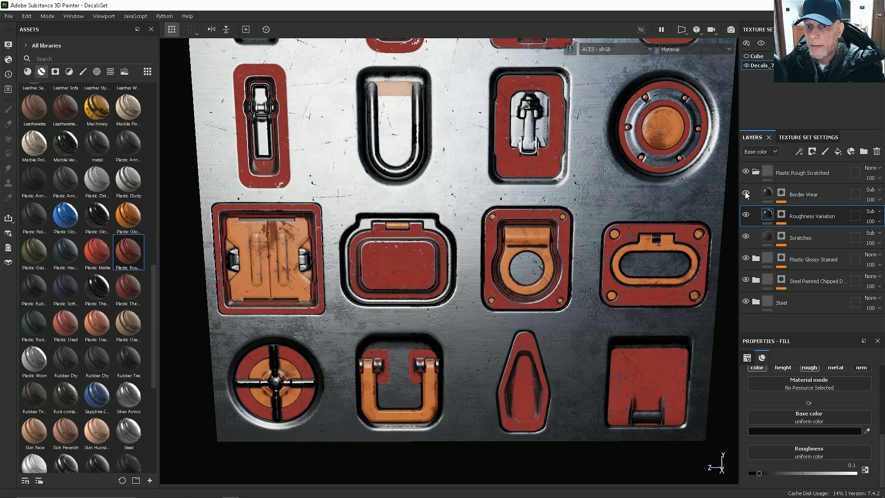
pyautogui.click(781, 194)
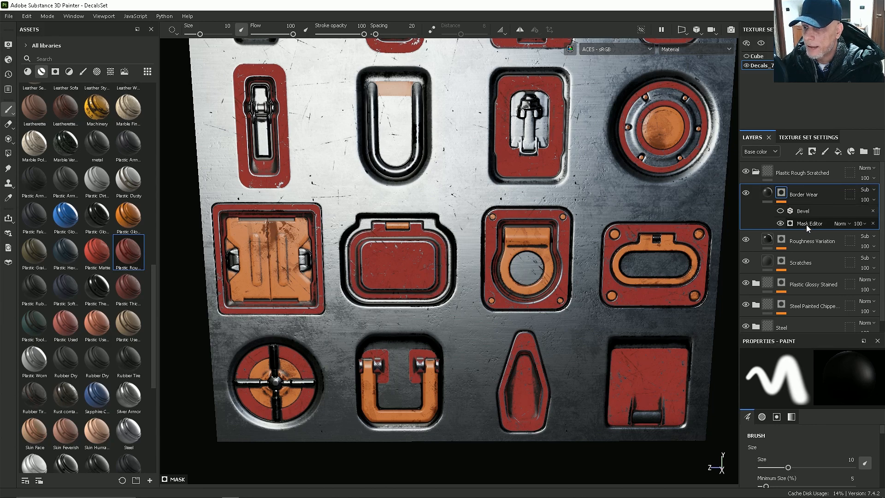
pyautogui.click(806, 224)
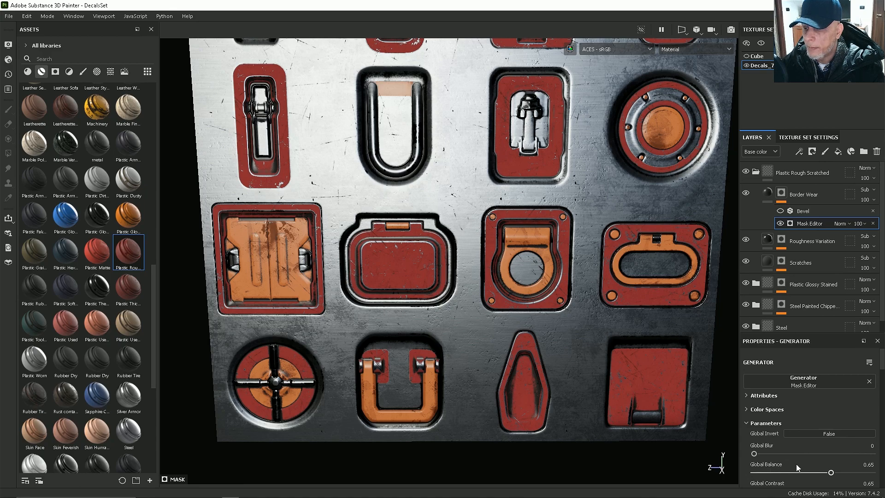
pyautogui.moveTo(831, 472); pyautogui.dragTo(797, 472)
pyautogui.keyDown('alt'); pyautogui.moveTo(508, 278); pyautogui.dragTo(469, 261); pyautogui.keyUp('alt')
pyautogui.scroll(-3, 495, 272)
pyautogui.scroll(2, 495, 272)
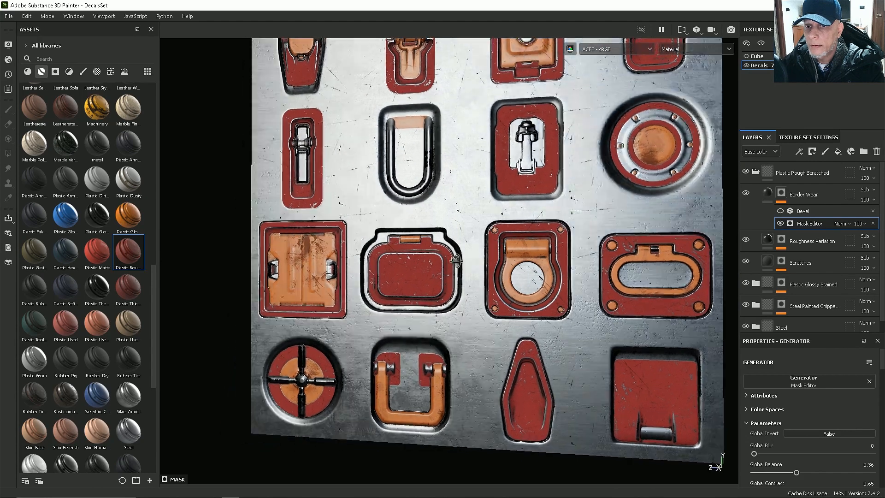
pyautogui.scroll(-3, 492, 284)
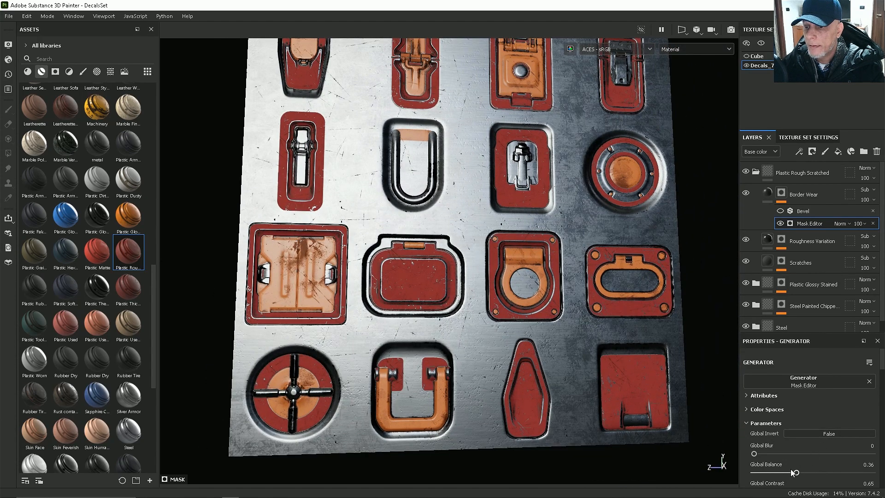
pyautogui.moveTo(797, 474); pyautogui.dragTo(804, 476)
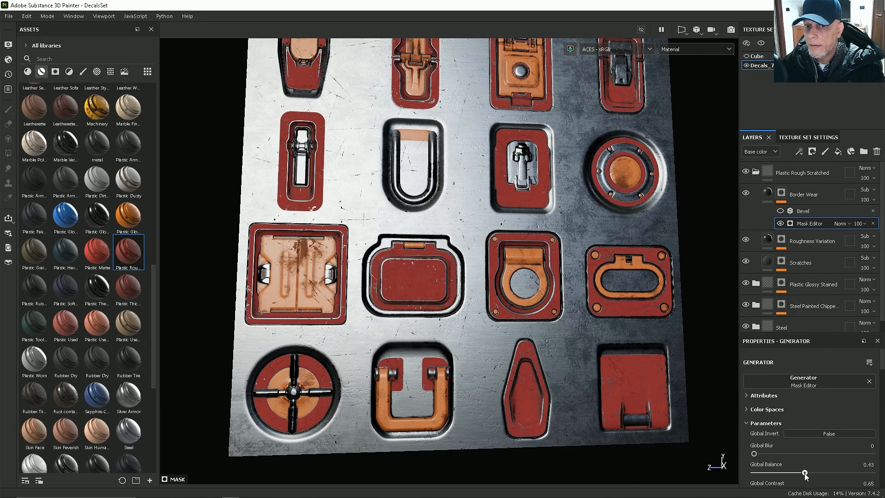
# Collapse the Plastic Rough Scratched group and inspect the whole decal sheet from an angle.
pyautogui.click(761, 175)
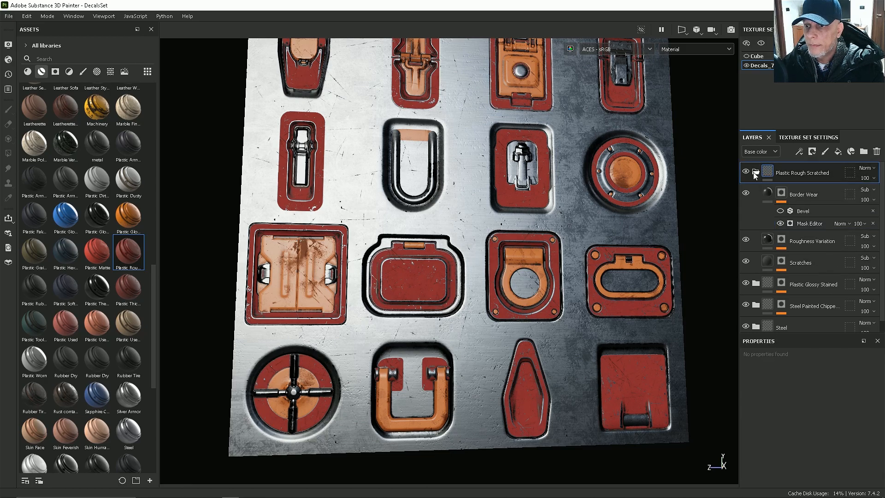
pyautogui.keyDown('alt'); pyautogui.moveTo(723, 214); pyautogui.dragTo(692, 258); pyautogui.keyUp('alt')
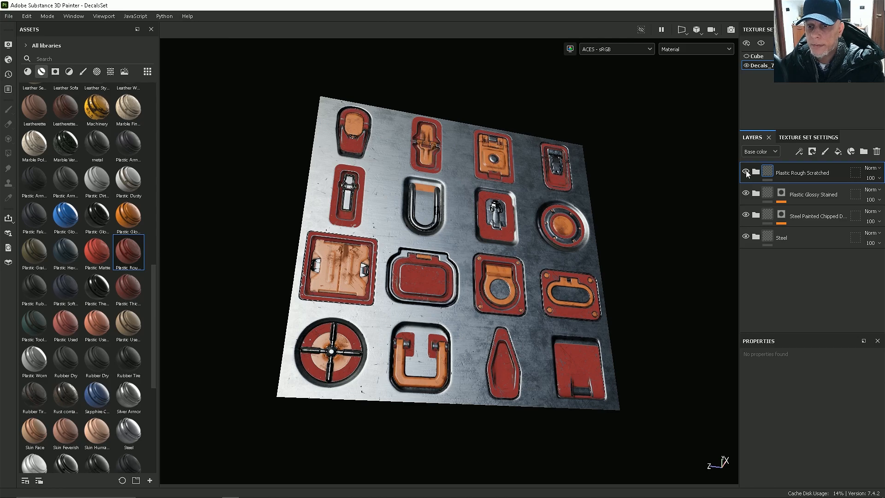
pyautogui.press('alt')
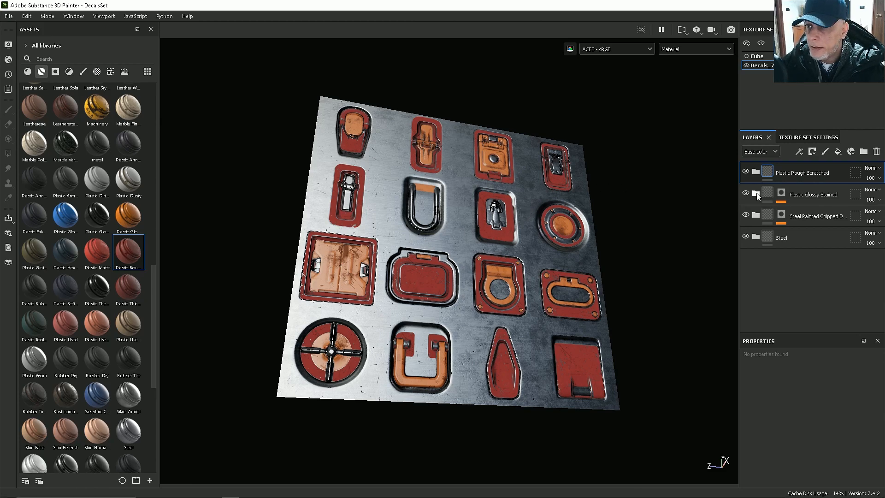
# Create a new folder above all other layers and name it Roughness.
pyautogui.click(864, 152)
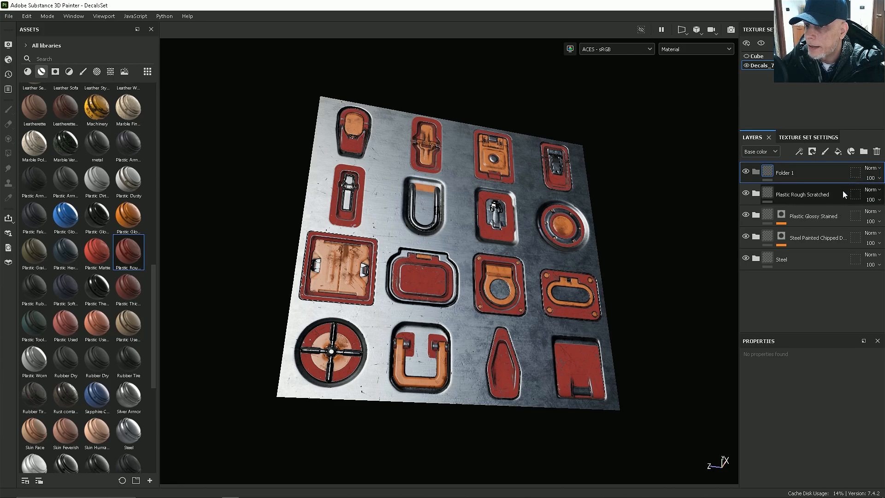
pyautogui.doubleClick(788, 173)
pyautogui.write('Roug')
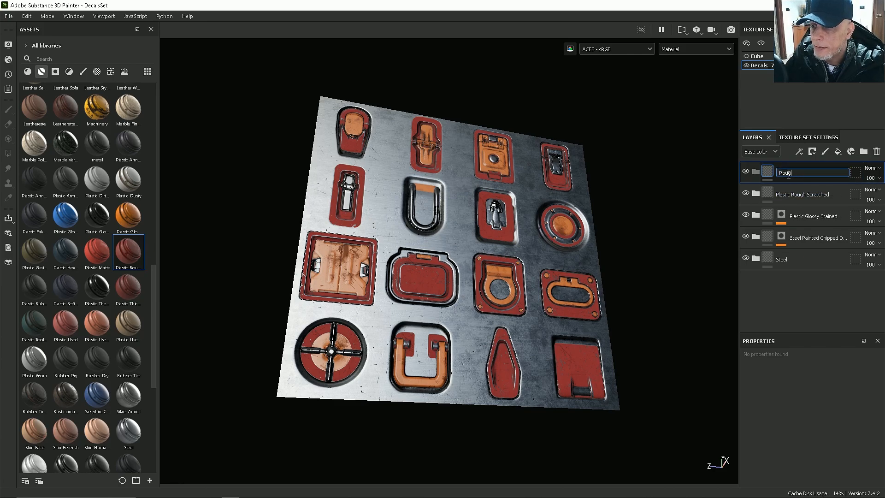
pyautogui.write('hness')
pyautogui.press('Return')
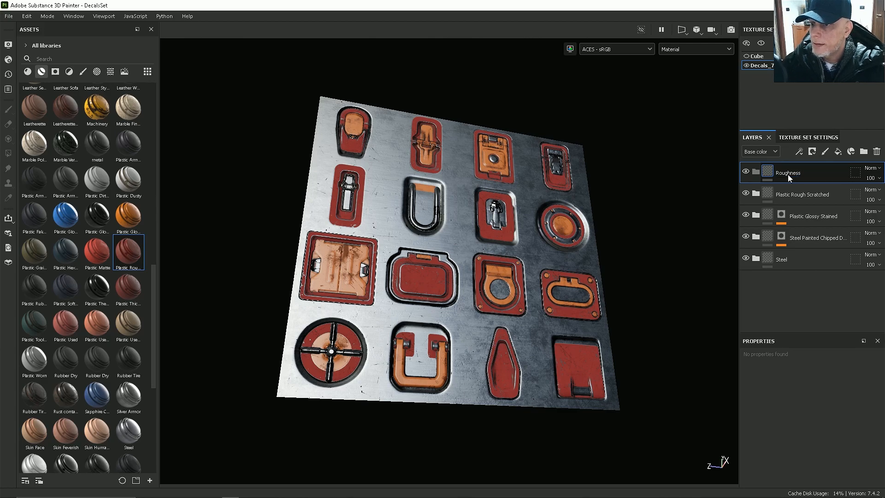
# Add a roughness-only fill layer in the Roughness folder and assign the Grunge Rough Dirty texture to its roughness.
pyautogui.click(838, 153)
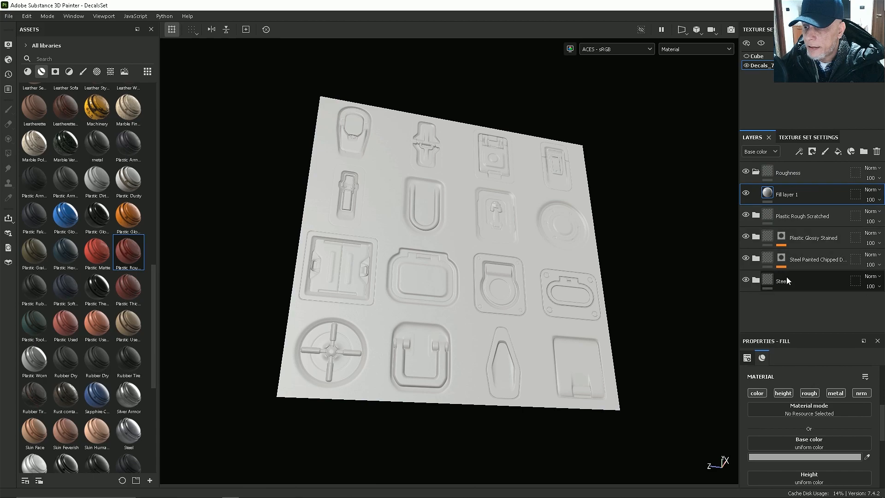
pyautogui.click(812, 394)
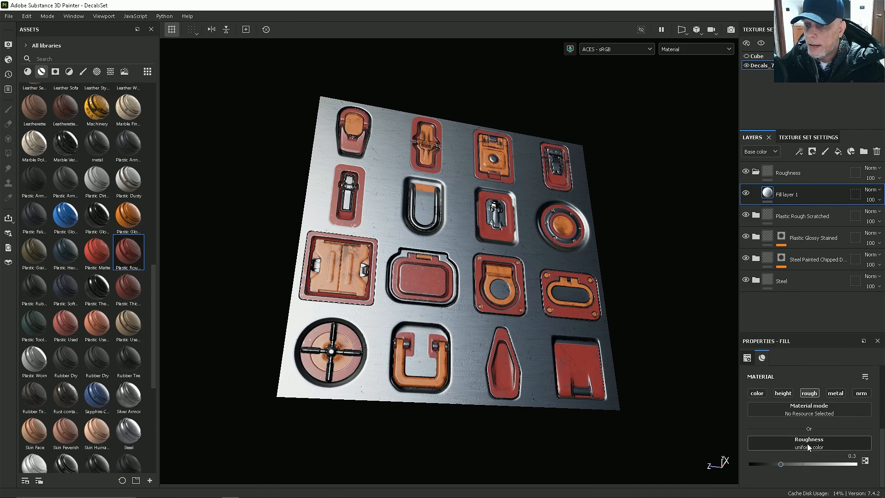
pyautogui.click(808, 445)
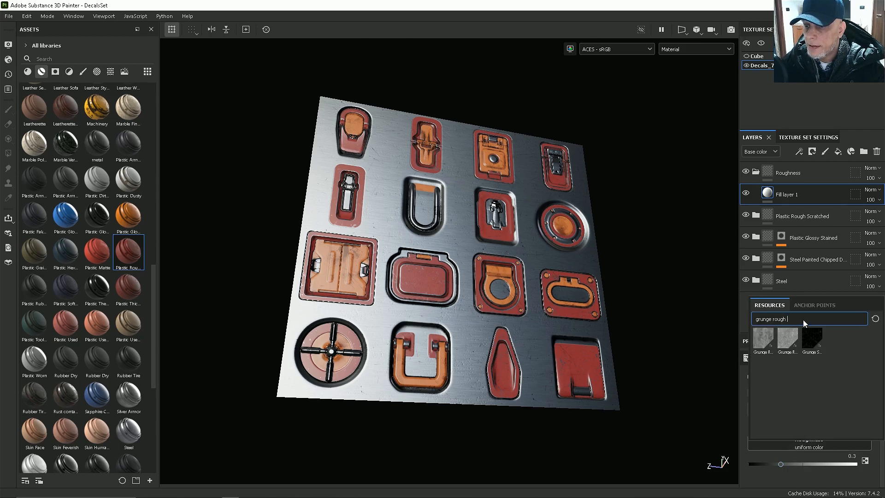
pyautogui.moveTo(795, 317); pyautogui.dragTo(750, 320)
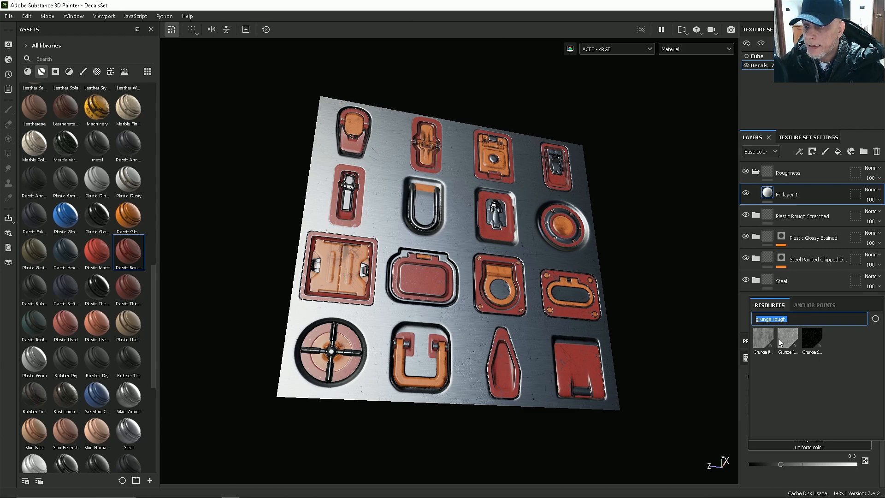
pyautogui.moveTo(813, 341)
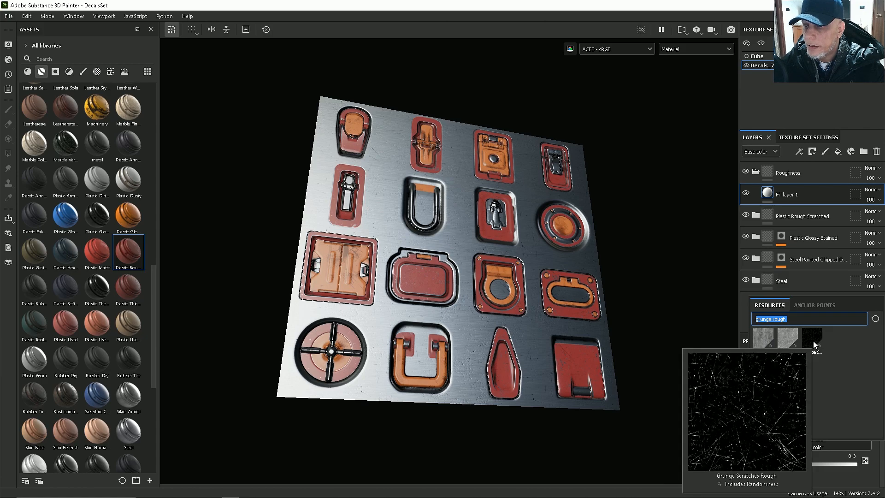
pyautogui.moveTo(768, 340)
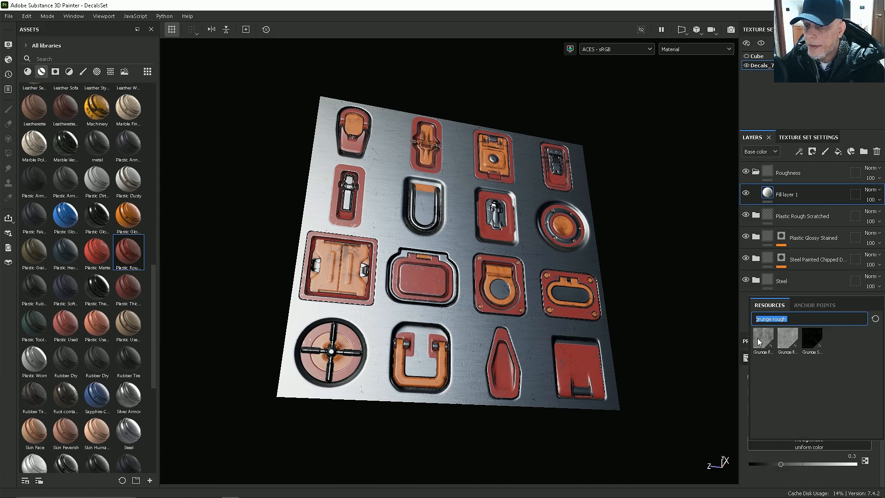
pyautogui.click(761, 341)
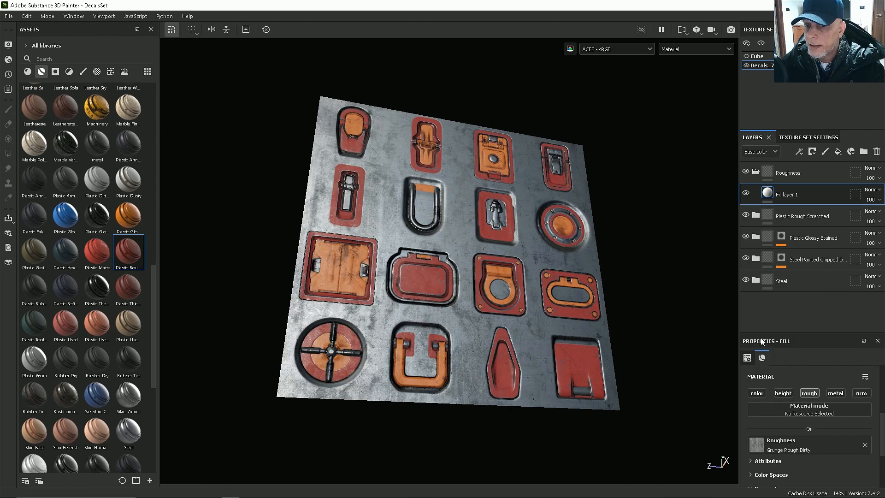
pyautogui.keyDown('alt'); pyautogui.moveTo(564, 296); pyautogui.dragTo(404, 306); pyautogui.keyUp('alt')
pyautogui.scroll(4, 404, 306)
pyautogui.keyDown('alt'); pyautogui.moveTo(517, 304); pyautogui.dragTo(451, 324); pyautogui.keyUp('alt')
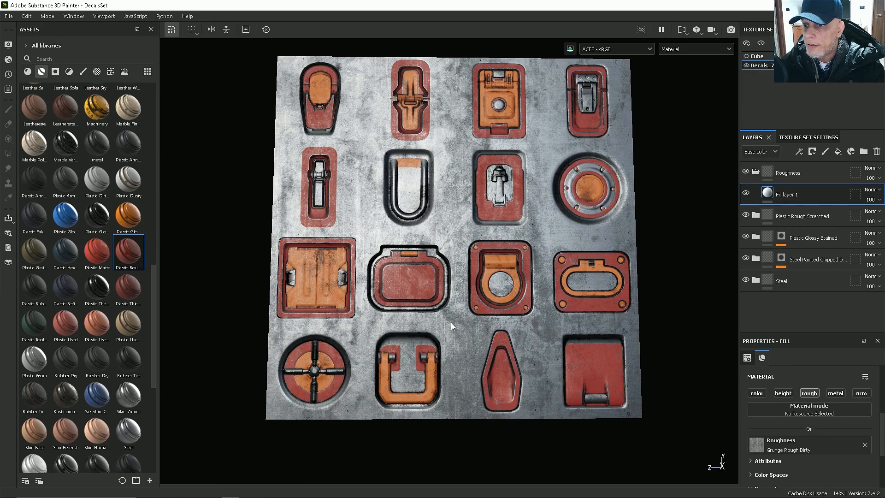
# Add an empty filter to Fill layer 1 and set its grunge texture's Balance to 0.42 and Contrast to 0.14.
pyautogui.rightClick(769, 195)
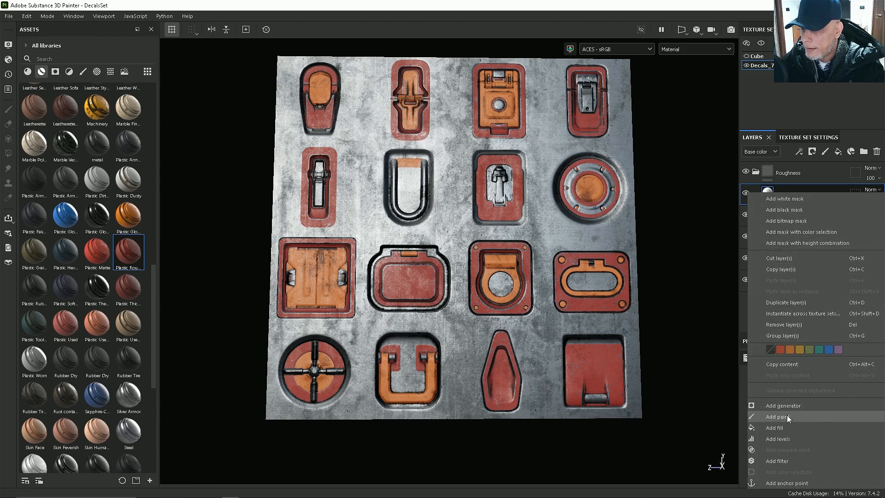
pyautogui.click(785, 461)
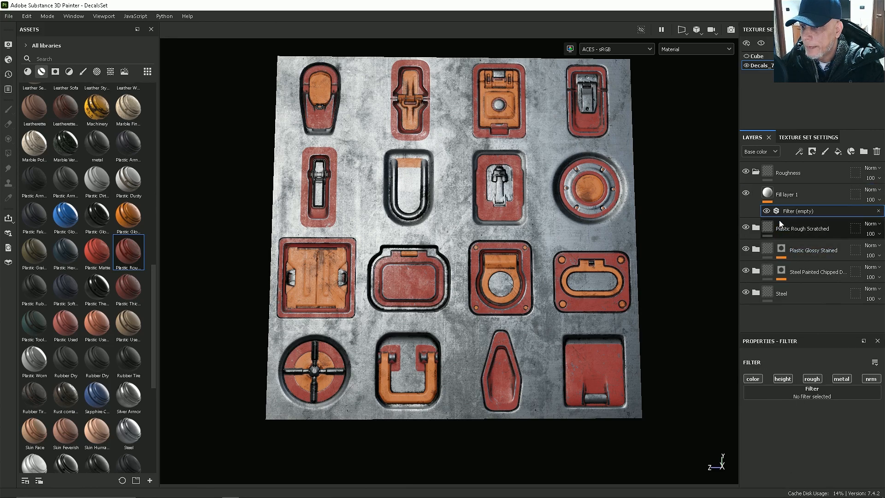
pyautogui.click(767, 194)
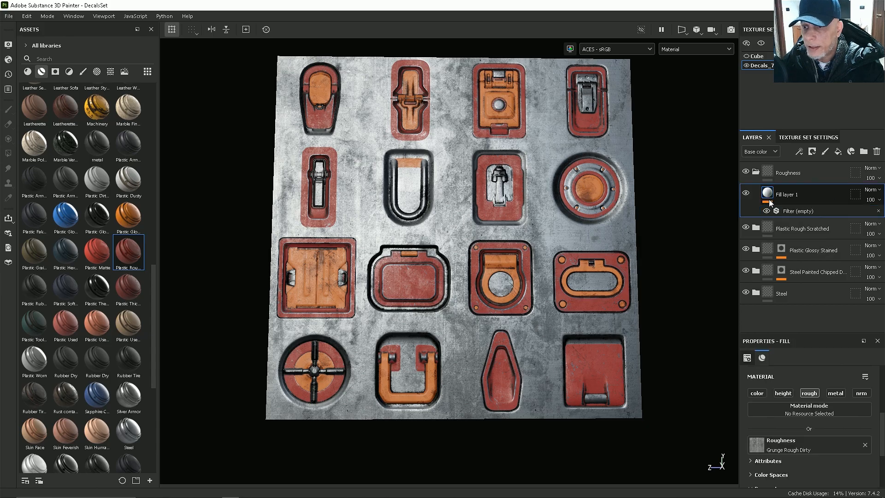
pyautogui.scroll(-3, 817, 440)
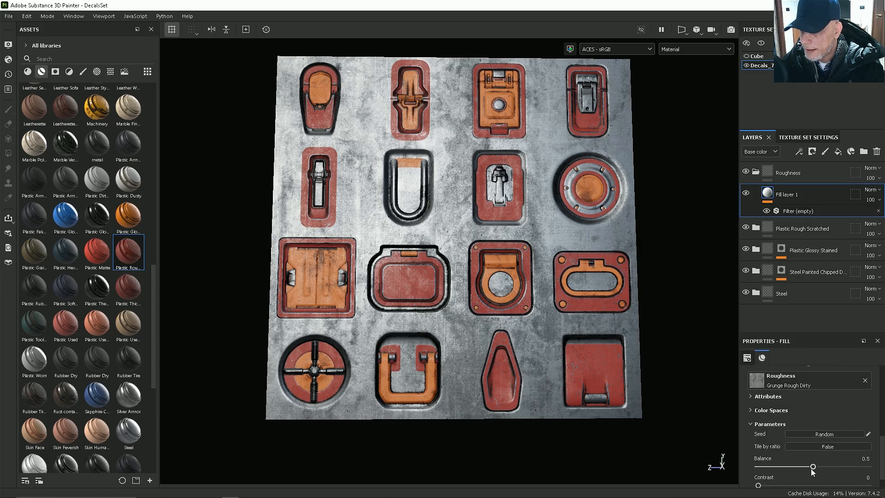
pyautogui.moveTo(805, 465); pyautogui.dragTo(804, 467)
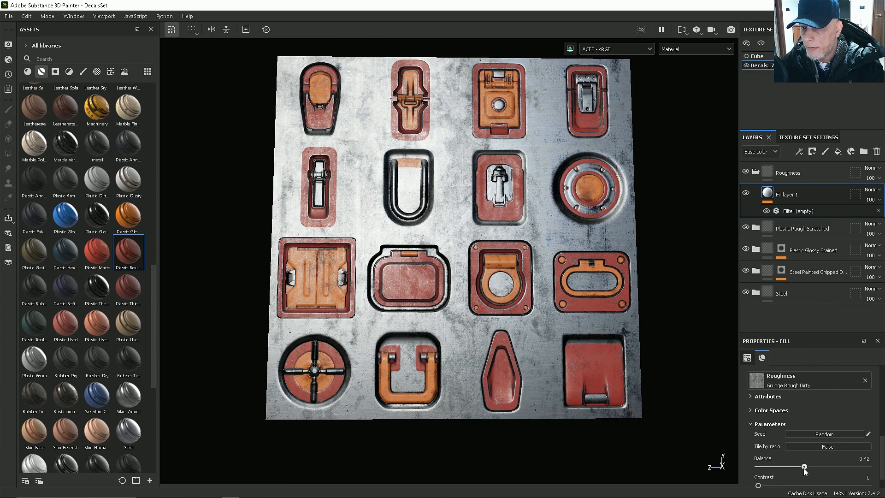
pyautogui.scroll(-1, 782, 474)
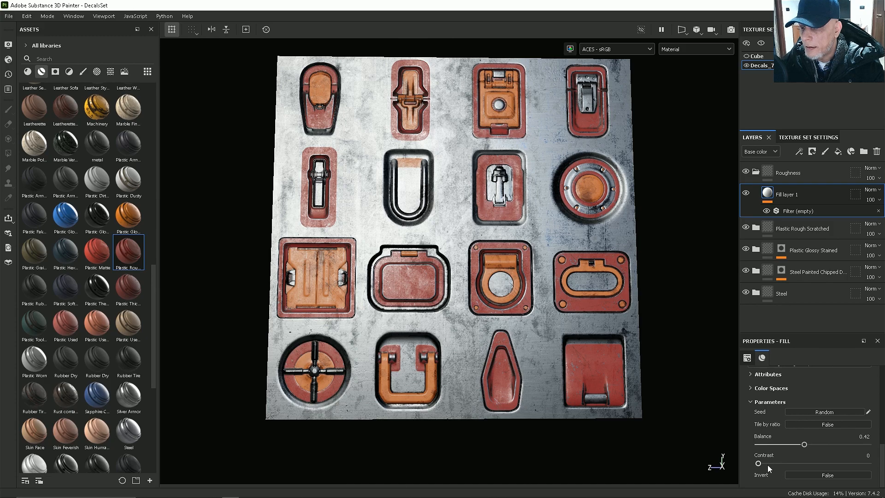
pyautogui.moveTo(758, 463)
pyautogui.mouseDown()
pyautogui.moveTo(782, 463)
pyautogui.moveTo(774, 463)
pyautogui.mouseUp()
pyautogui.keyDown('alt'); pyautogui.moveTo(444, 233); pyautogui.dragTo(454, 255); pyautogui.keyUp('alt')
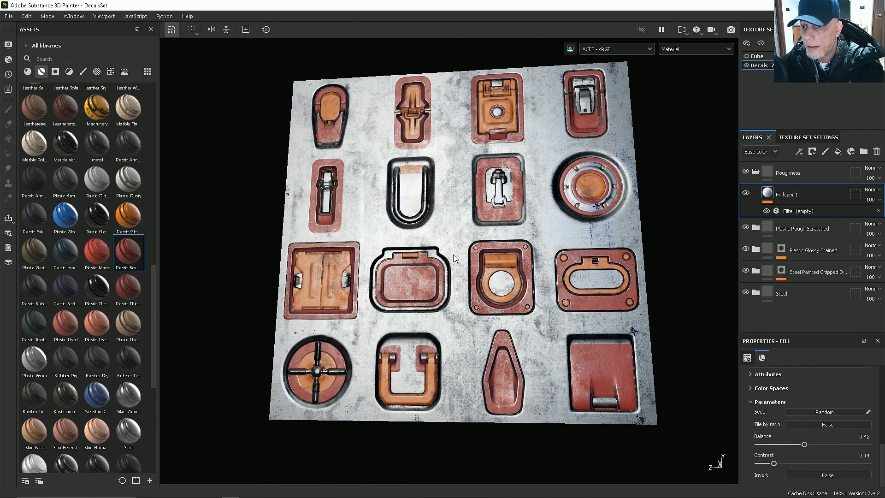
# Assign the MatFinish Galvanized filter to the empty filter slot on Fill layer 1.
pyautogui.click(798, 212)
pyautogui.click(808, 396)
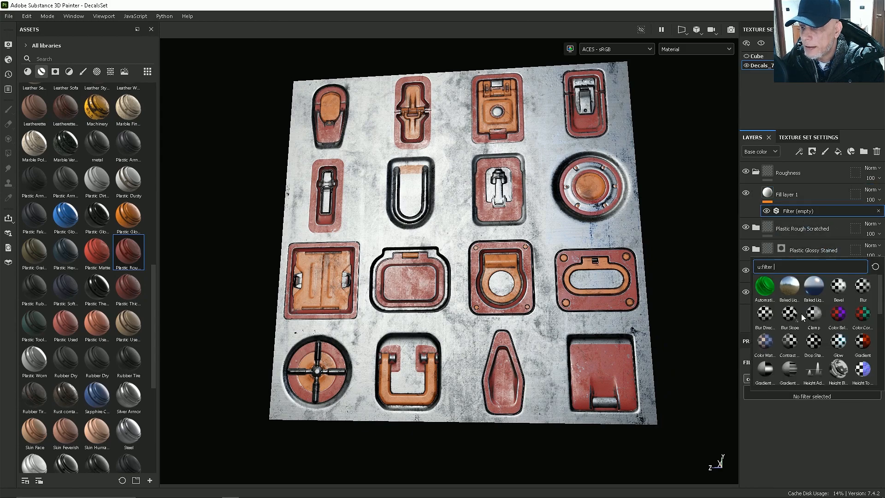
pyautogui.scroll(-5, 802, 317)
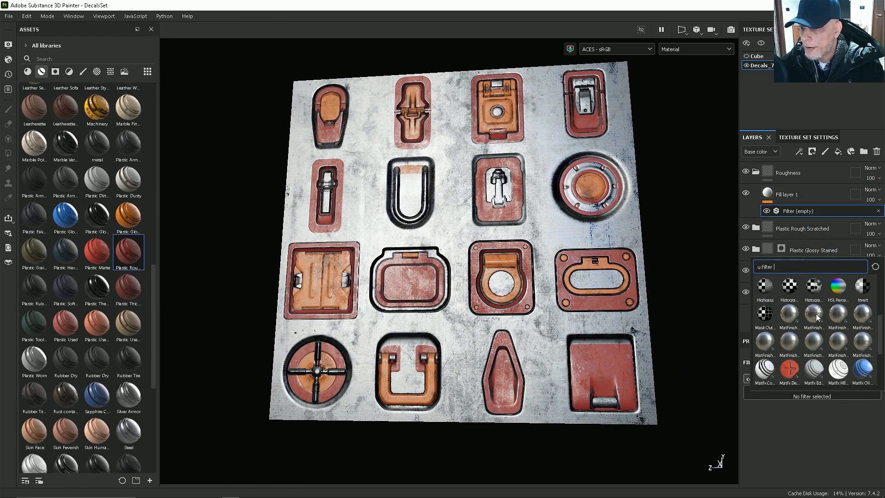
pyautogui.moveTo(816, 315)
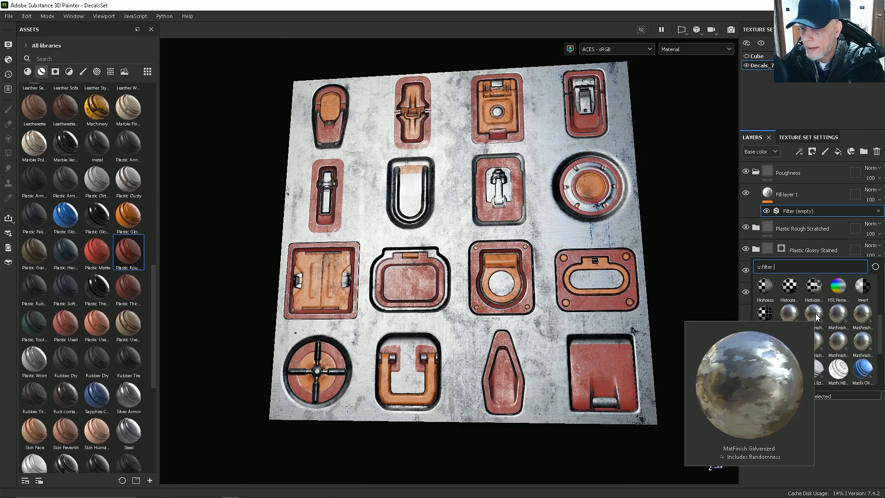
pyautogui.click(815, 317)
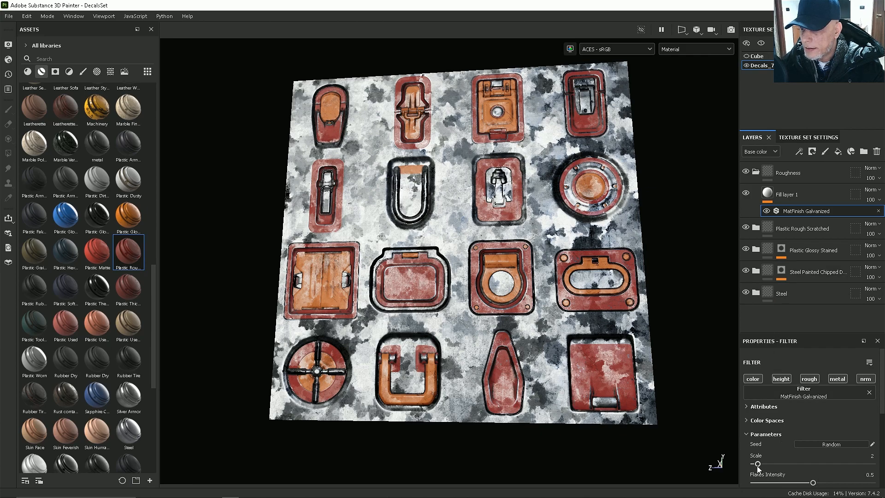
# Set the MatFinish Galvanized filter's Scale to 7 and Flakes Intensity to 0.1, checking the effect on the decal sheet.
pyautogui.moveTo(760, 463); pyautogui.dragTo(777, 464)
pyautogui.scroll(-3, 784, 443)
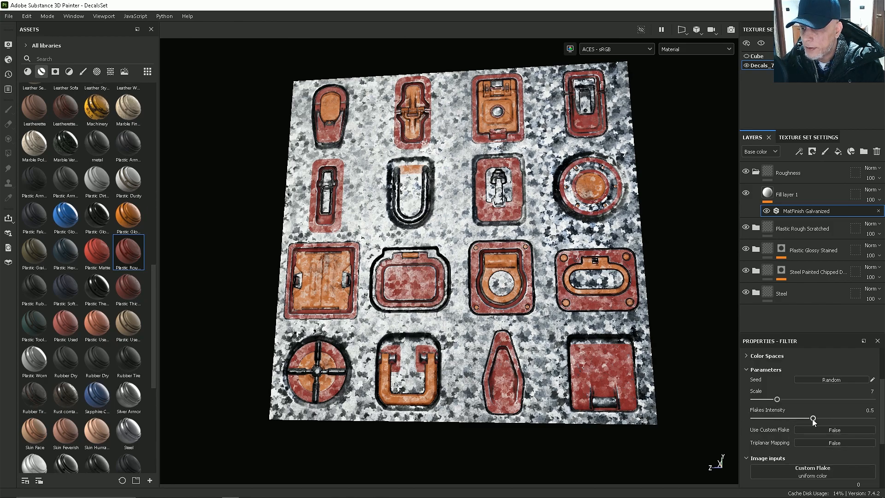
pyautogui.moveTo(813, 418); pyautogui.dragTo(754, 419)
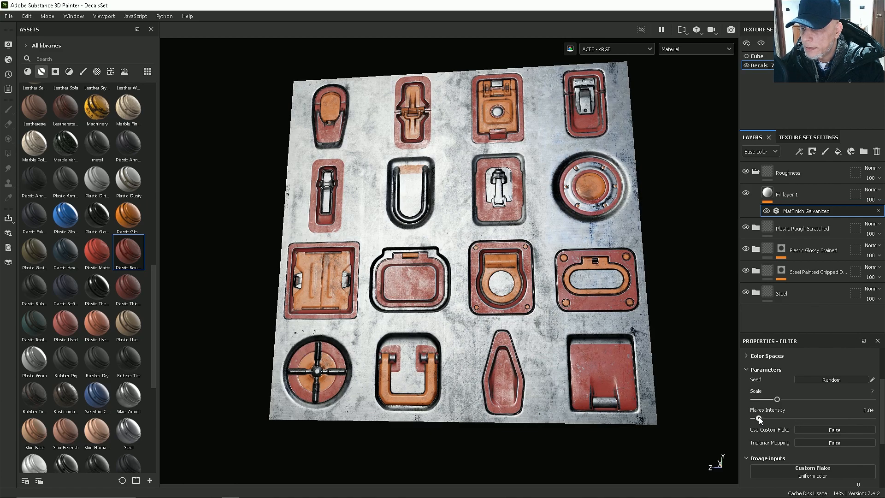
pyautogui.moveTo(762, 418); pyautogui.dragTo(766, 418)
pyautogui.moveTo(510, 295)
pyautogui.keyDown('alt'); pyautogui.mouseDown()
pyautogui.moveTo(496, 278)
pyautogui.moveTo(493, 295)
pyautogui.moveTo(522, 304)
pyautogui.mouseUp(); pyautogui.keyUp('alt')
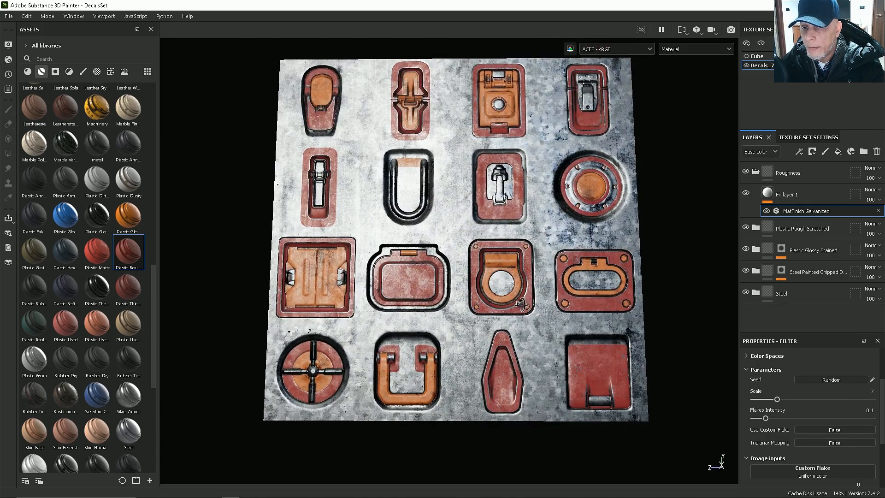
pyautogui.keyDown('alt'); pyautogui.moveTo(445, 316); pyautogui.dragTo(475, 277); pyautogui.keyUp('alt')
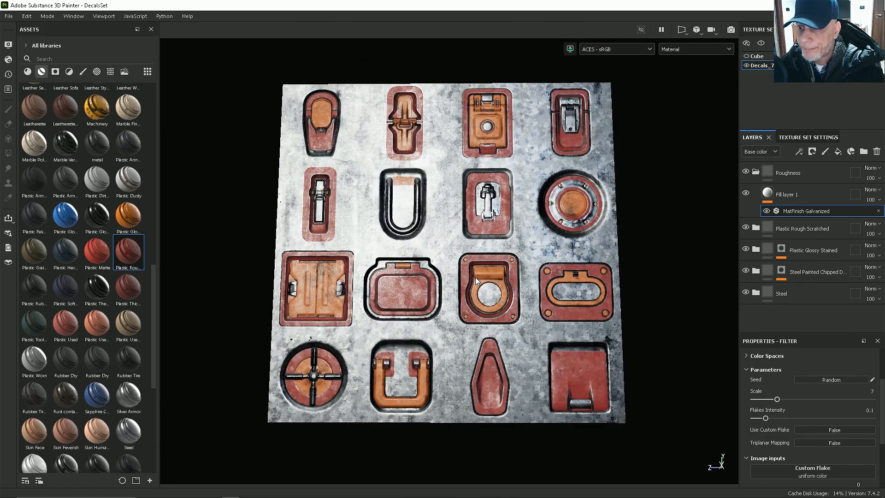
# Add a color selection mask to Fill layer 1 and pick the red and the lower-right decal's green ID colors.
pyautogui.rightClick(767, 196)
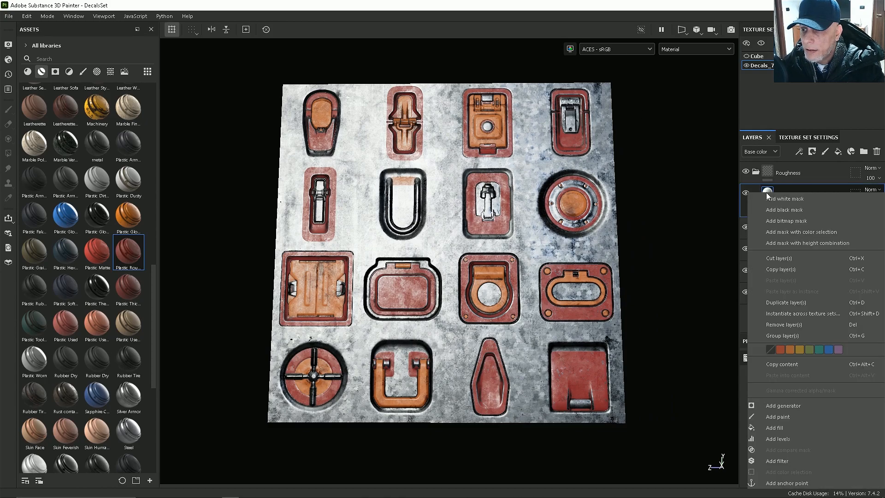
pyautogui.click(802, 232)
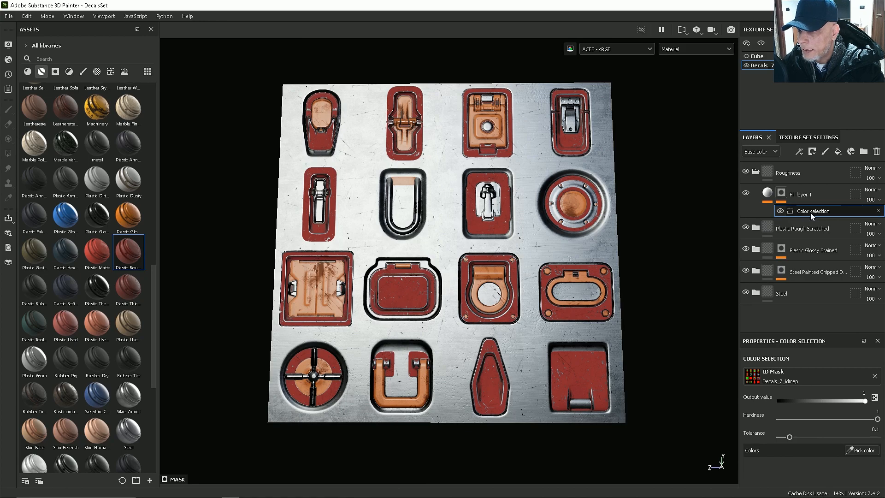
pyautogui.click(861, 450)
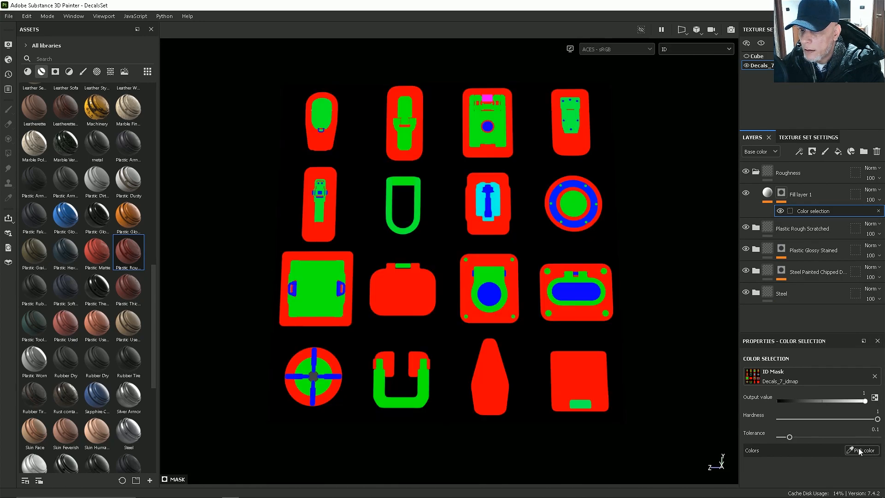
pyautogui.click(578, 364)
pyautogui.click(862, 451)
pyautogui.click(586, 408)
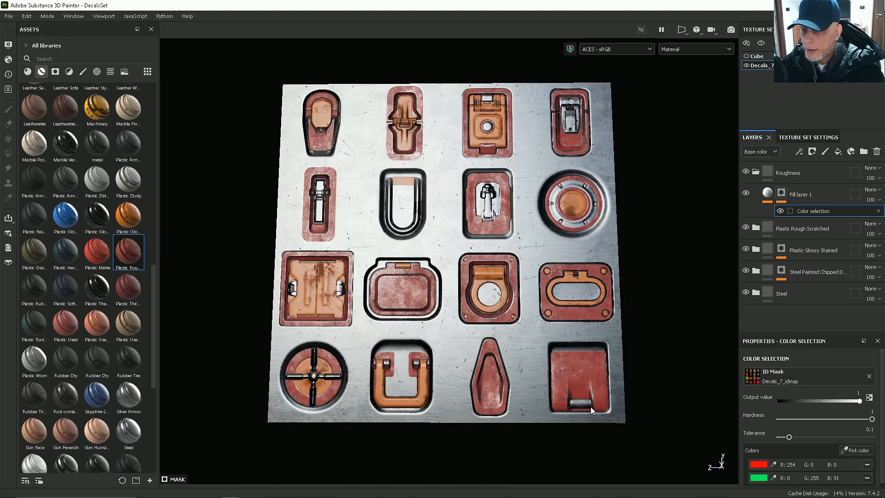
# Add the blue, cyan and magenta ID colors to Fill layer 1's color selection mask.
pyautogui.click(857, 450)
pyautogui.click(497, 291)
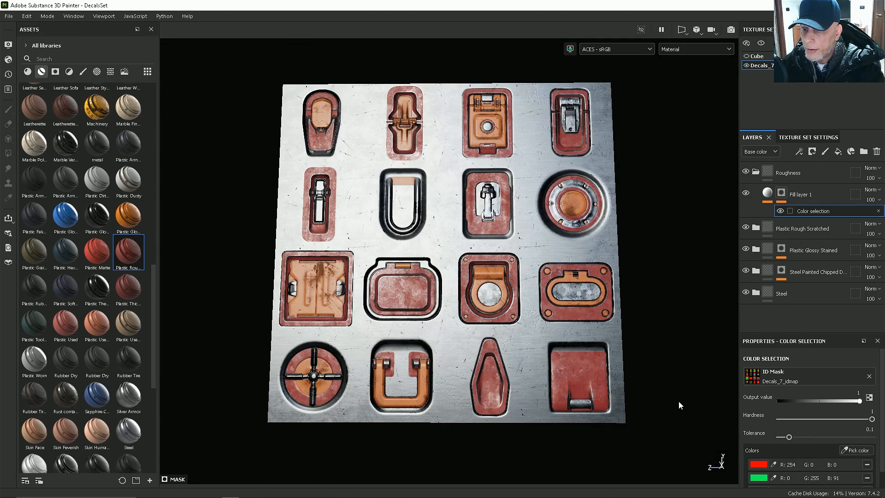
pyautogui.click(856, 450)
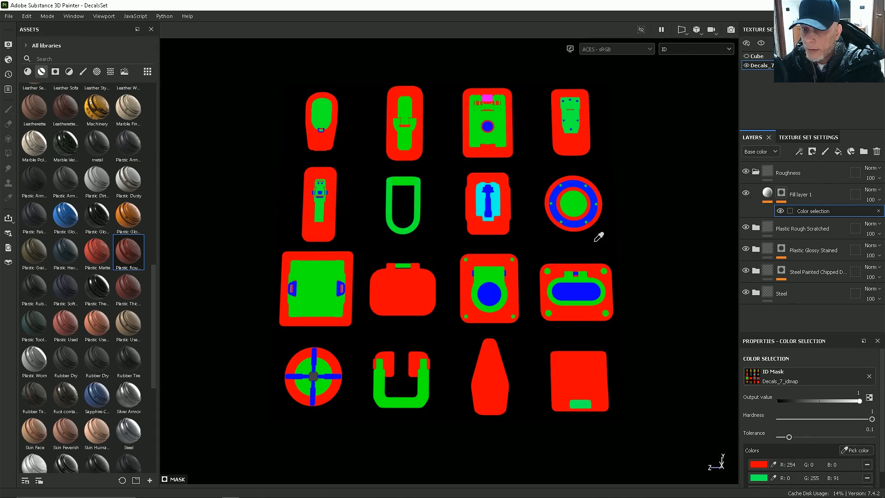
pyautogui.click(498, 193)
pyautogui.click(856, 450)
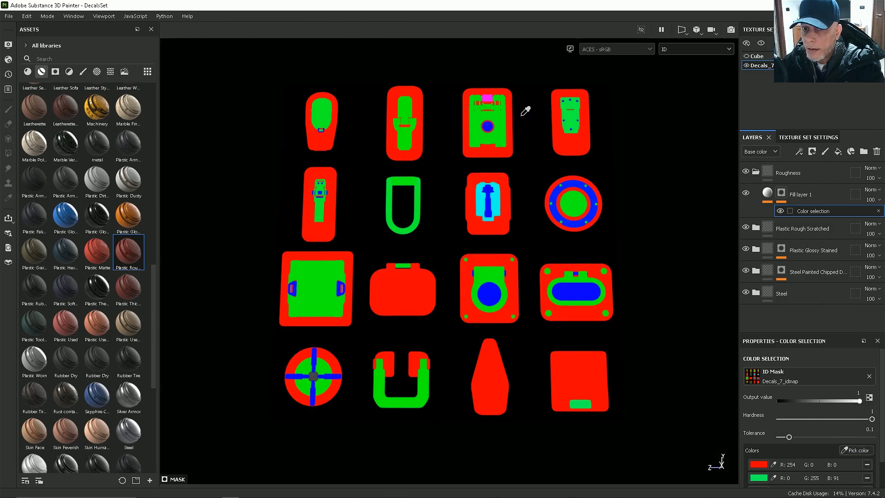
pyautogui.click(489, 97)
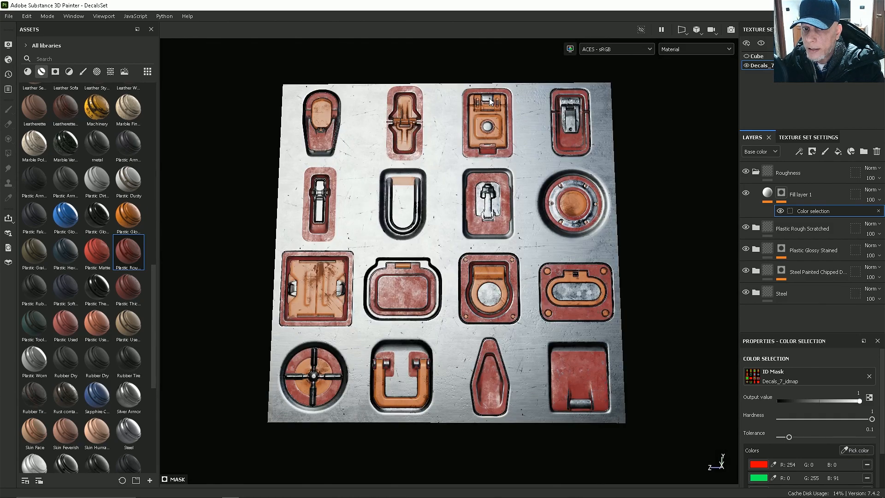
# Preview the decal sheet in an Iray render, return to the painting view and inspect it from different angles.
pyautogui.scroll(-1, 457, 234)
pyautogui.keyDown('alt'); pyautogui.moveTo(455, 251); pyautogui.dragTo(524, 250); pyautogui.keyUp('alt')
pyautogui.click(730, 30)
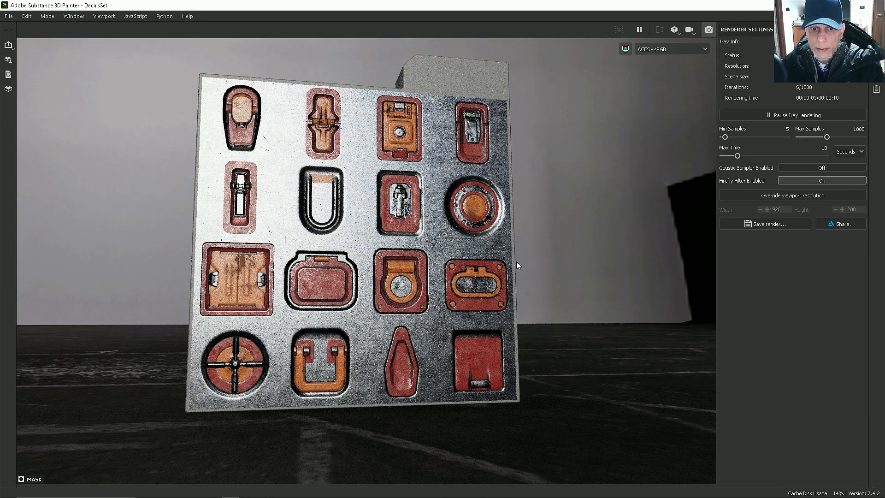
pyautogui.keyDown('alt'); pyautogui.moveTo(517, 263); pyautogui.dragTo(403, 290); pyautogui.keyUp('alt')
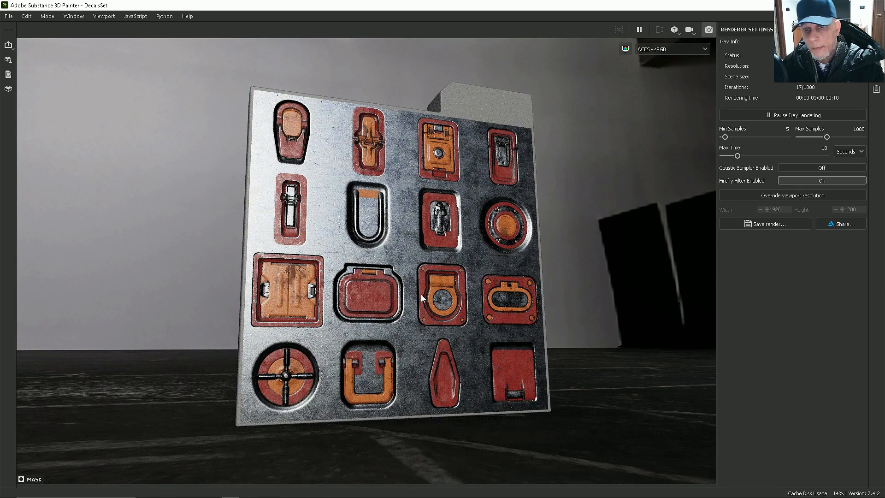
pyautogui.click(709, 30)
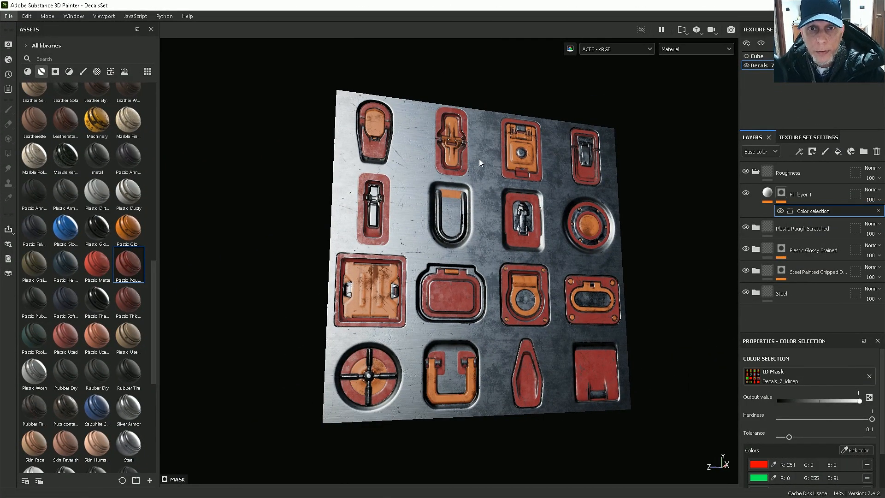
pyautogui.moveTo(468, 264)
pyautogui.keyDown('alt'); pyautogui.mouseDown()
pyautogui.moveTo(415, 260)
pyautogui.moveTo(465, 261)
pyautogui.mouseUp(); pyautogui.keyUp('alt')
pyautogui.keyDown('alt'); pyautogui.moveTo(482, 241); pyautogui.dragTo(460, 230, button='middle'); pyautogui.keyUp('alt')
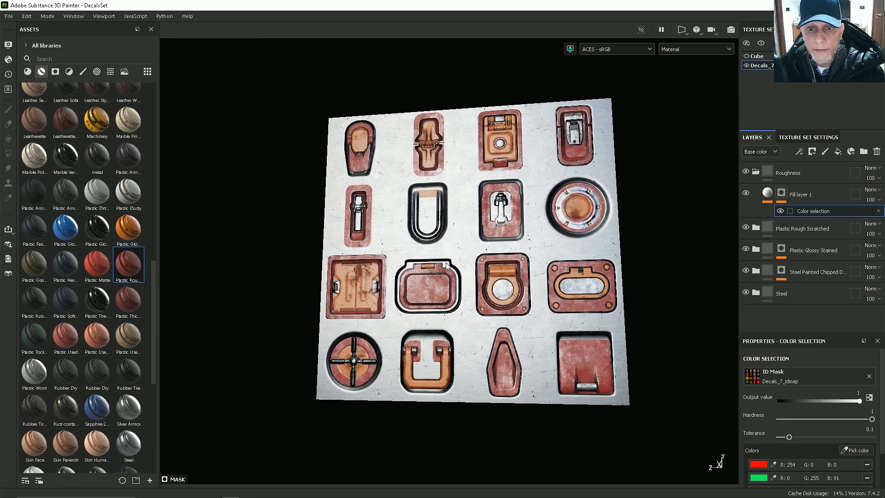
# Set the main shader's Quality to High (64 spp) after trying Very high (128 spp), checking the decal sheet from several angles.
pyautogui.click(8, 60)
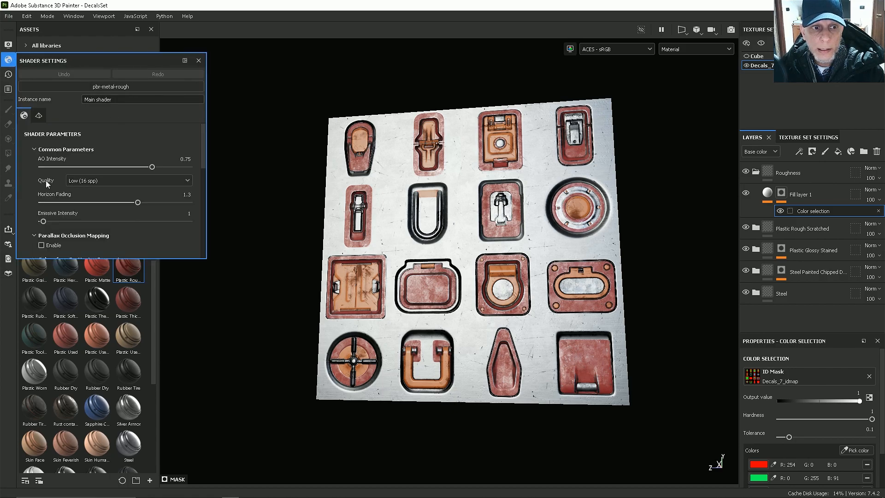
pyautogui.keyDown('alt'); pyautogui.moveTo(484, 223); pyautogui.dragTo(442, 260); pyautogui.keyUp('alt')
pyautogui.keyDown('shift'); pyautogui.moveTo(442, 259); pyautogui.dragTo(447, 260, button='right'); pyautogui.keyUp('shift')
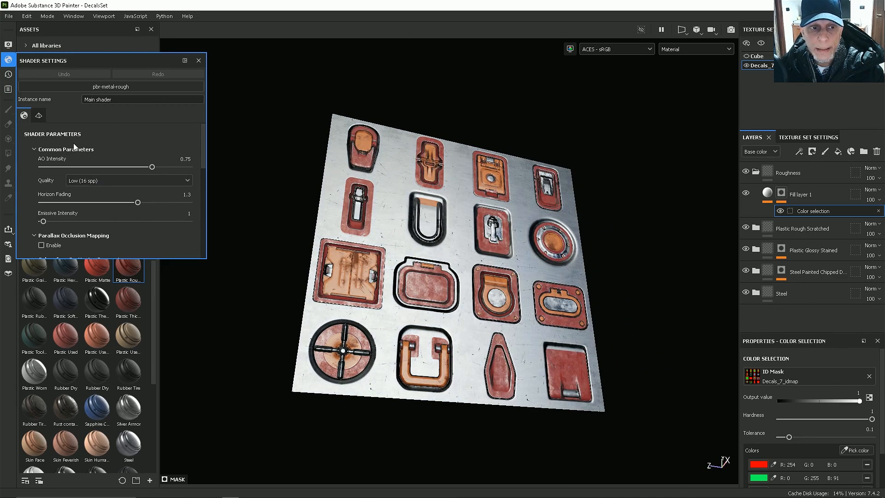
pyautogui.click(88, 182)
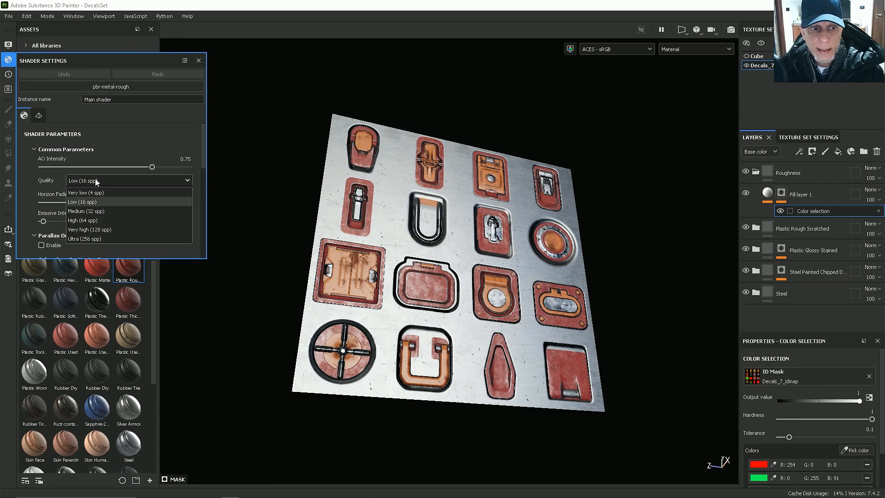
pyautogui.click(95, 229)
pyautogui.keyDown('alt'); pyautogui.moveTo(369, 239); pyautogui.dragTo(463, 272); pyautogui.keyUp('alt')
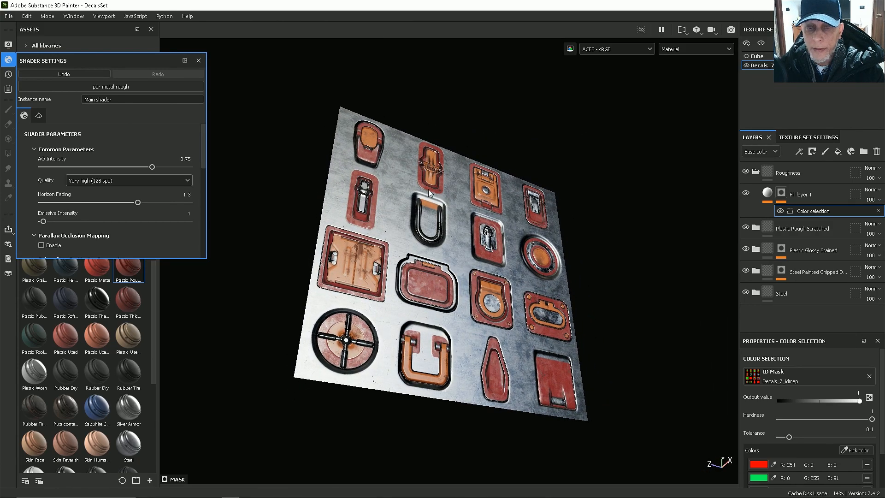
pyautogui.keyDown('alt'); pyautogui.moveTo(445, 257); pyautogui.dragTo(457, 332, button='right'); pyautogui.keyUp('alt')
pyautogui.keyDown('alt'); pyautogui.moveTo(457, 333); pyautogui.dragTo(353, 263); pyautogui.keyUp('alt')
pyautogui.keyDown('alt'); pyautogui.moveTo(443, 268); pyautogui.dragTo(421, 253, button='middle'); pyautogui.keyUp('alt')
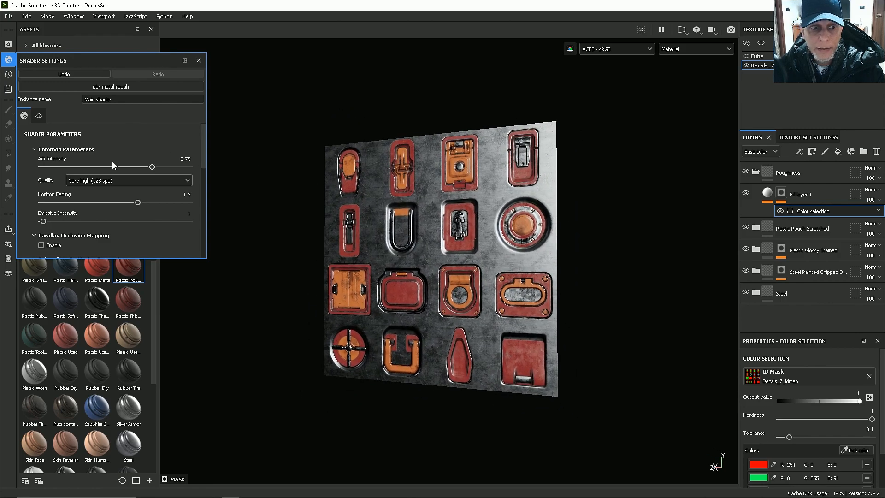
pyautogui.click(97, 181)
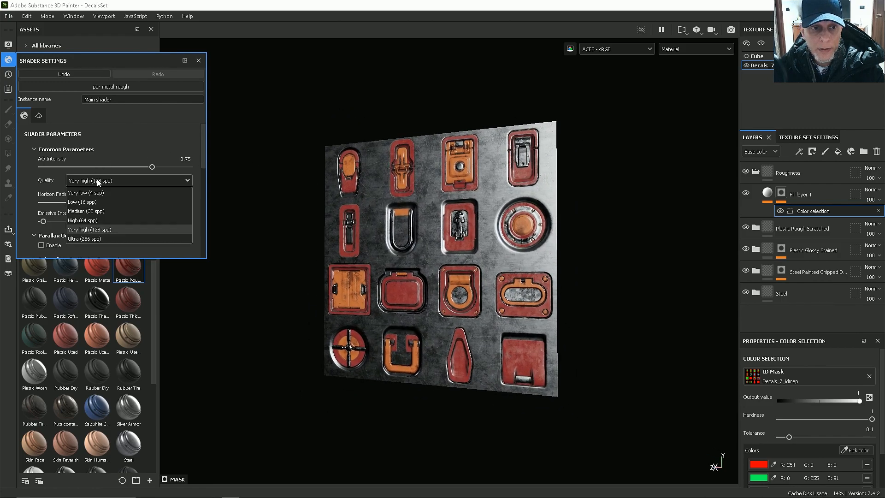
pyautogui.click(81, 220)
pyautogui.keyDown('alt'); pyautogui.moveTo(453, 286); pyautogui.dragTo(664, 180); pyautogui.keyUp('alt')
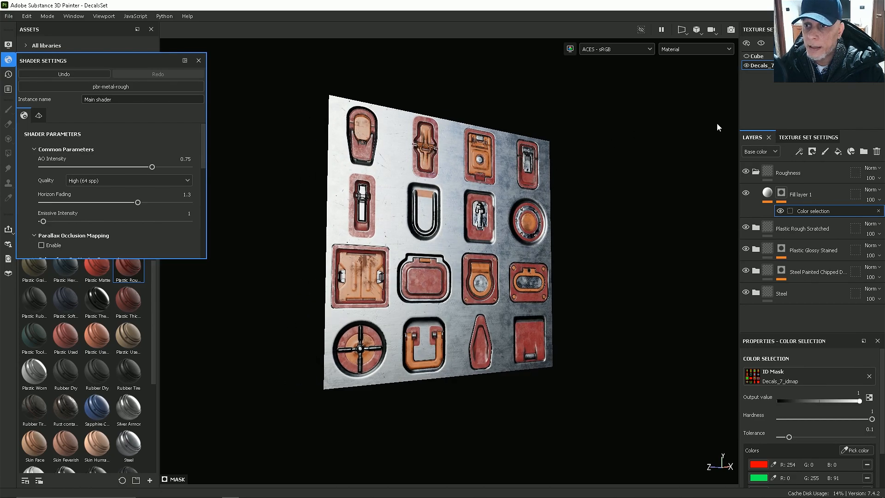
# Preview the decal sheet in an Iray render from another angle and return to the painting view.
pyautogui.click(731, 30)
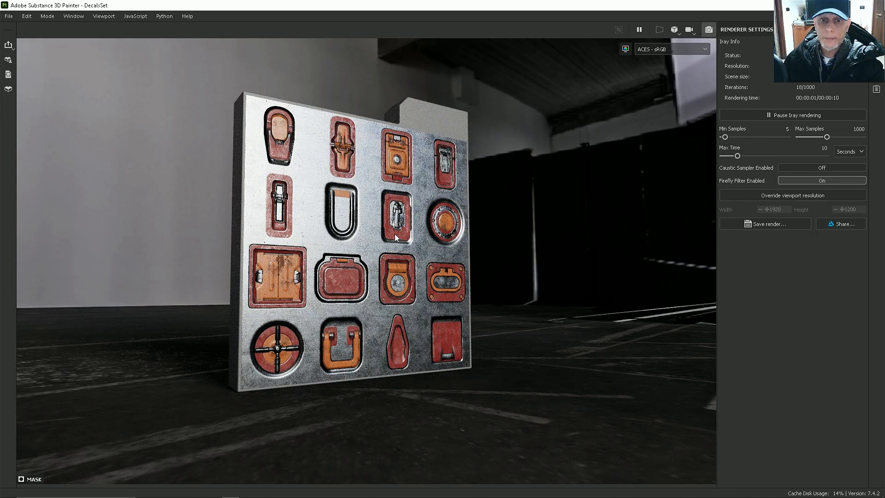
pyautogui.keyDown('alt'); pyautogui.moveTo(434, 266); pyautogui.dragTo(452, 208); pyautogui.keyUp('alt')
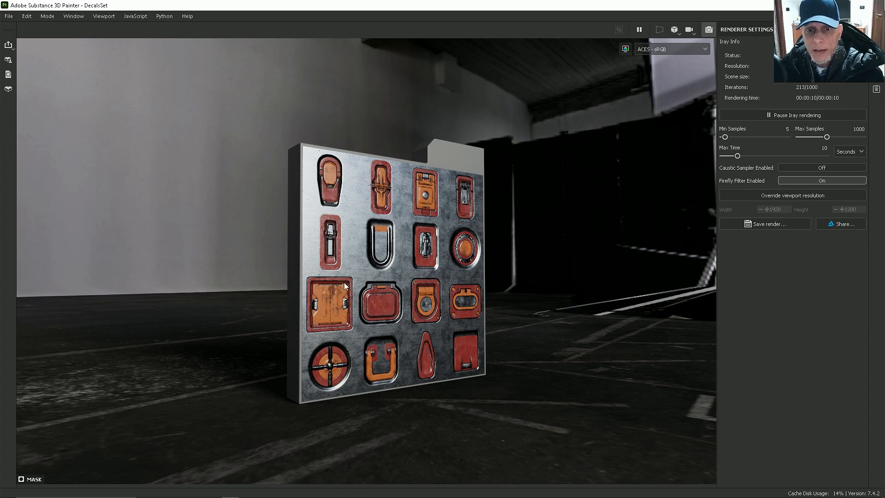
pyautogui.click(709, 30)
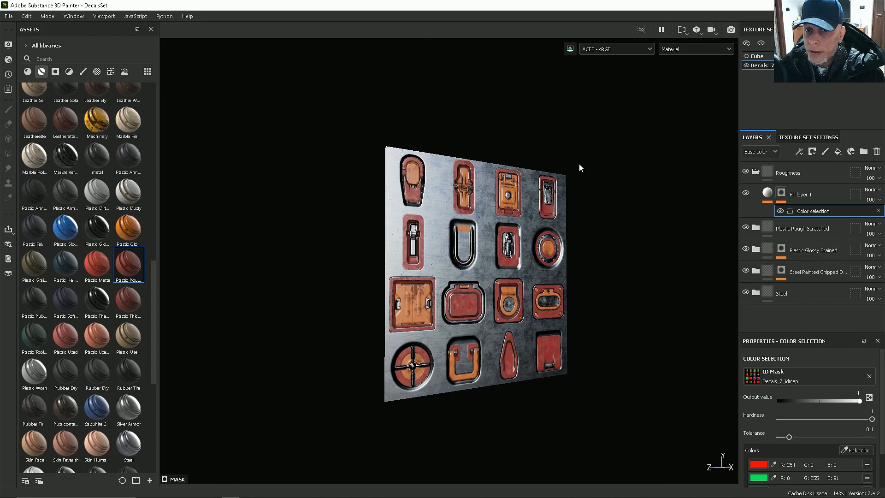
pyautogui.moveTo(569, 247)
pyautogui.keyDown('alt'); pyautogui.mouseDown()
pyautogui.moveTo(440, 235)
pyautogui.moveTo(479, 245)
pyautogui.mouseUp(); pyautogui.keyUp('alt')
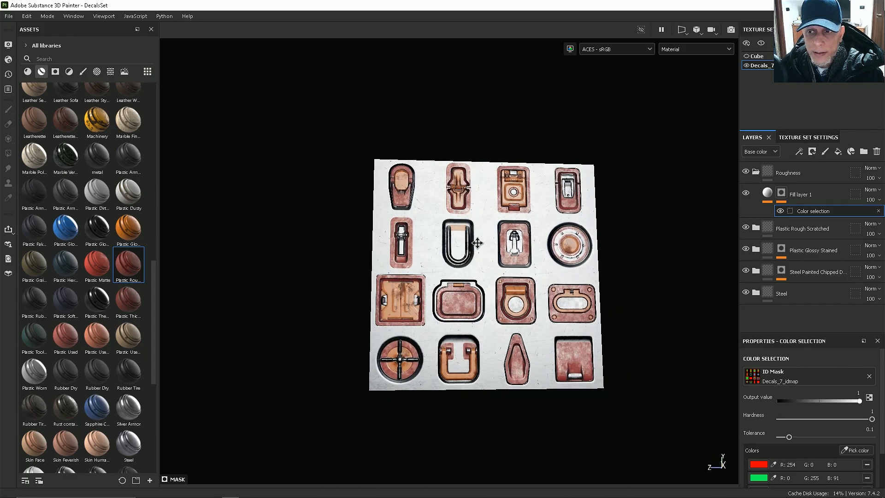
# Collapse the Roughness folder, add a Sharpen filter above it and set its Sharpen Intensity to 0.19.
pyautogui.click(756, 173)
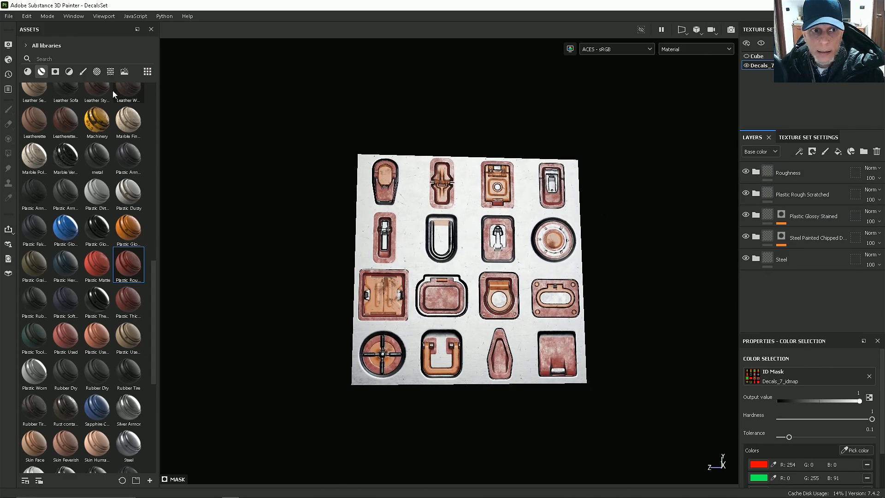
pyautogui.click(69, 72)
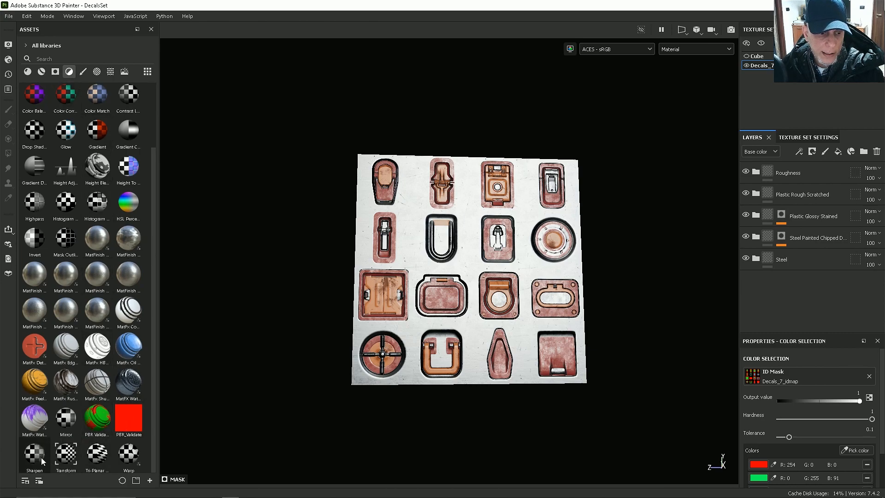
pyautogui.moveTo(38, 457); pyautogui.dragTo(768, 176)
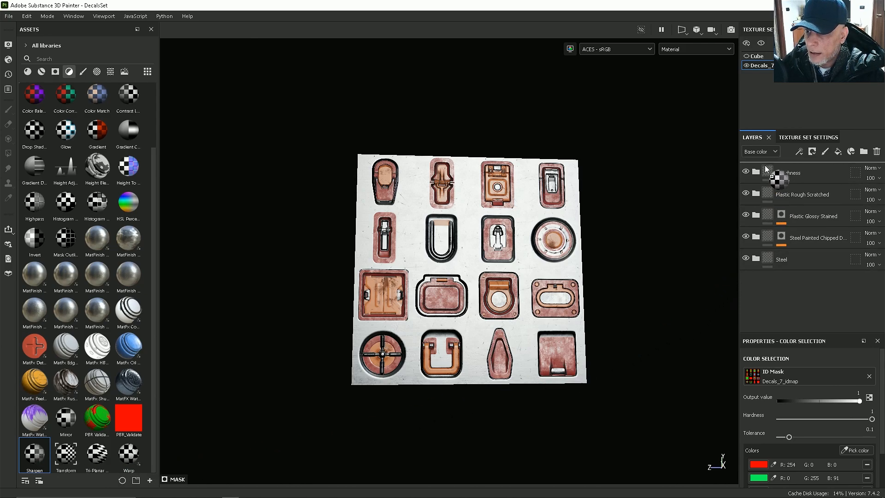
pyautogui.keyDown('alt'); pyautogui.moveTo(506, 230); pyautogui.dragTo(533, 255); pyautogui.keyUp('alt')
pyautogui.keyDown('alt'); pyautogui.moveTo(438, 277); pyautogui.dragTo(583, 407, button='right'); pyautogui.keyUp('alt')
pyautogui.keyDown('alt'); pyautogui.moveTo(582, 407); pyautogui.dragTo(405, 263); pyautogui.keyUp('alt')
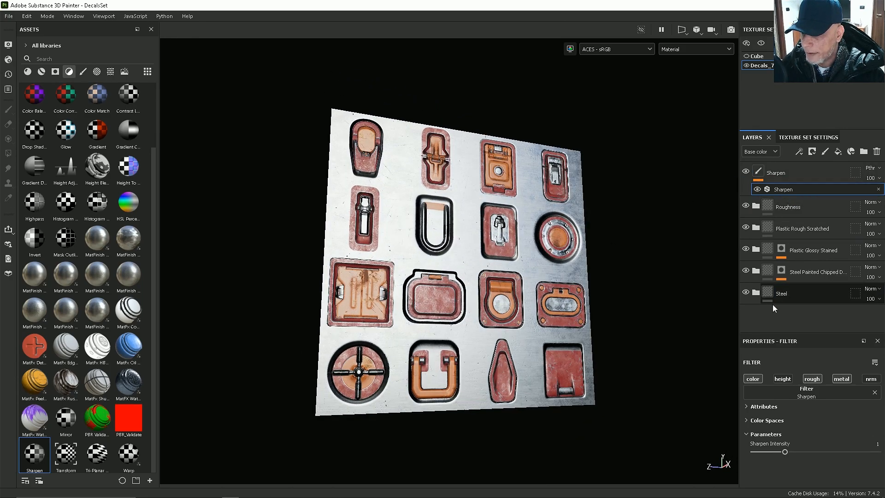
pyautogui.moveTo(787, 455); pyautogui.dragTo(760, 455)
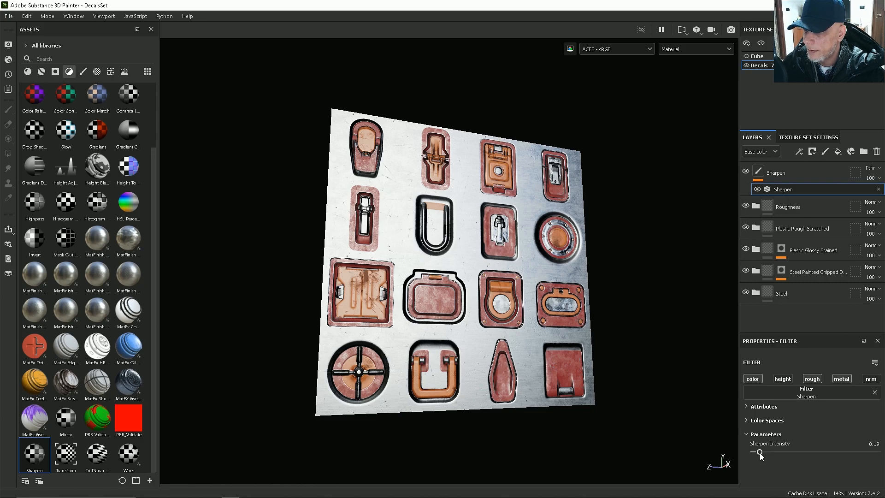
pyautogui.keyDown('alt'); pyautogui.moveTo(455, 246); pyautogui.dragTo(478, 297); pyautogui.keyUp('alt')
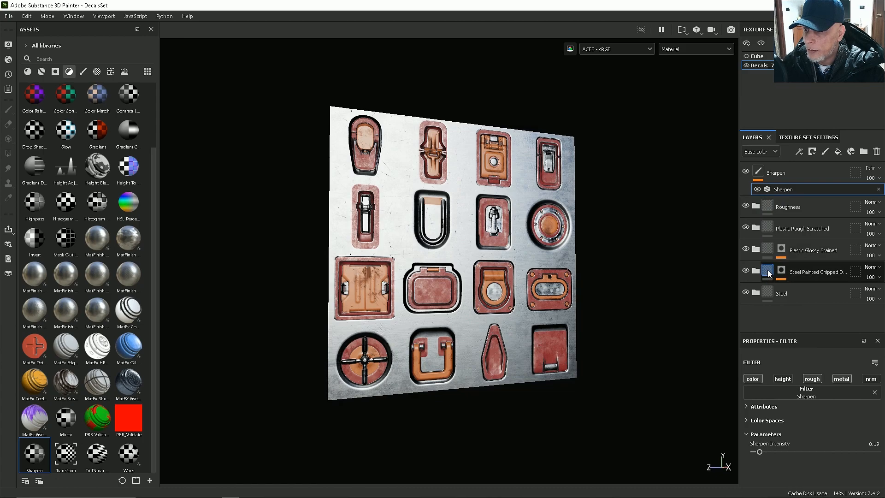
# Add an HSL Perceptive filter to the Paint layer inside the Steel Painted Chipped folder.
pyautogui.click(770, 275)
pyautogui.click(756, 272)
pyautogui.scroll(-3, 756, 274)
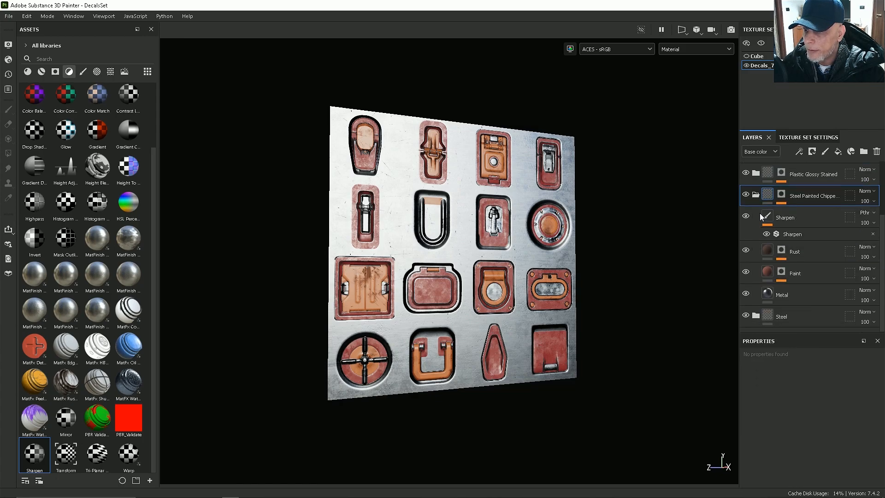
pyautogui.rightClick(766, 276)
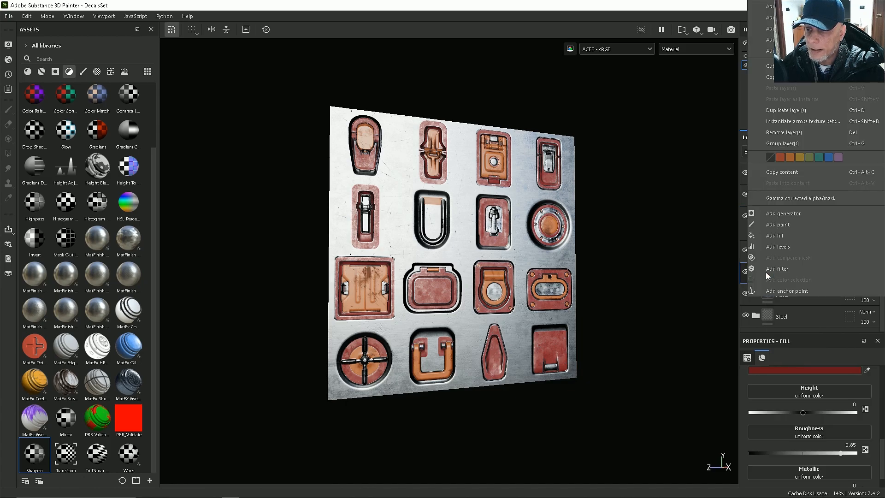
pyautogui.click(783, 269)
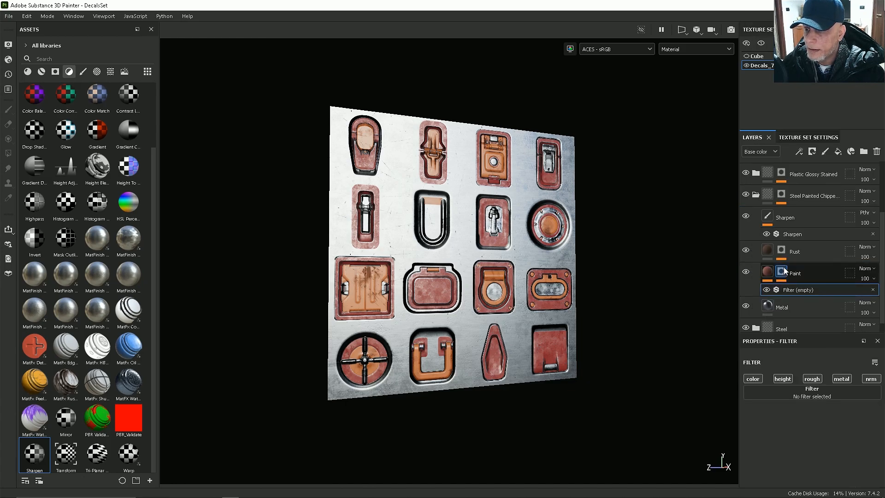
pyautogui.click(809, 393)
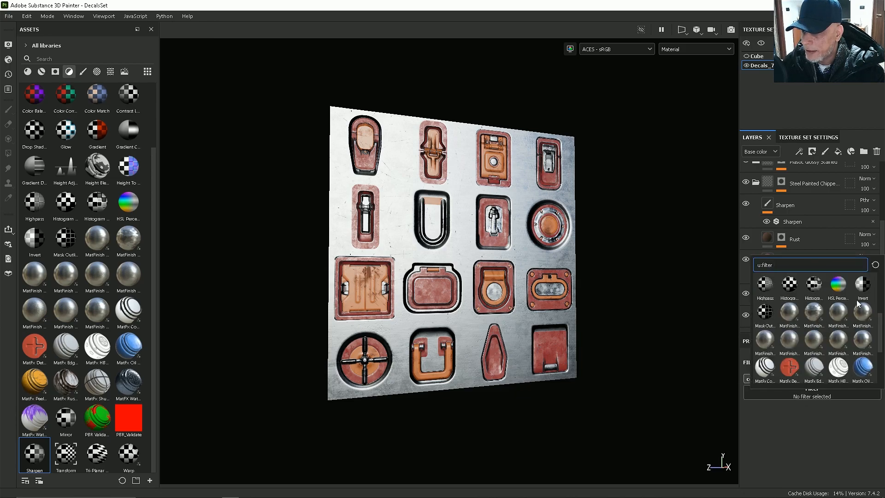
pyautogui.moveTo(841, 288)
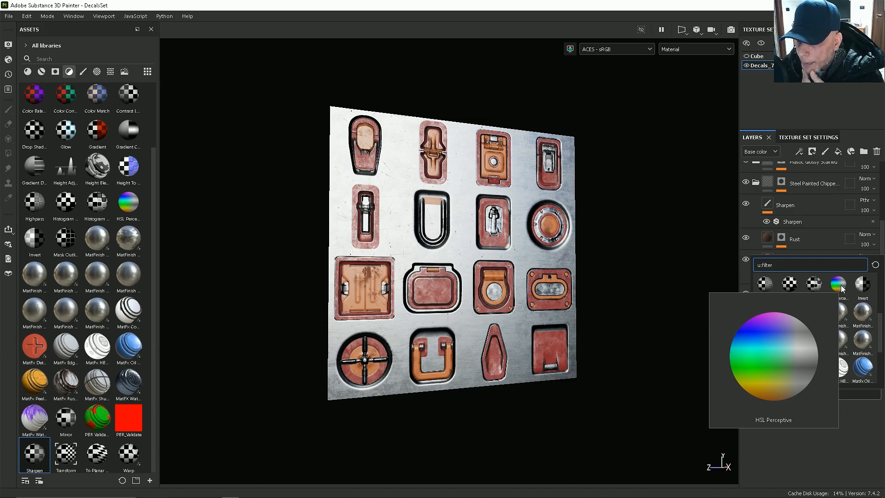
pyautogui.click(841, 288)
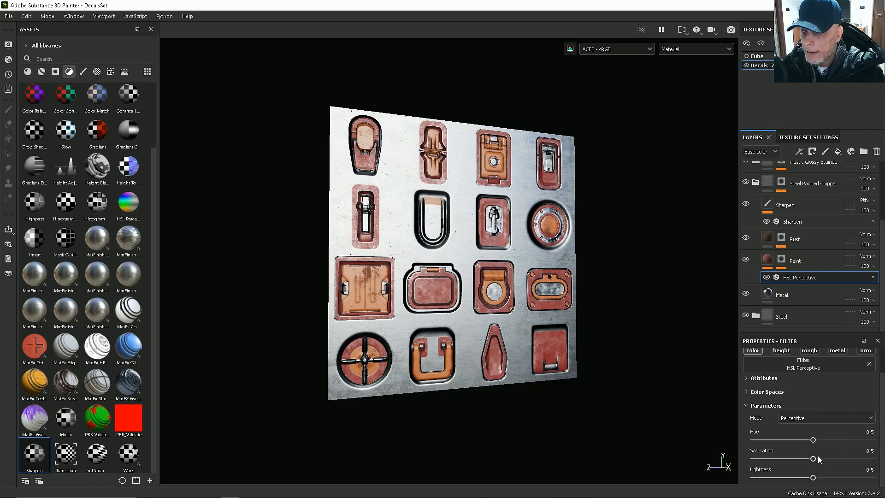
# Try a slightly lower Hue on the Paint layer's HSL Perceptive filter and reset it to 0.5.
pyautogui.moveTo(813, 440)
pyautogui.mouseDown()
pyautogui.moveTo(822, 446)
pyautogui.moveTo(786, 447)
pyautogui.moveTo(811, 456)
pyautogui.mouseUp()
pyautogui.click(862, 432)
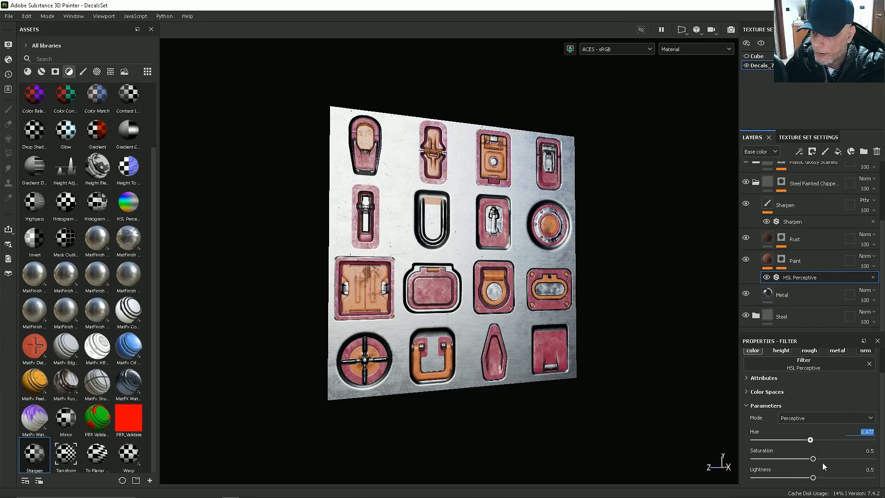
pyautogui.write('0.5')
pyautogui.press('Return')
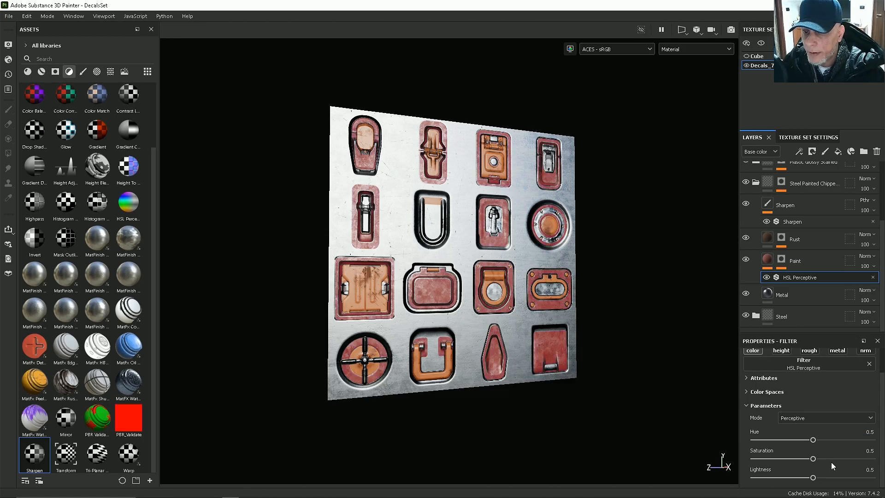
# Set the HSL Perceptive filter's Saturation to 0.48, checking the red paint from different angles.
pyautogui.keyDown('alt'); pyautogui.moveTo(610, 382); pyautogui.dragTo(548, 317); pyautogui.keyUp('alt')
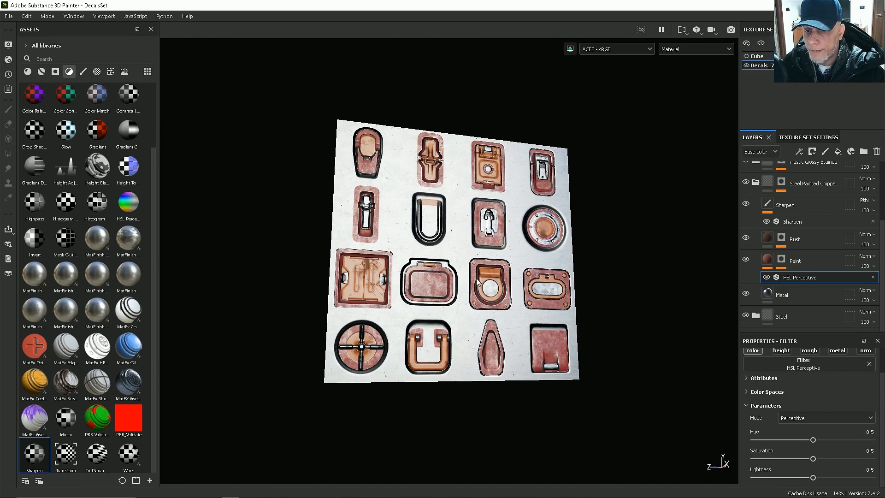
pyautogui.keyDown('alt'); pyautogui.moveTo(477, 279); pyautogui.dragTo(539, 342, button='right'); pyautogui.keyUp('alt')
pyautogui.moveTo(813, 460); pyautogui.dragTo(811, 460)
pyautogui.keyDown('alt'); pyautogui.moveTo(555, 330); pyautogui.dragTo(499, 354); pyautogui.keyUp('alt')
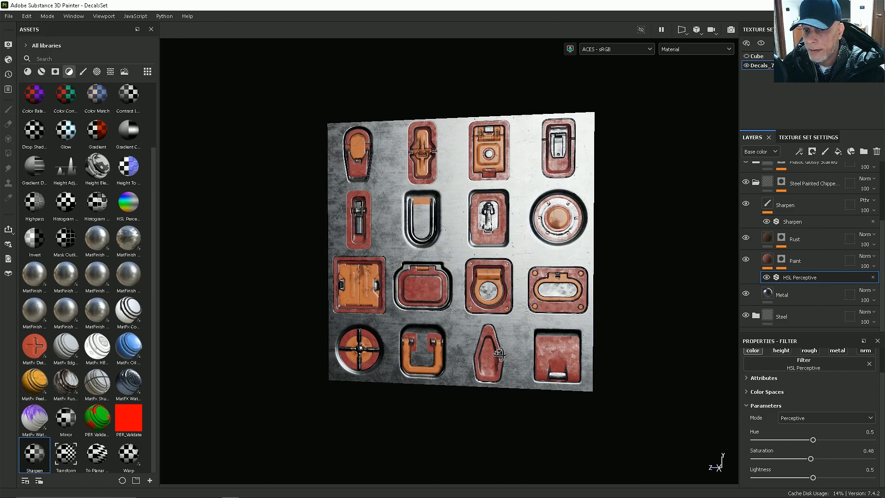
pyautogui.moveTo(812, 460)
pyautogui.mouseDown()
pyautogui.moveTo(736, 466)
pyautogui.moveTo(823, 460)
pyautogui.moveTo(802, 460)
pyautogui.moveTo(823, 467)
pyautogui.moveTo(810, 465)
pyautogui.mouseUp()
pyautogui.keyDown('alt'); pyautogui.moveTo(503, 319); pyautogui.dragTo(500, 273); pyautogui.keyUp('alt')
# Check the adjusted paint color in an Iray render and go back to the painting view.
pyautogui.click(731, 29)
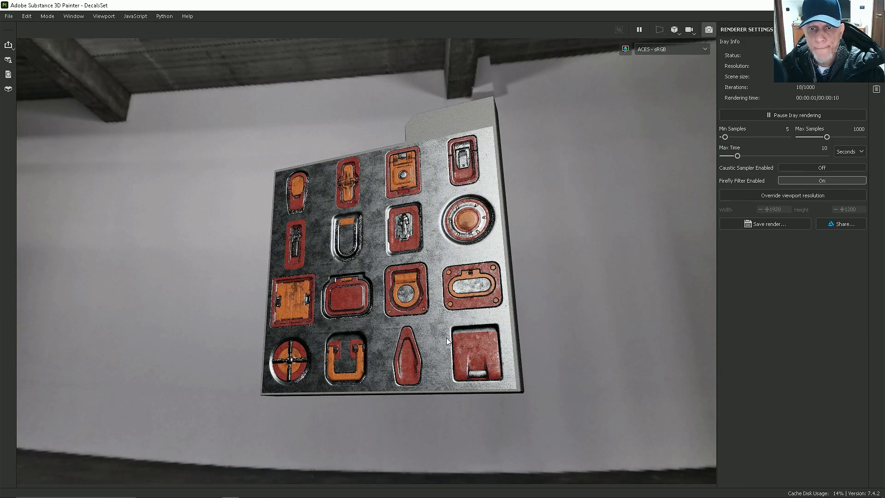
pyautogui.keyDown('alt'); pyautogui.moveTo(420, 298); pyautogui.dragTo(480, 317); pyautogui.keyUp('alt')
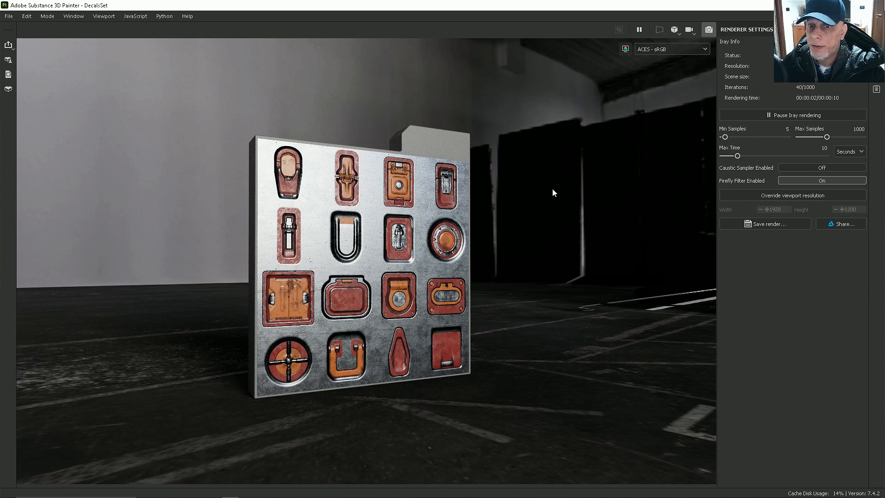
pyautogui.press('F9')
pyautogui.moveTo(499, 272)
pyautogui.keyDown('alt'); pyautogui.mouseDown()
pyautogui.moveTo(413, 259)
pyautogui.moveTo(457, 251)
pyautogui.mouseUp(); pyautogui.keyUp('alt')
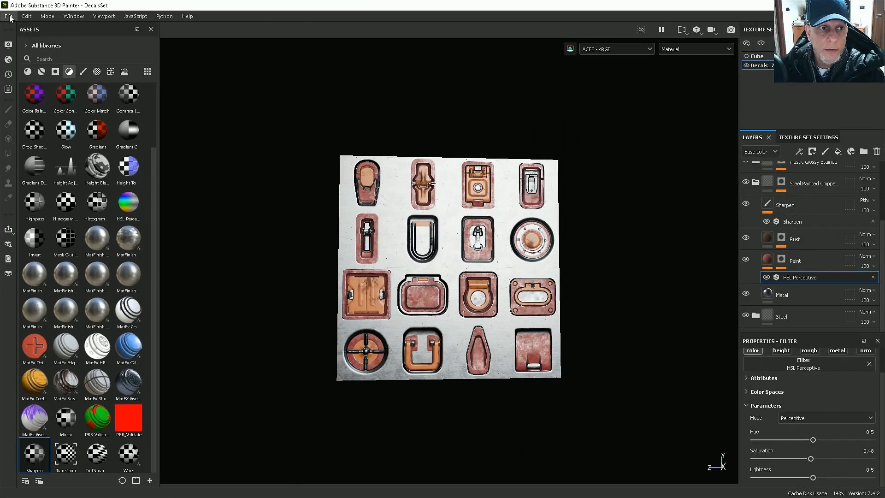
# Create a new texture export output template and name it Unreal engine 5.
pyautogui.click(10, 16)
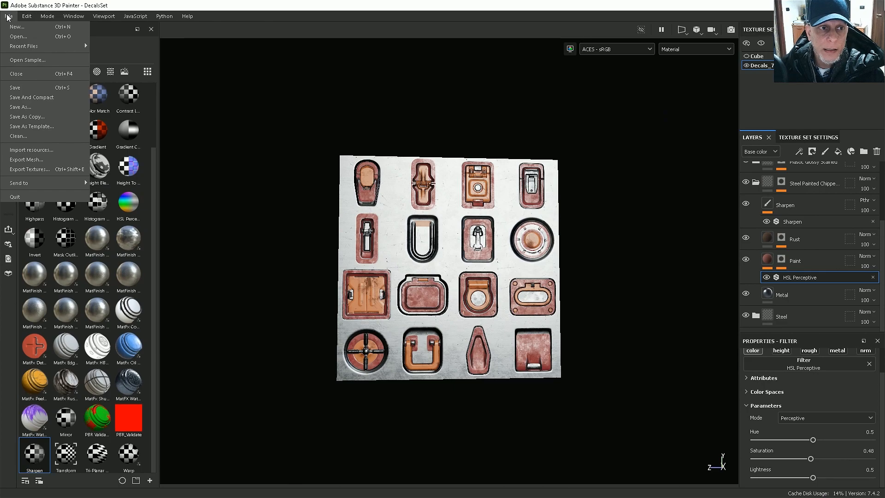
pyautogui.click(24, 170)
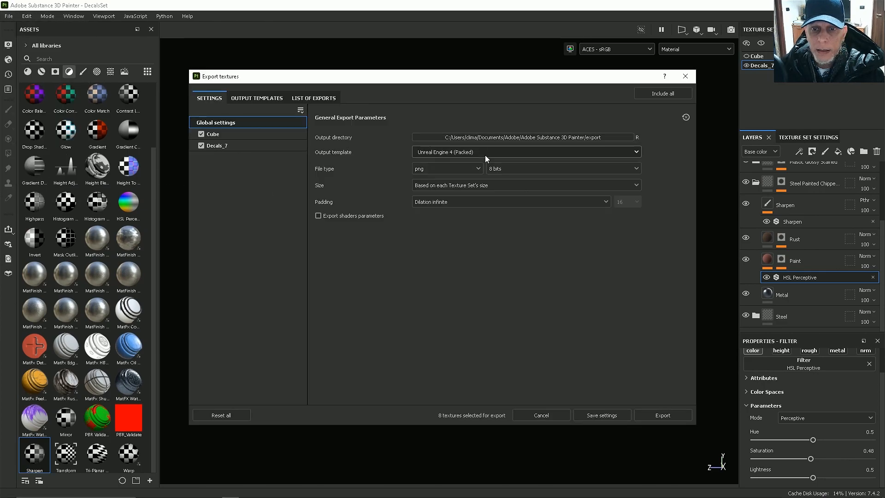
pyautogui.click(253, 99)
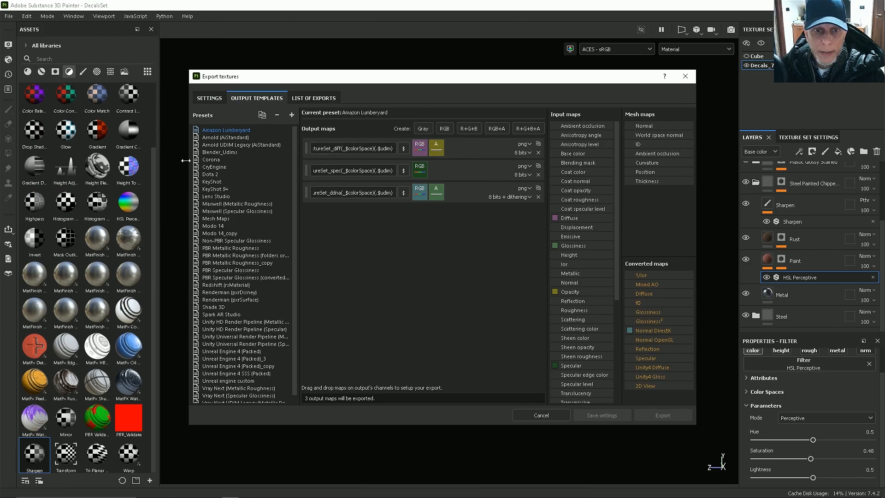
pyautogui.click(293, 116)
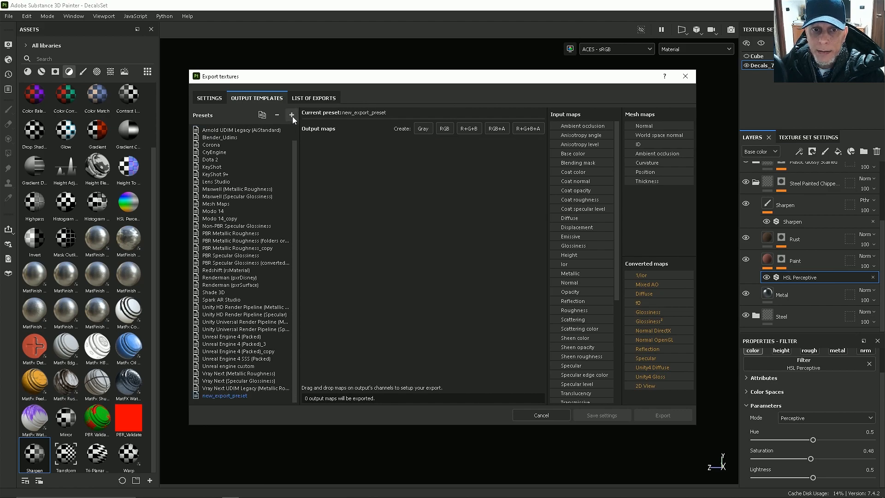
pyautogui.doubleClick(223, 396)
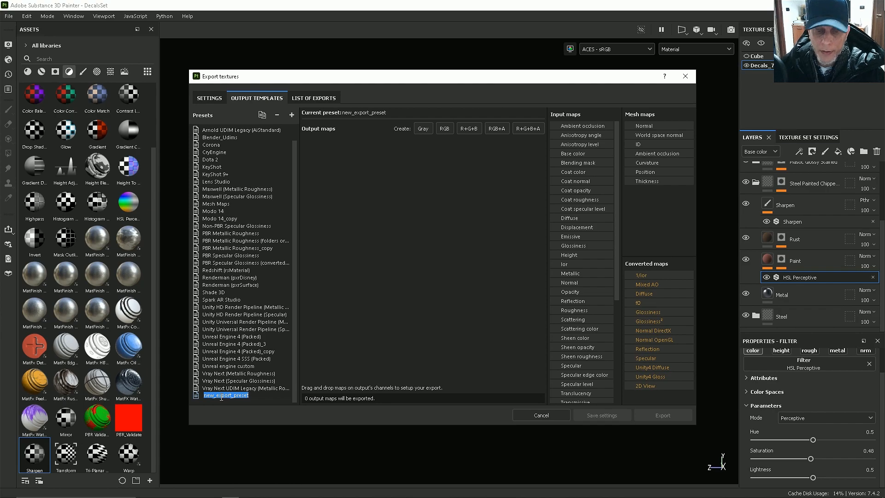
pyautogui.write('Unreal Engine 5')
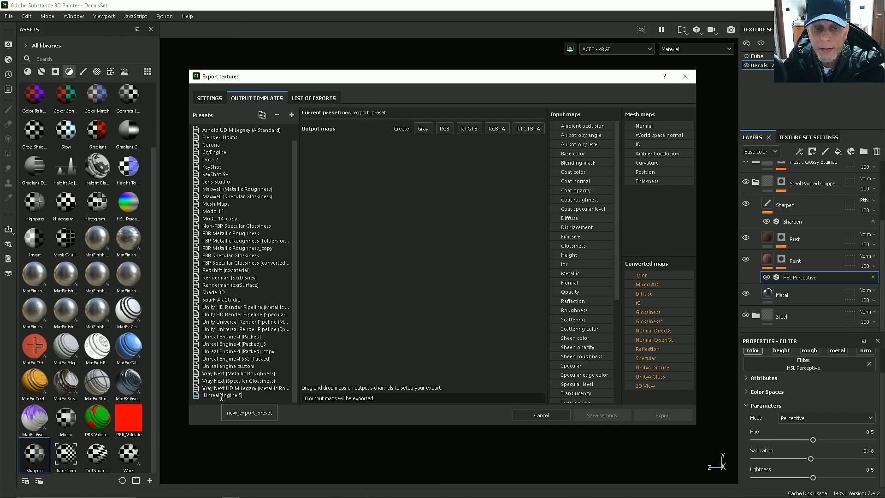
pyautogui.press('Return')
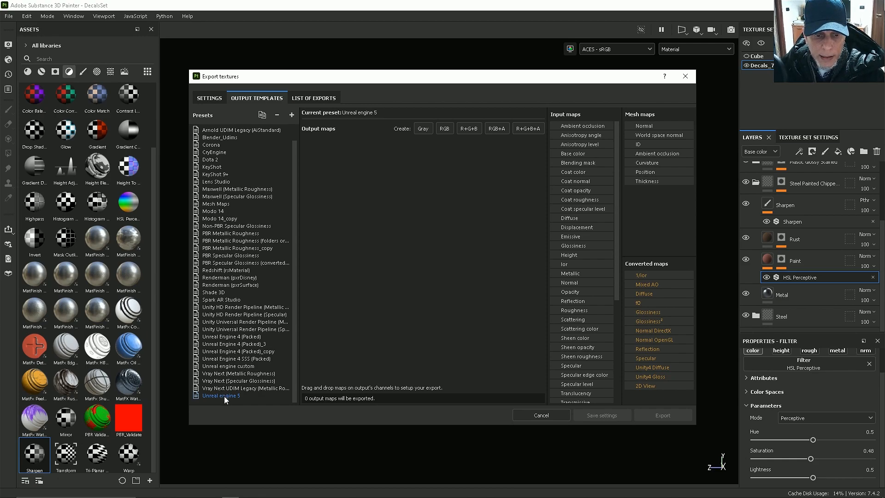
# Add an RGB output map to the new preset and copy the Decal_BC_(.$udim) map name from the Unreal Engine 4 (Packed)_3 preset.
pyautogui.click(446, 128)
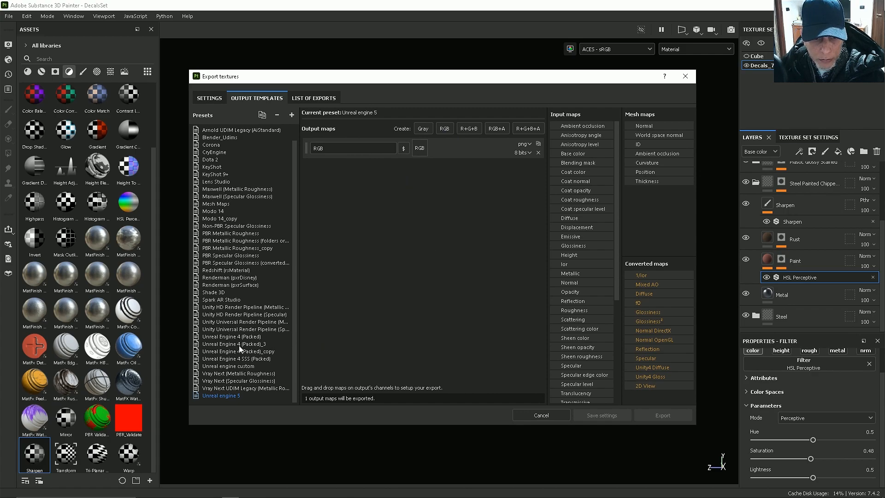
pyautogui.click(244, 344)
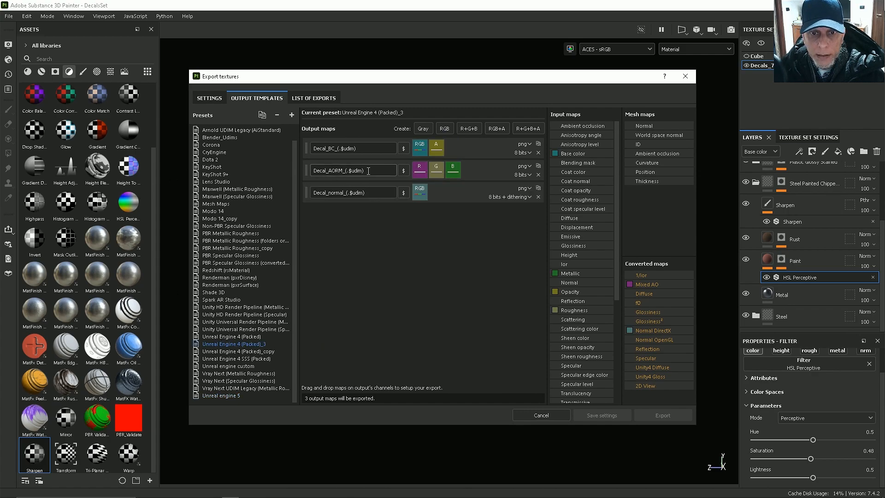
pyautogui.moveTo(368, 148); pyautogui.dragTo(313, 147)
pyautogui.hotkey('ctrl', 'c')
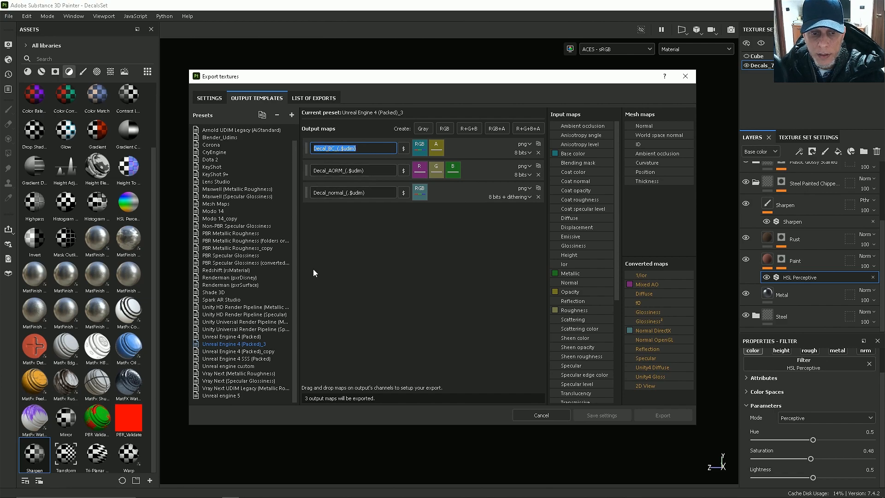
# Name the Unreal engine 5 preset's RGB map Decal_BC_(.$udim) and assign Base color's RGB channels to it.
pyautogui.click(219, 396)
pyautogui.click(343, 147)
pyautogui.doubleClick(337, 148)
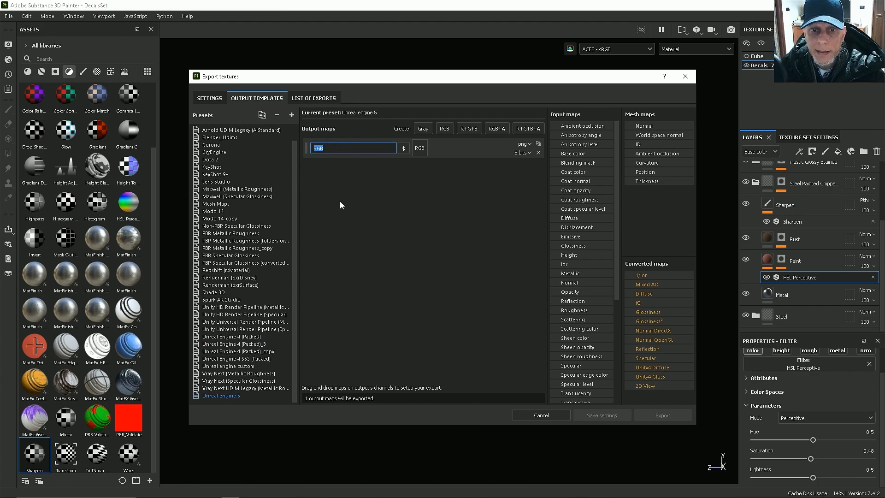
pyautogui.hotkey('ctrl', 'v')
pyautogui.moveTo(326, 148); pyautogui.dragTo(307, 149)
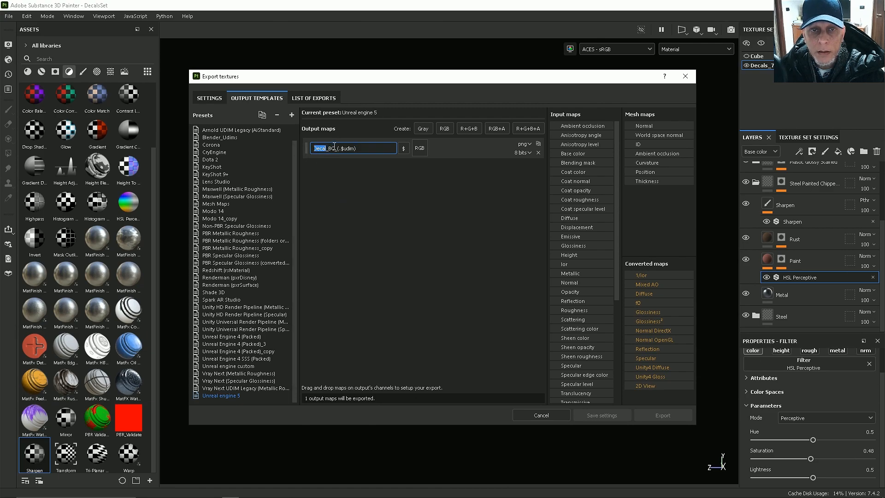
pyautogui.click(344, 188)
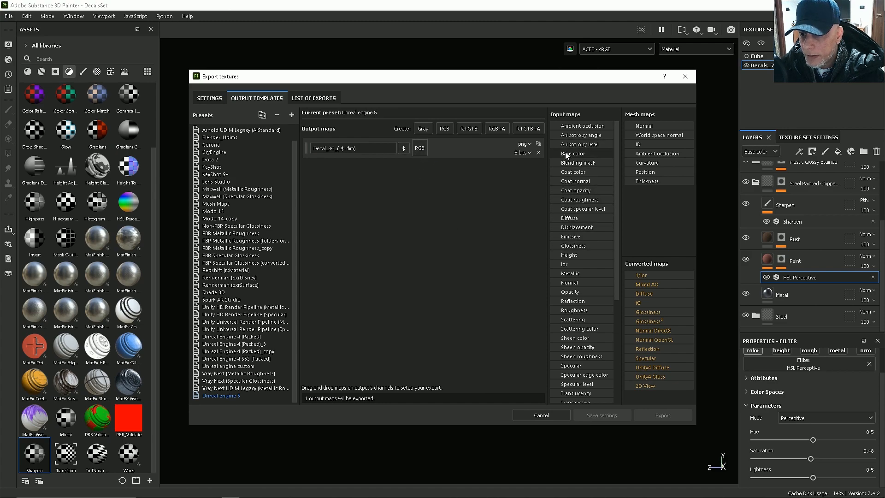
pyautogui.moveTo(574, 157); pyautogui.dragTo(418, 150)
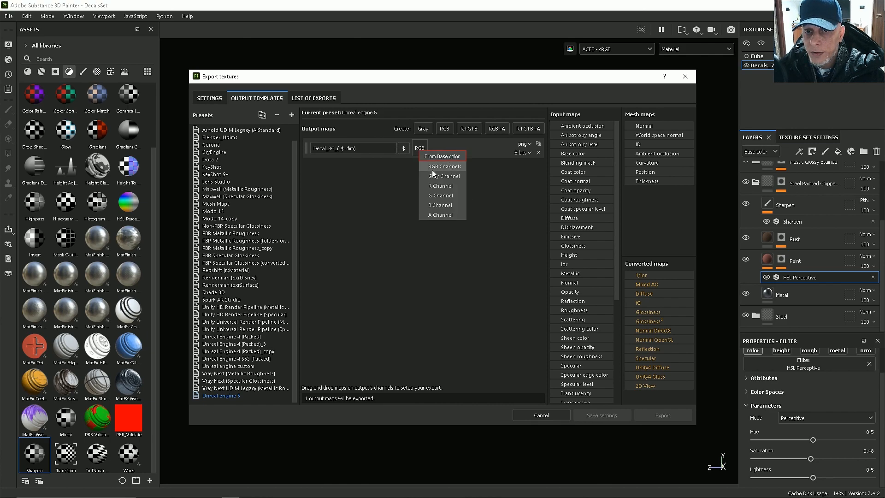
pyautogui.click(434, 167)
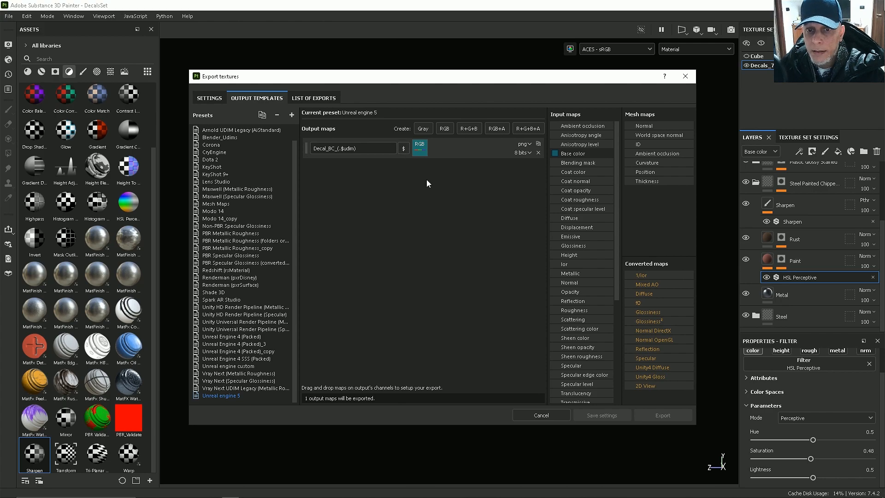
# Add an output map with separate R, G and B channels and name it Decal_AORM_(.$udim).
pyautogui.click(471, 128)
pyautogui.click(347, 170)
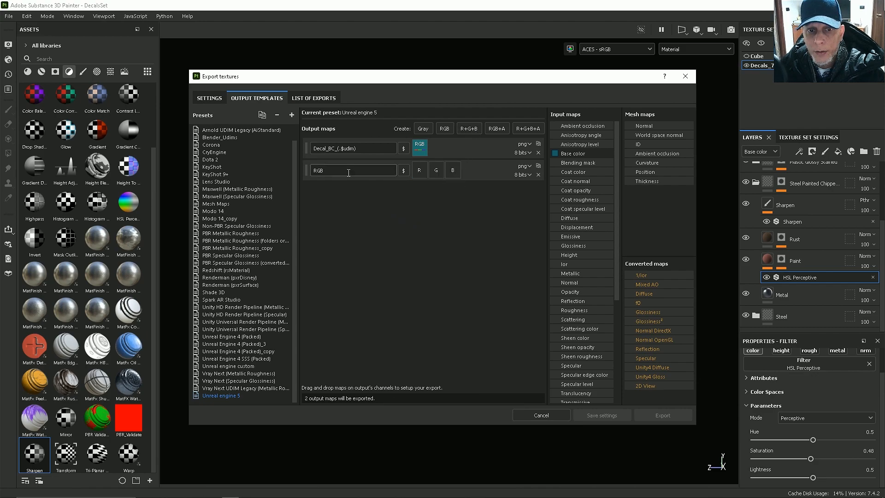
pyautogui.moveTo(330, 171); pyautogui.dragTo(312, 171)
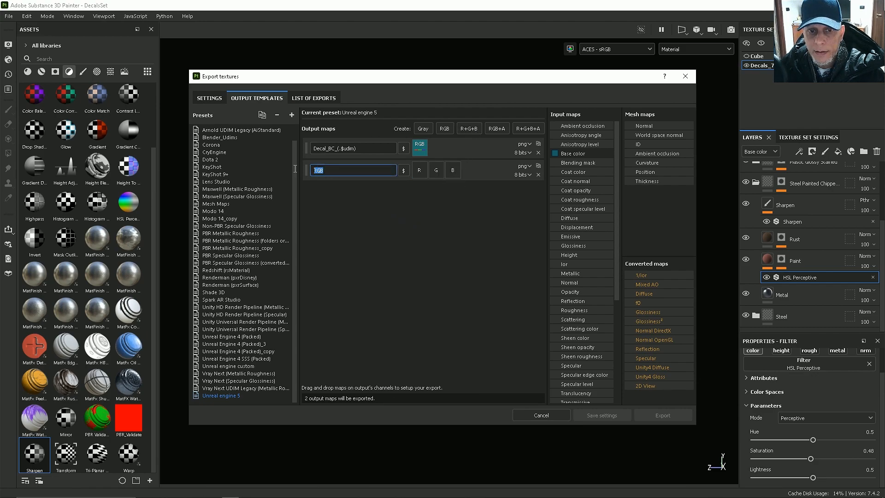
pyautogui.write('Decal_BC_(.$udim)')
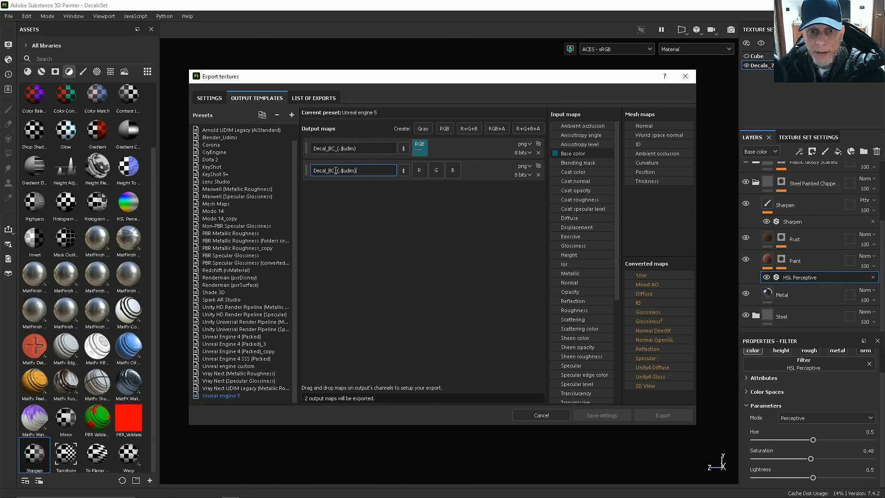
pyautogui.moveTo(334, 170); pyautogui.dragTo(328, 171)
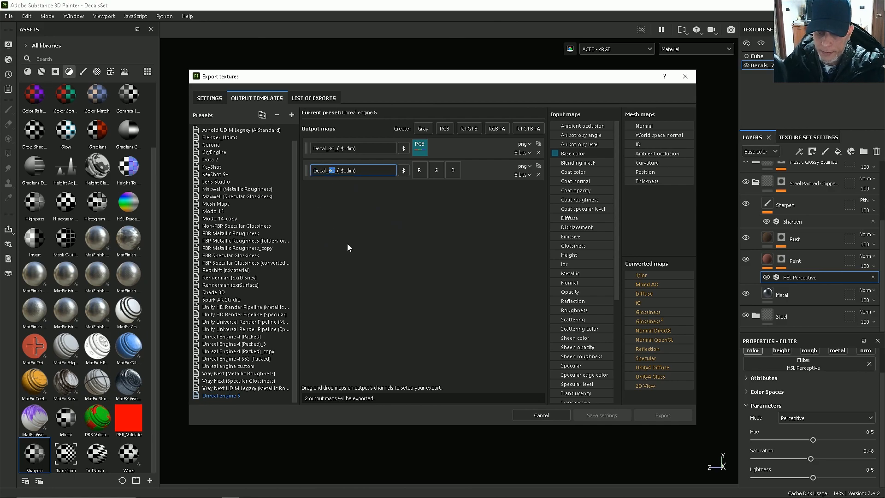
pyautogui.write('AO')
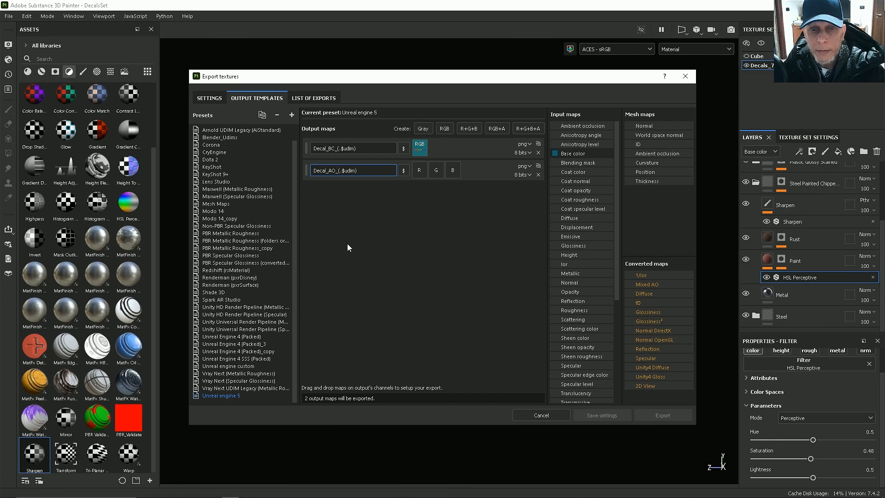
pyautogui.write('R')
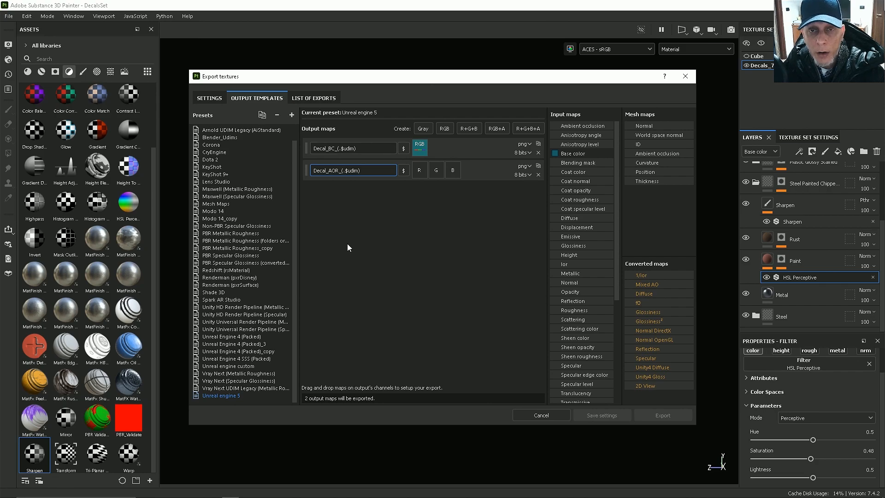
pyautogui.write('M')
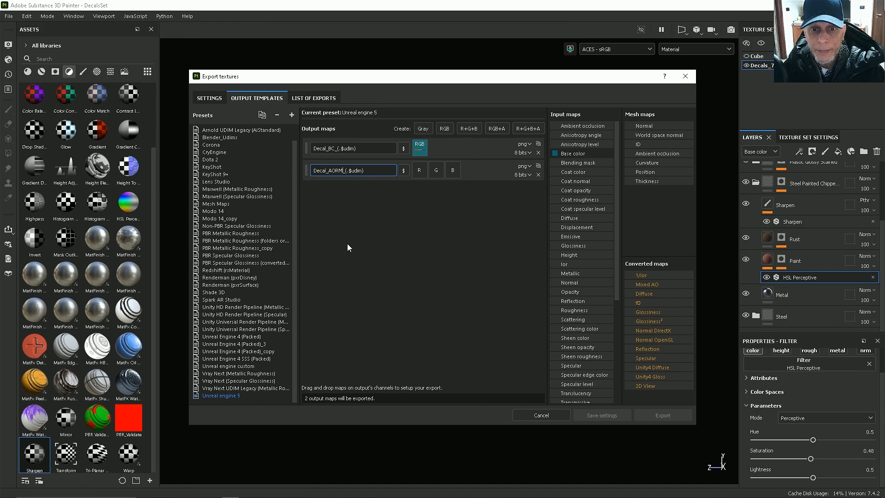
pyautogui.press('Return')
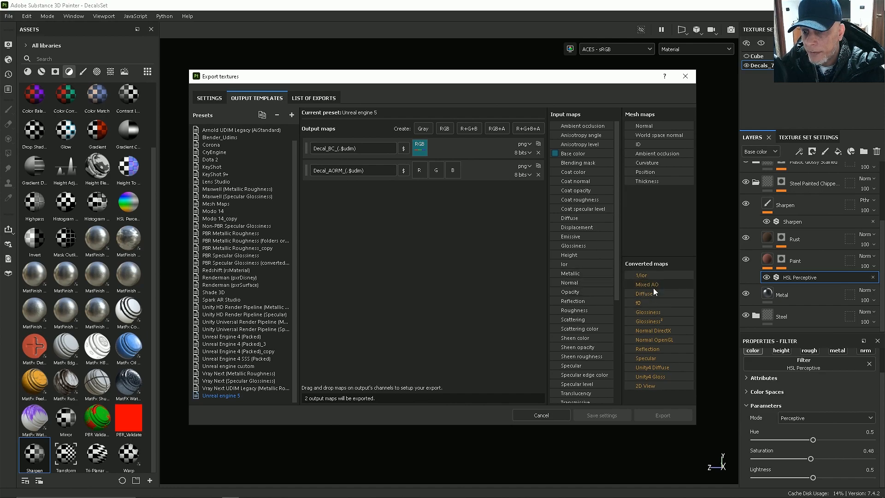
# Pack Mixed AO into R, Roughness into G and Metallic into B of the Decal_AORM map, each as Gray Channel.
pyautogui.moveTo(648, 284); pyautogui.dragTo(419, 171)
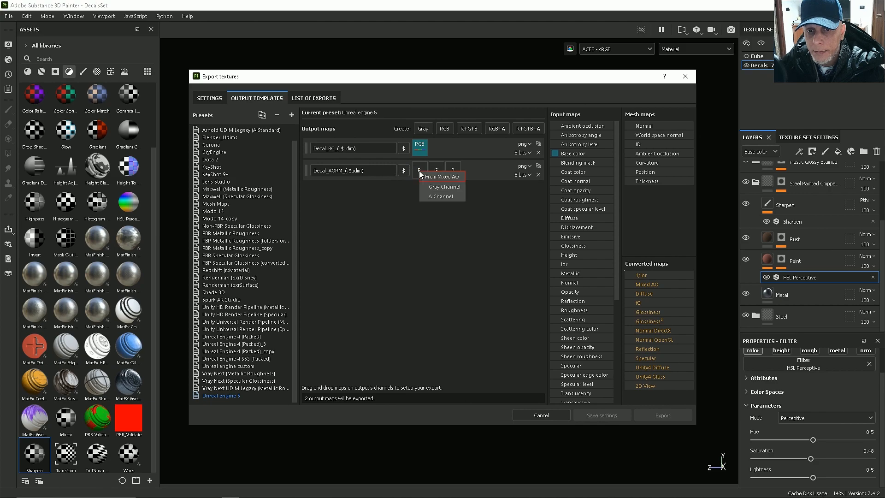
pyautogui.click(440, 187)
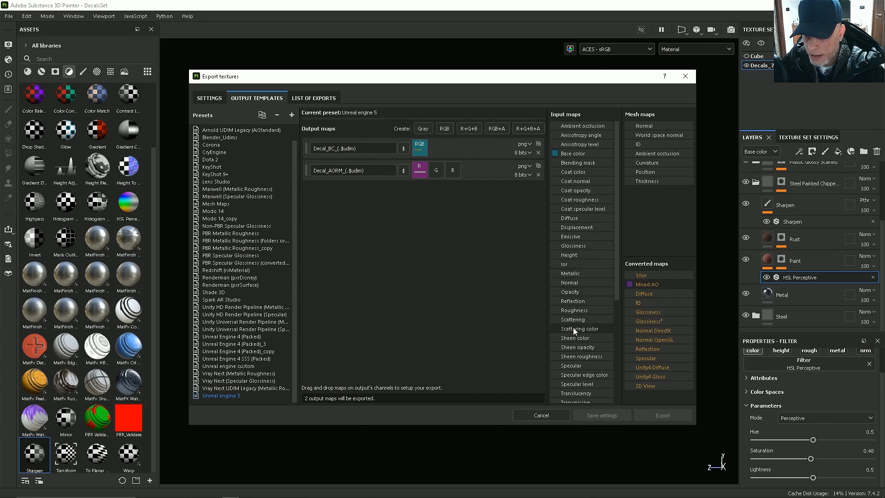
pyautogui.moveTo(573, 312); pyautogui.dragTo(435, 169)
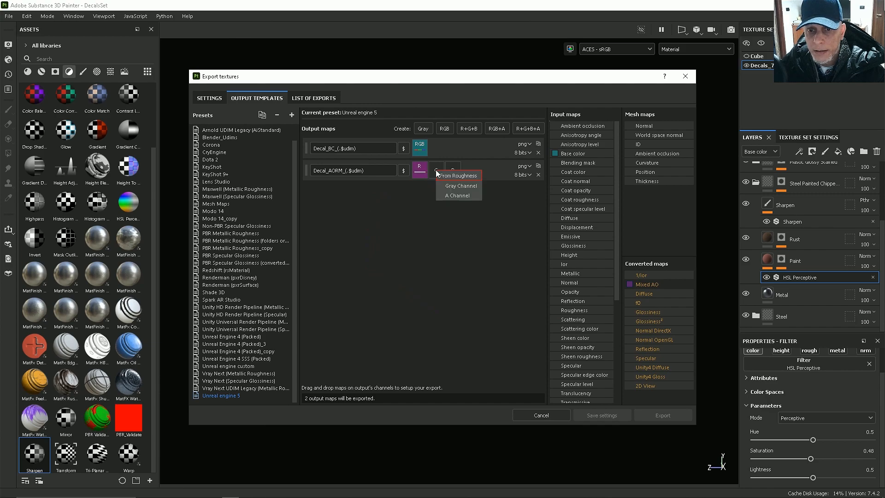
pyautogui.click(459, 187)
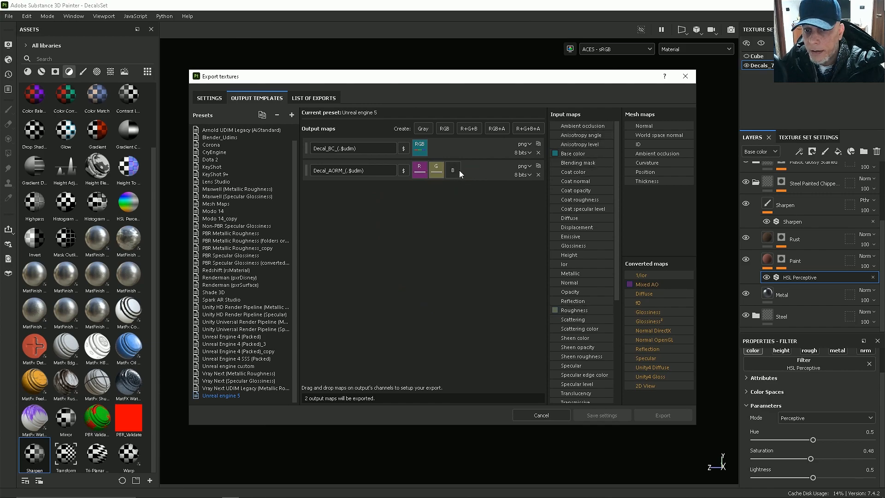
pyautogui.moveTo(343, 170); pyautogui.dragTo(339, 170)
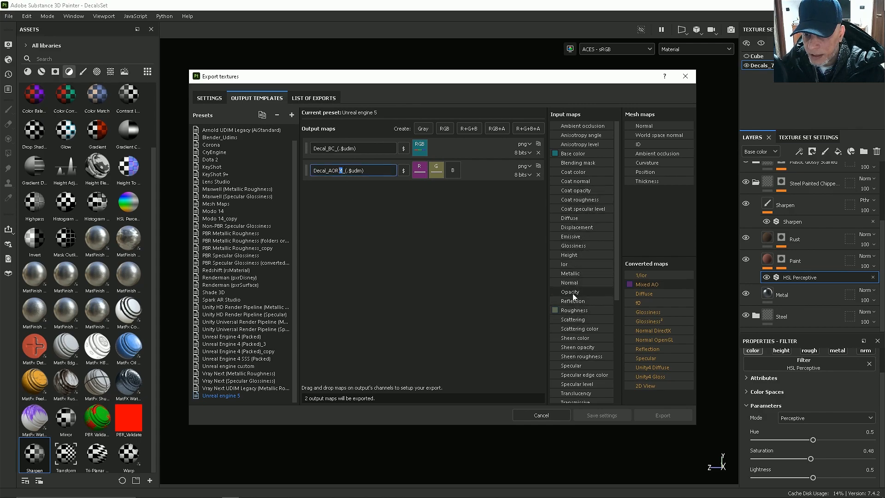
pyautogui.moveTo(571, 277); pyautogui.dragTo(455, 170)
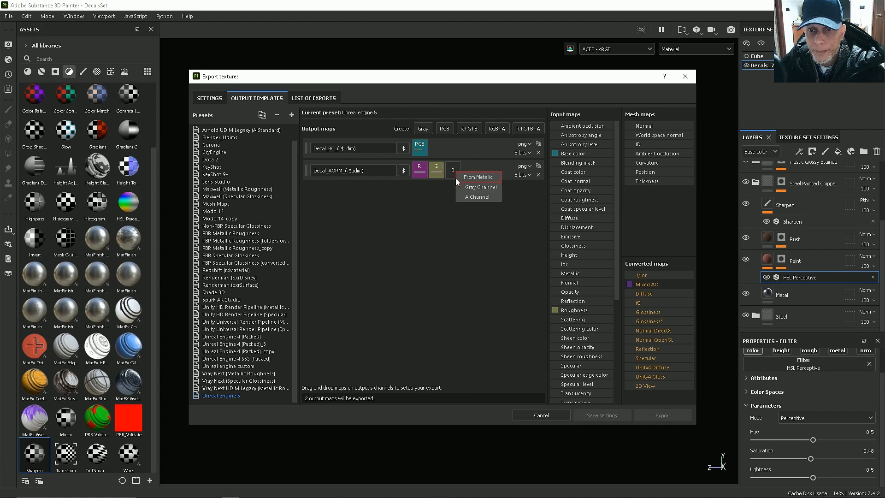
pyautogui.click(488, 189)
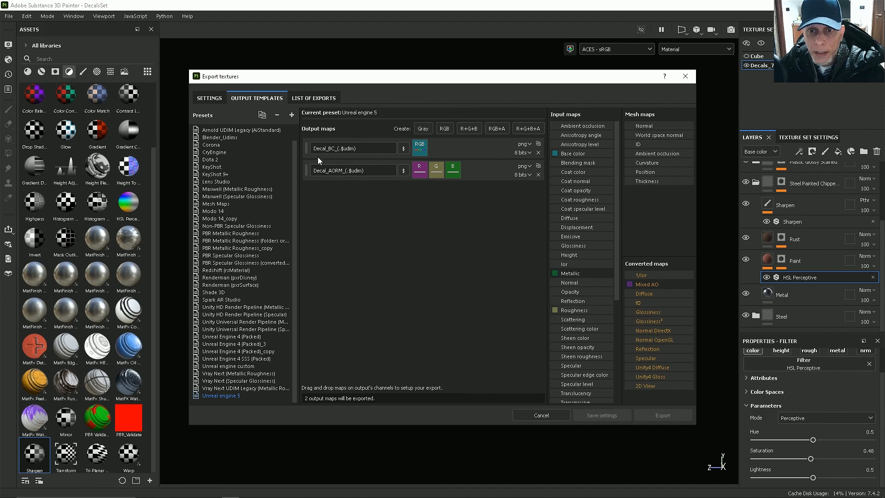
# Add another RGB output map to the Unreal engine 5 preset and name it Decal_normal_(.$udim).
pyautogui.click(444, 128)
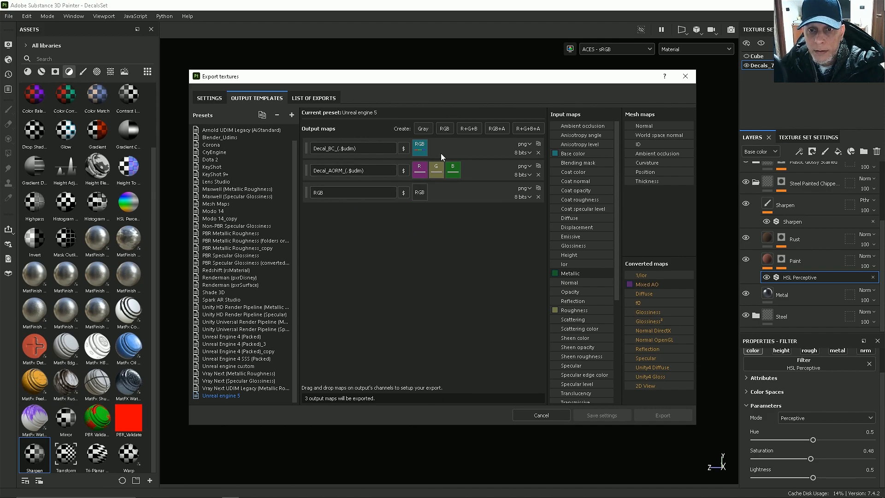
pyautogui.moveTo(341, 198); pyautogui.dragTo(280, 190)
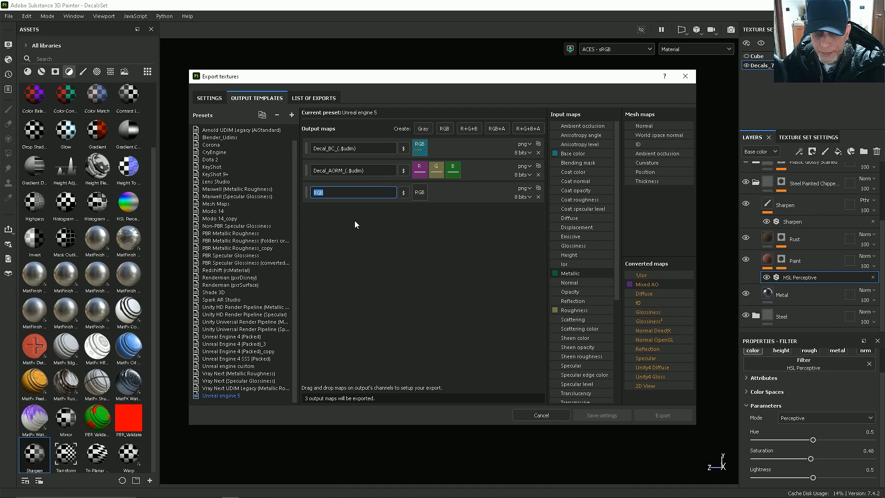
pyautogui.write('Decal_BC_(.$udim)')
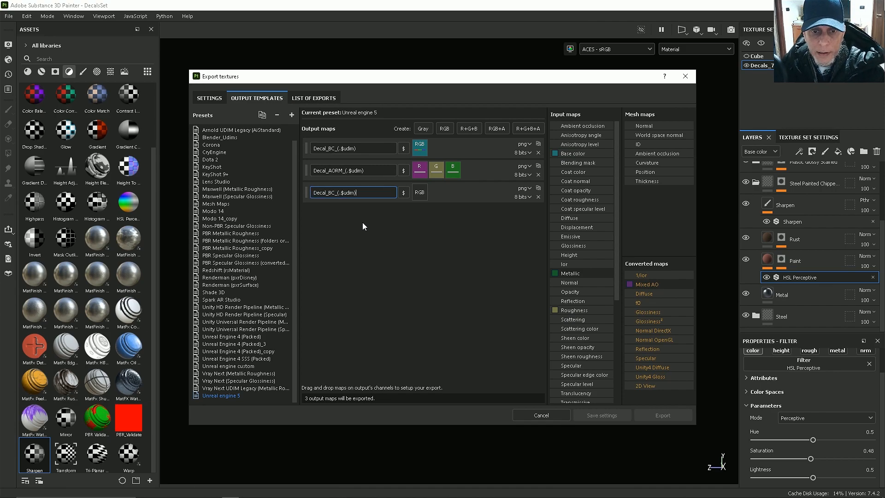
pyautogui.moveTo(336, 192); pyautogui.dragTo(328, 191)
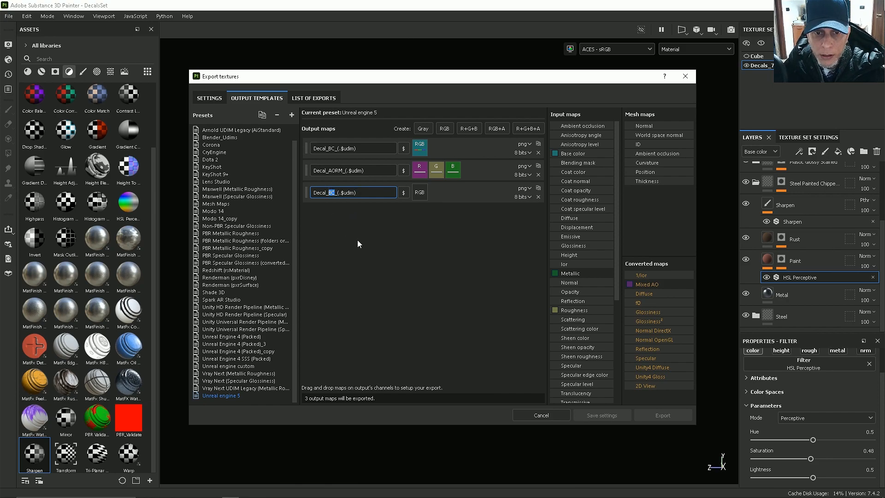
pyautogui.write('normal')
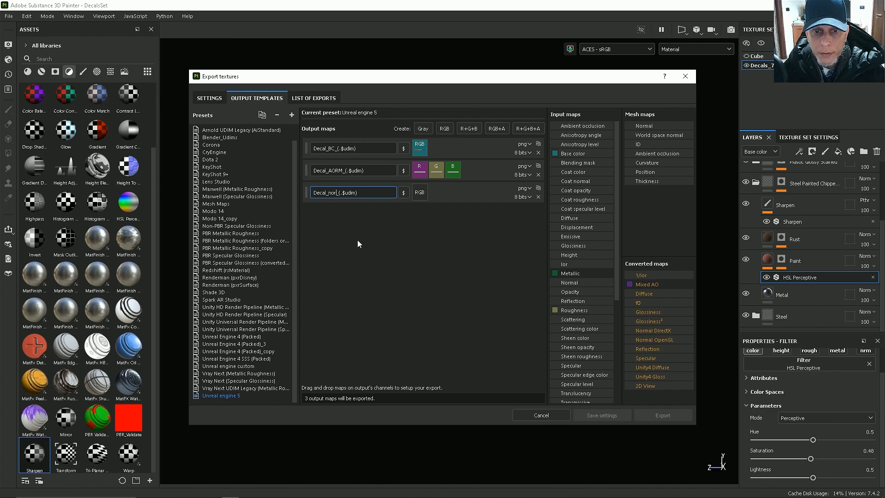
pyautogui.click(372, 235)
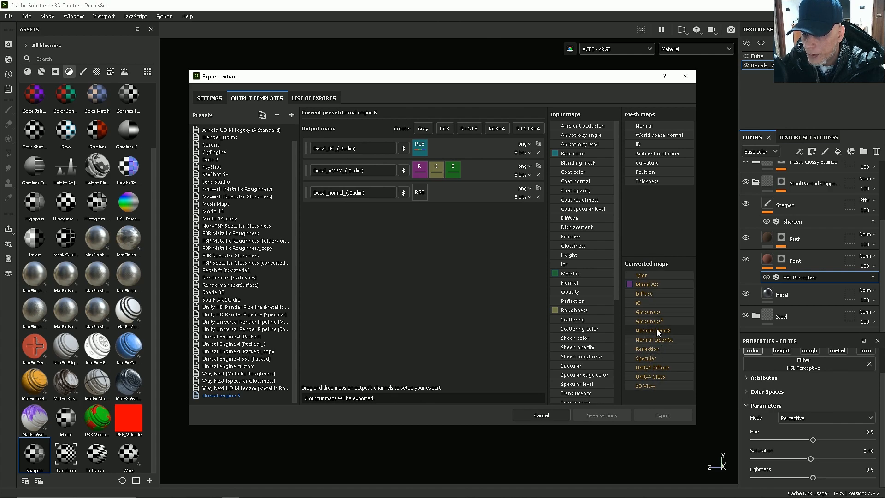
# Assign the converted Normal DirectX map's RGB channels to the Decal_normal map.
pyautogui.moveTo(654, 329); pyautogui.dragTo(422, 195)
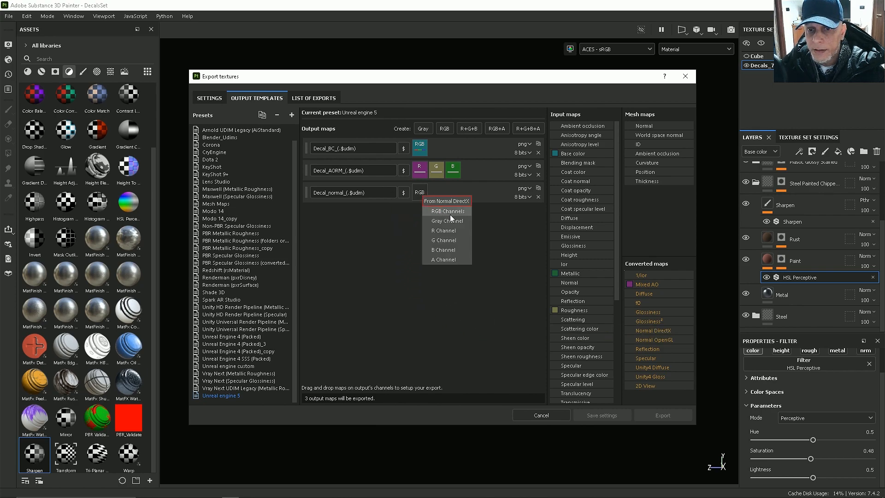
pyautogui.click(438, 212)
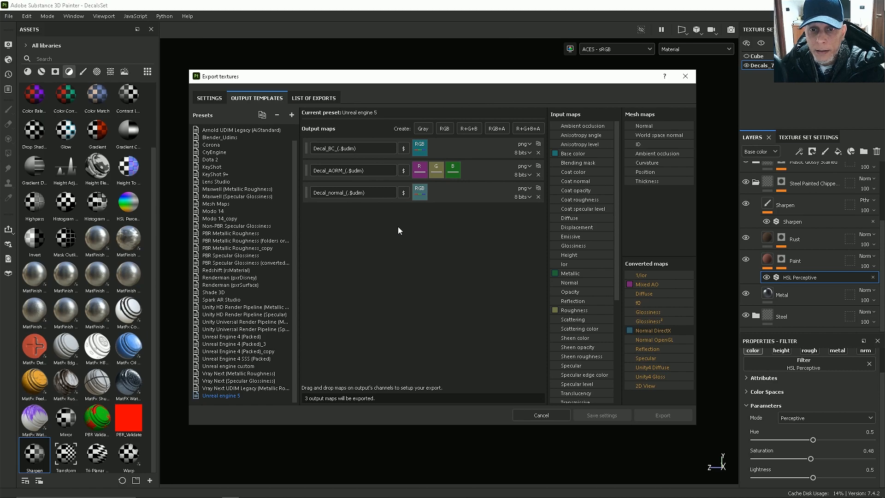
pyautogui.click(523, 145)
pyautogui.click(523, 146)
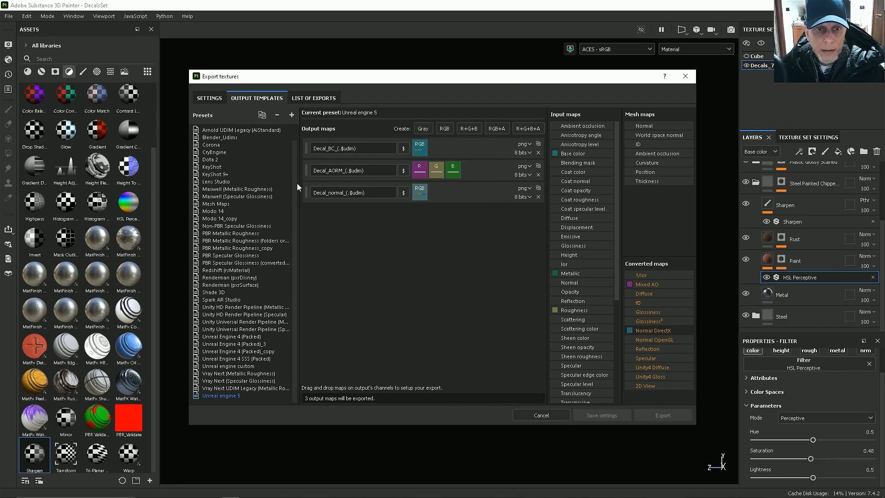
# Exclude the Cube texture set from the export, keeping Decals_7 included, and return to the global export settings.
pyautogui.click(209, 98)
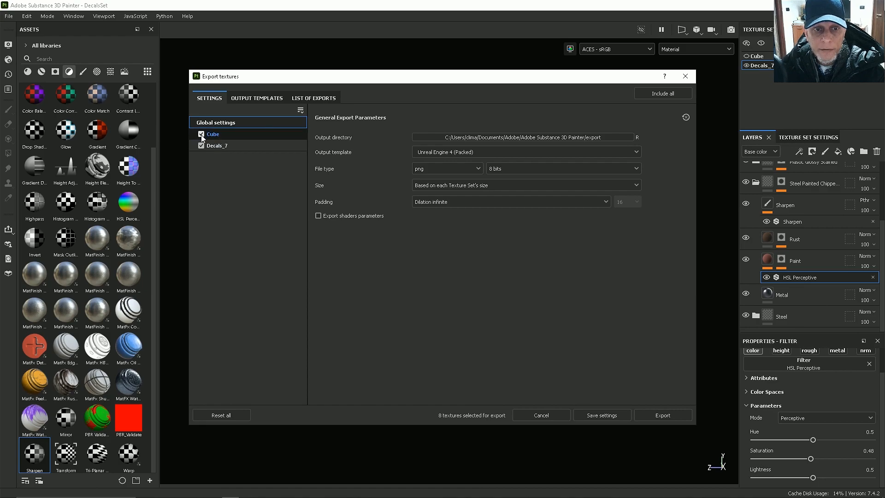
pyautogui.click(229, 145)
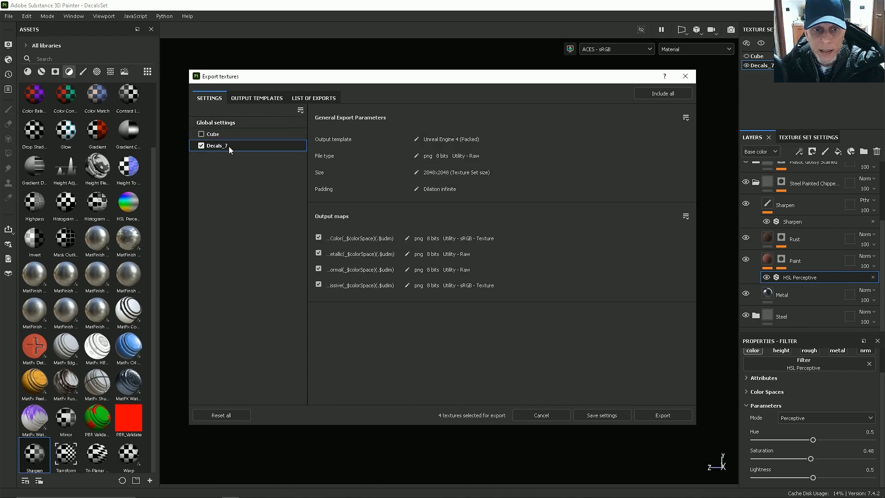
pyautogui.click(224, 124)
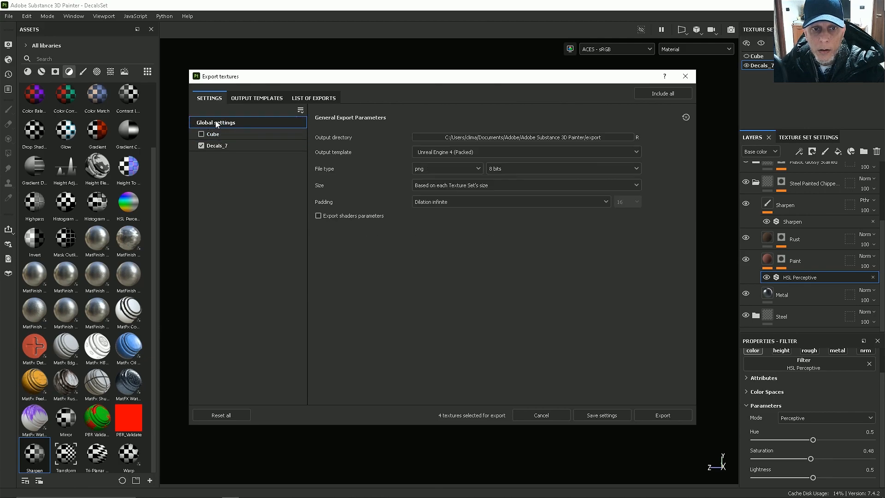
# Set the export output directory to E:/DecalSet/NDO Images/Substance Painter.
pyautogui.click(483, 137)
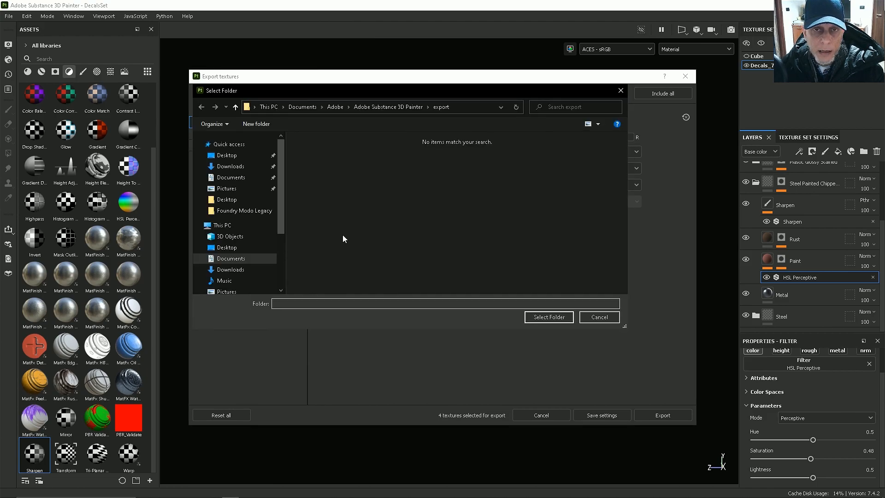
pyautogui.scroll(-3, 210, 211)
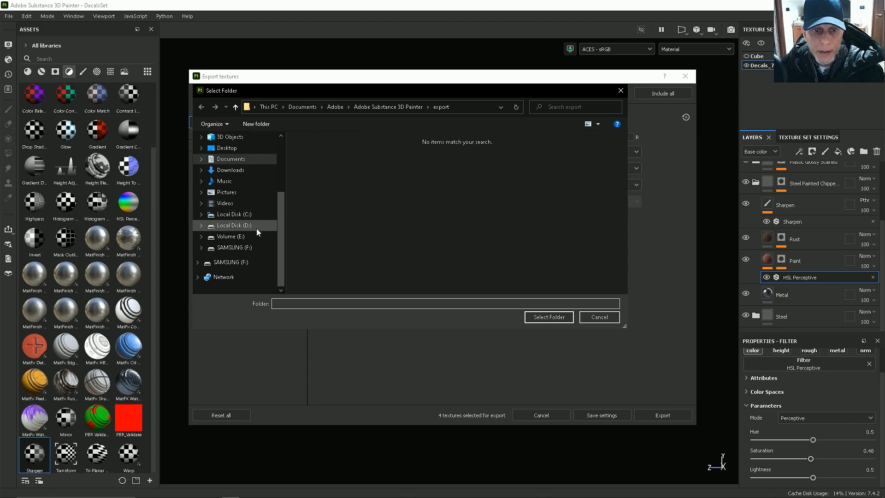
pyautogui.click(232, 236)
pyautogui.doubleClick(316, 171)
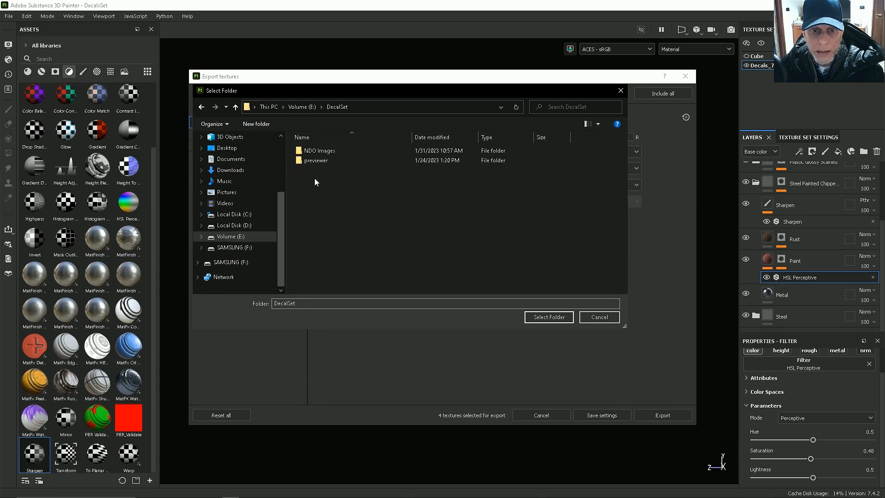
pyautogui.doubleClick(320, 151)
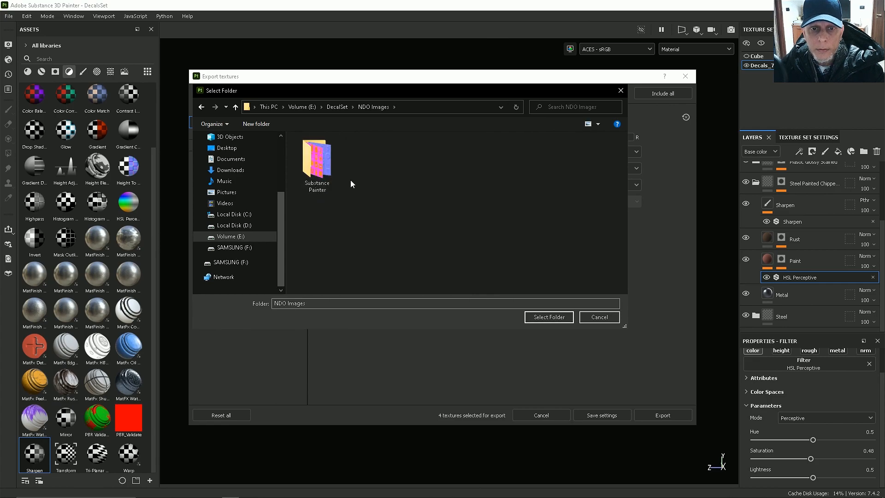
pyautogui.click(314, 175)
pyautogui.click(553, 318)
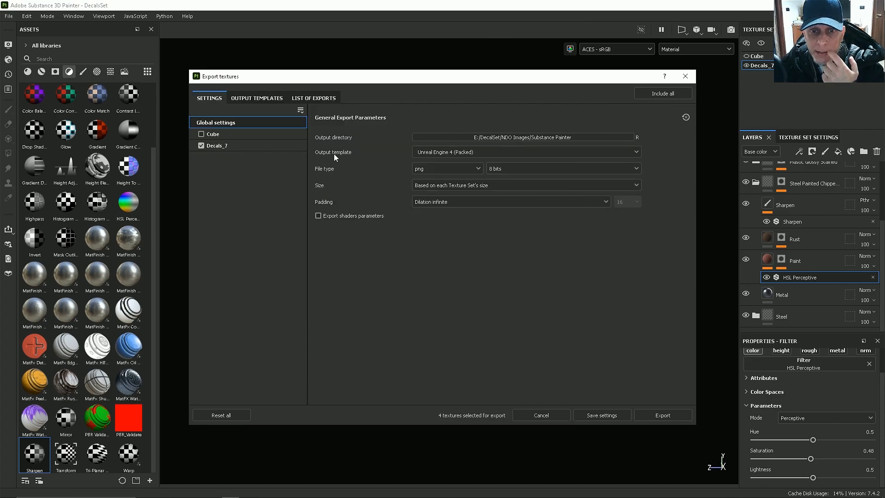
# Choose Unreal engine 5 as the output template for the export.
pyautogui.click(444, 151)
pyautogui.scroll(-3, 465, 198)
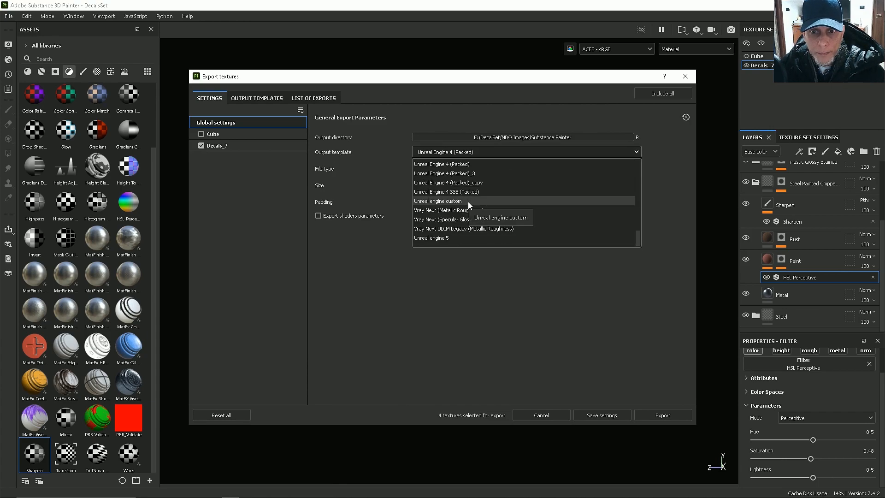
pyautogui.click(433, 238)
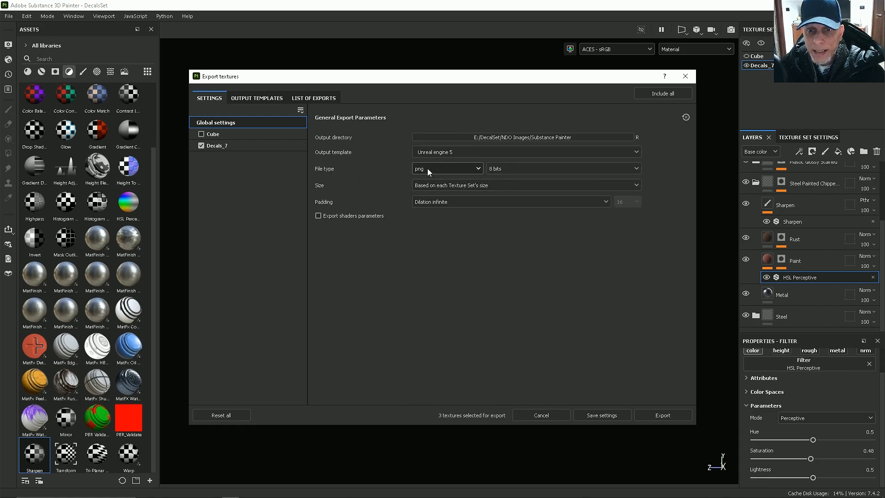
# Set the export bit depth to 16 bits and the maximum texture size to 4096.
pyautogui.click(507, 168)
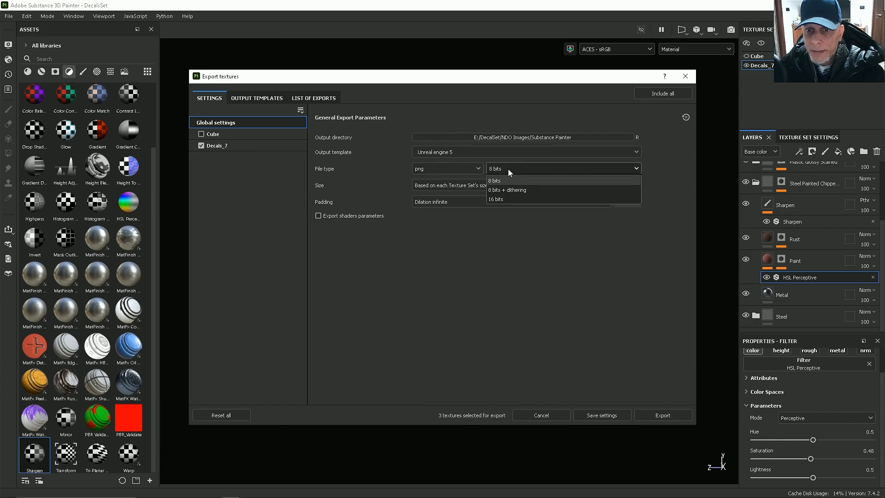
pyautogui.click(505, 199)
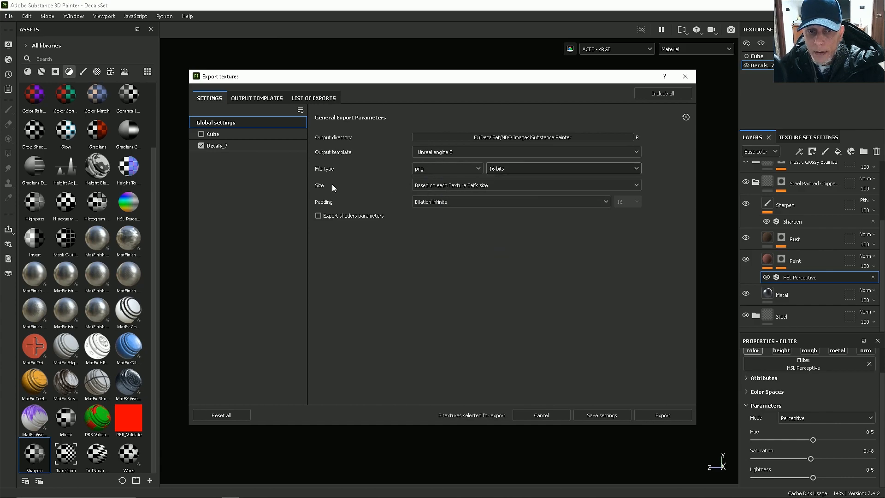
pyautogui.click(426, 185)
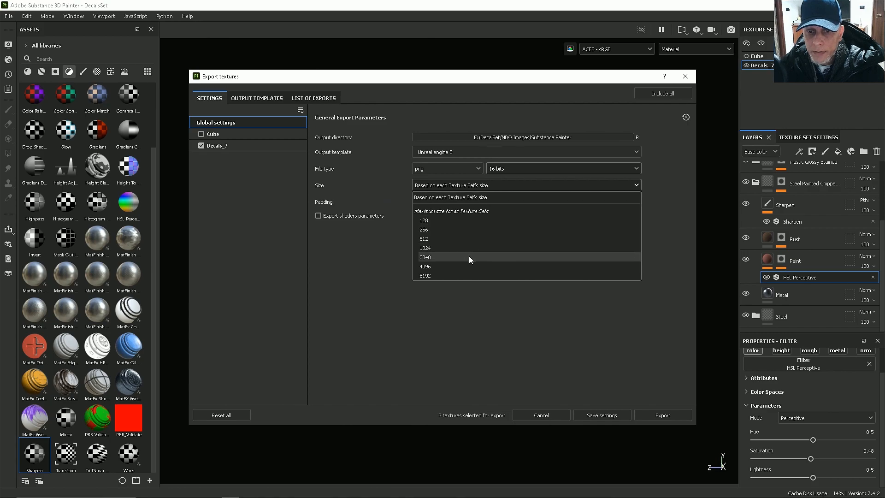
pyautogui.click(426, 266)
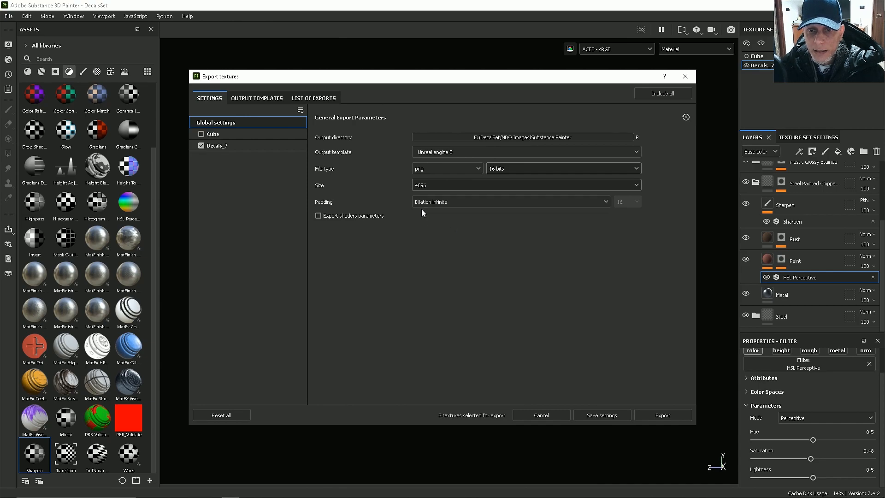
# Check the Decals_7 export parameters, export its textures, and save the export settings.
pyautogui.click(225, 146)
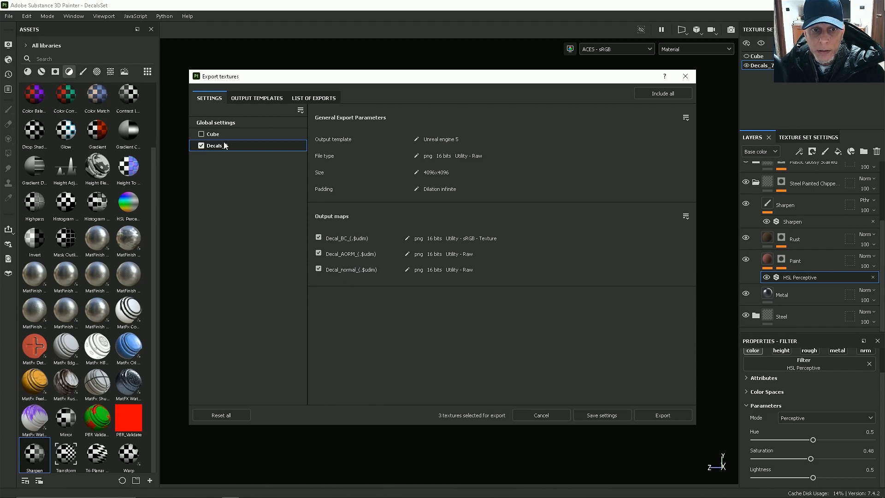
pyautogui.click(212, 123)
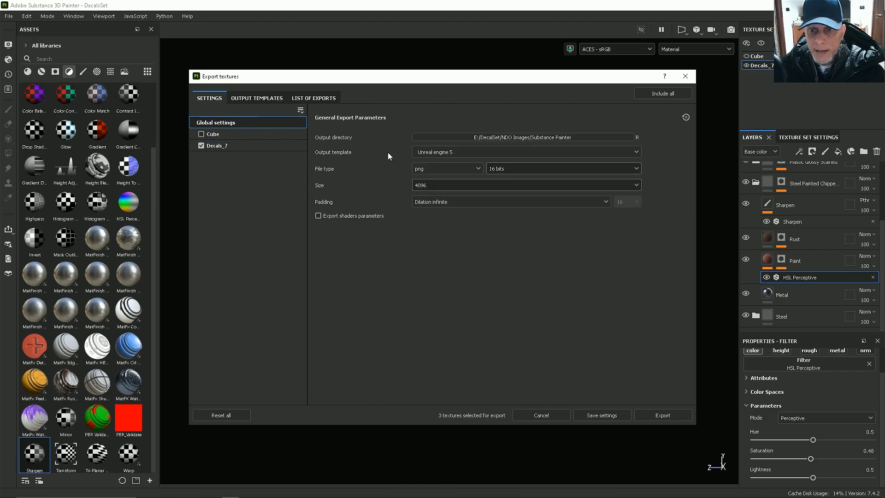
pyautogui.click(658, 415)
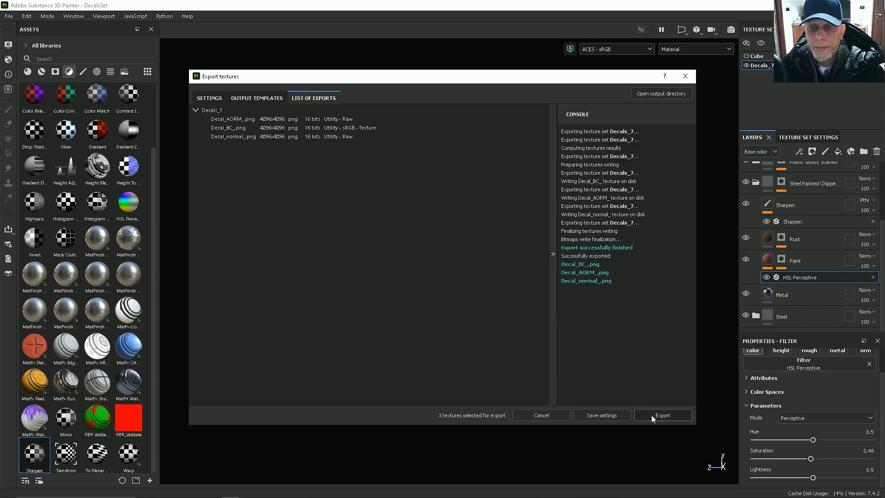
pyautogui.click(596, 413)
pyautogui.scroll(3, 456, 257)
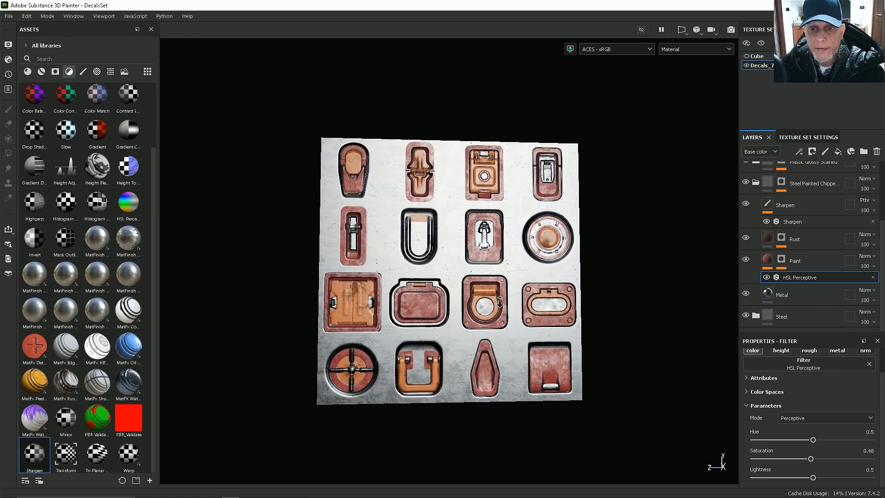
pyautogui.moveTo(429, 299)
pyautogui.keyDown('shift'); pyautogui.mouseDown(button='right')
pyautogui.moveTo(446, 296)
pyautogui.moveTo(440, 294)
pyautogui.mouseUp(button='right'); pyautogui.keyUp('shift')
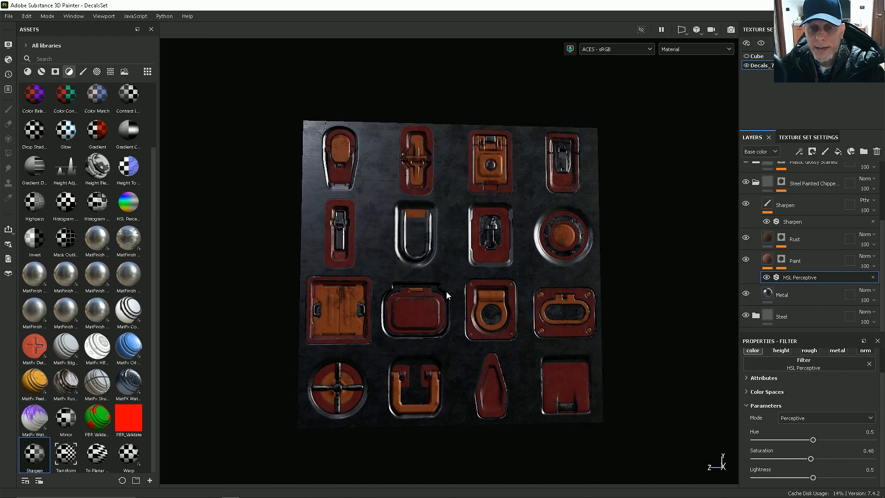
pyautogui.keyDown('alt'); pyautogui.moveTo(510, 282); pyautogui.dragTo(493, 254); pyautogui.keyUp('alt')
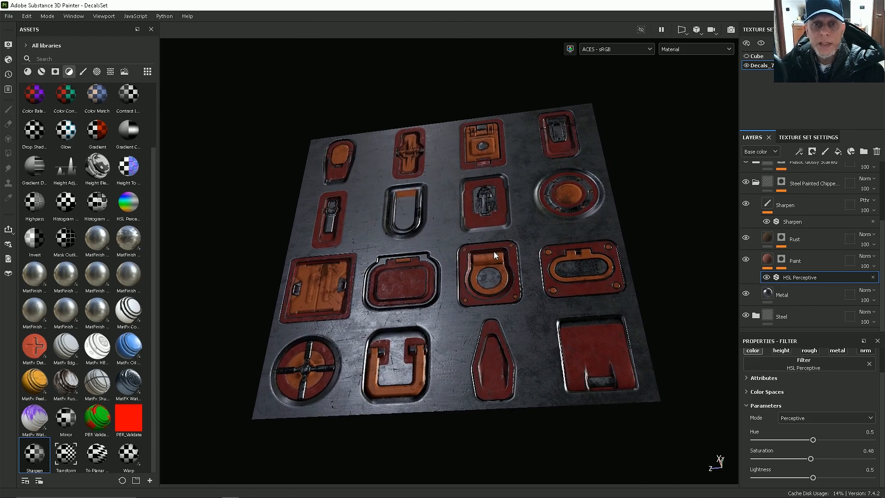